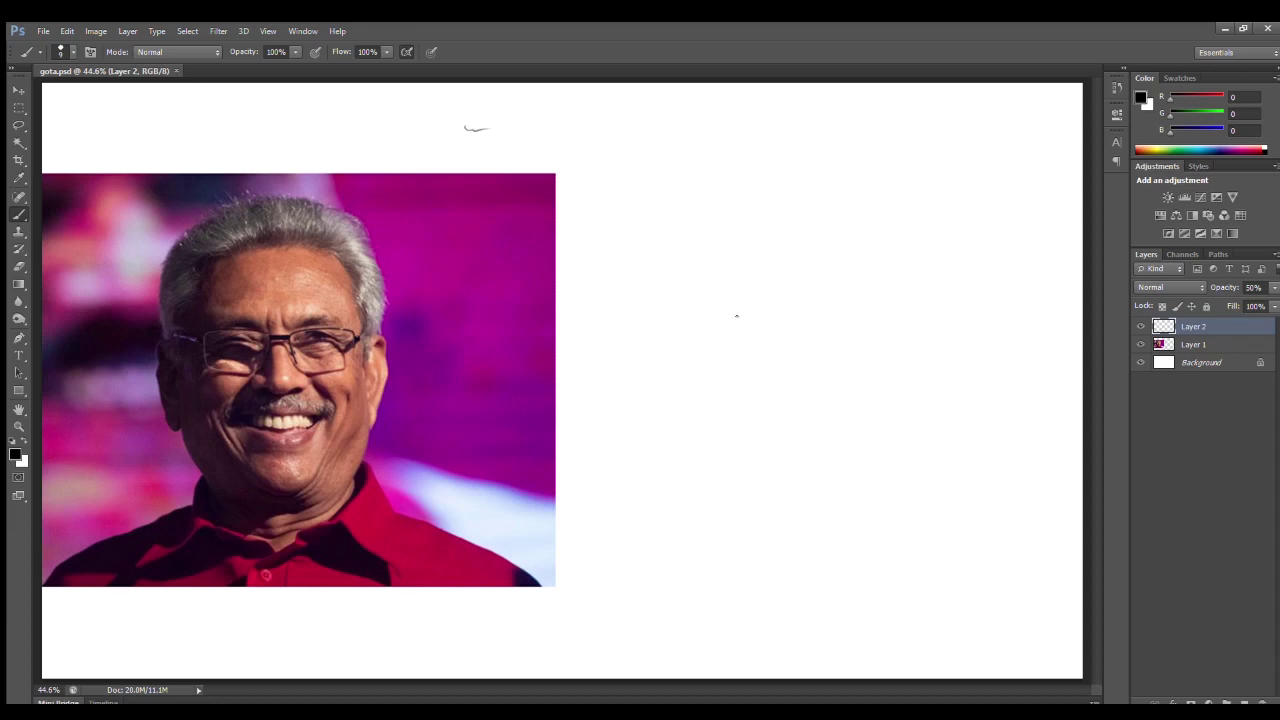
# Sketch the light grey head outline and right ear beside the reference photo
pyautogui.moveTo(745, 258); pyautogui.dragTo(732, 282)
pyautogui.moveTo(932, 238)
pyautogui.mouseDown()
pyautogui.moveTo(956, 330)
pyautogui.moveTo(952, 376)
pyautogui.mouseUp()
pyautogui.moveTo(958, 332); pyautogui.dragTo(950, 378)
pyautogui.moveTo(728, 332); pyautogui.dragTo(724, 364)
pyautogui.moveTo(742, 262); pyautogui.dragTo(842, 222)
pyautogui.moveTo(852, 224); pyautogui.dragTo(928, 240)
pyautogui.moveTo(710, 388); pyautogui.dragTo(714, 439)
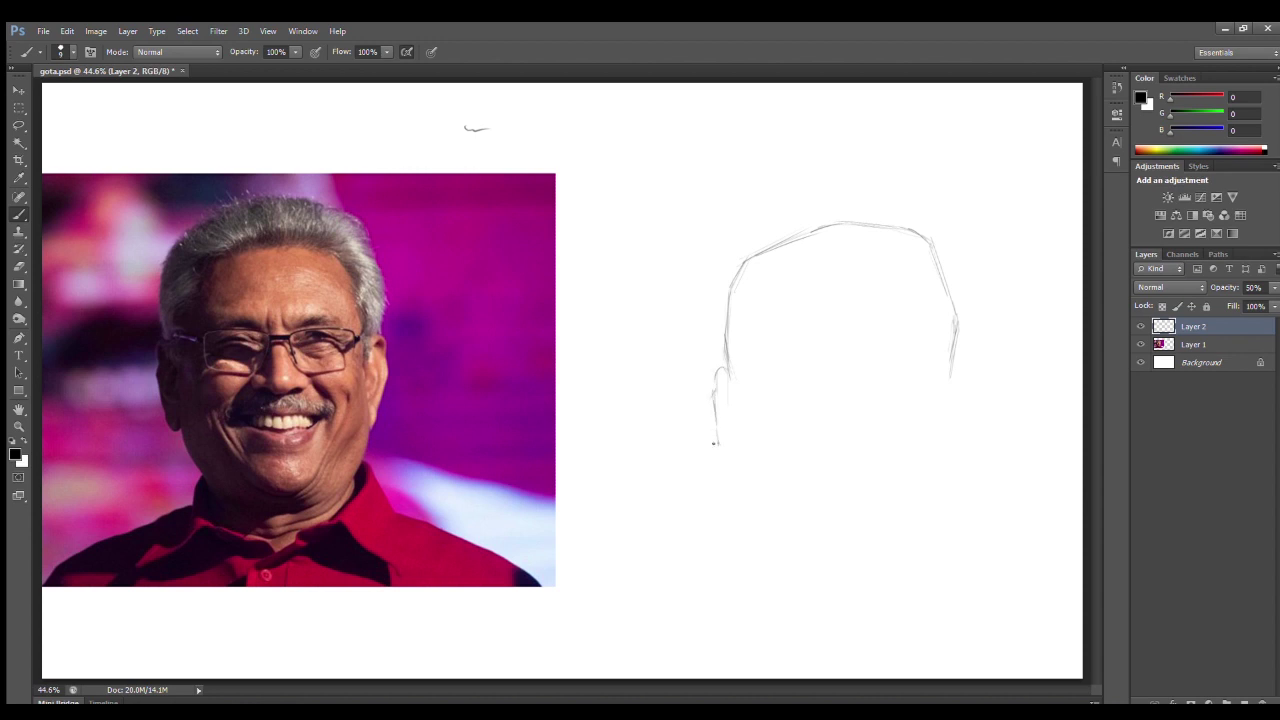
pyautogui.moveTo(948, 362); pyautogui.dragTo(962, 409)
# Add both jaw lines, the forehead hairline, the left sideburn and a vertical centre mark
pyautogui.moveTo(738, 452); pyautogui.dragTo(773, 512)
pyautogui.moveTo(948, 455)
pyautogui.mouseDown()
pyautogui.moveTo(895, 542)
pyautogui.moveTo(916, 518)
pyautogui.mouseUp()
pyautogui.moveTo(772, 326)
pyautogui.mouseDown()
pyautogui.moveTo(808, 286)
pyautogui.moveTo(896, 276)
pyautogui.moveTo(930, 300)
pyautogui.moveTo(942, 410)
pyautogui.moveTo(910, 280)
pyautogui.moveTo(771, 305)
pyautogui.moveTo(744, 398)
pyautogui.mouseUp()
pyautogui.moveTo(730, 312)
pyautogui.mouseDown()
pyautogui.moveTo(742, 398)
pyautogui.moveTo(710, 420)
pyautogui.moveTo(731, 445)
pyautogui.mouseUp()
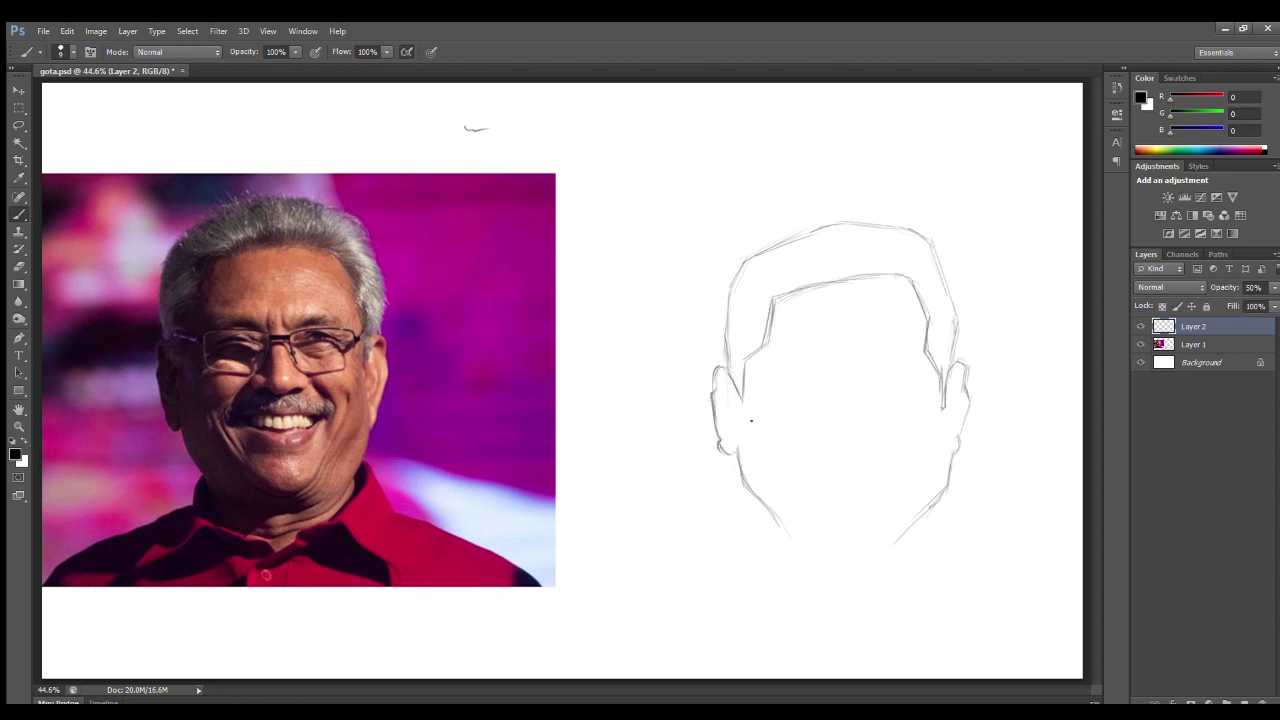
pyautogui.moveTo(829, 346); pyautogui.dragTo(832, 428)
# Replace the stray centre marks with a straight vertical line, then add an eye-level guide and left eyebrow
pyautogui.hotkey('ctrl', 'z')
pyautogui.moveTo(842, 170); pyautogui.dragTo(841, 650)
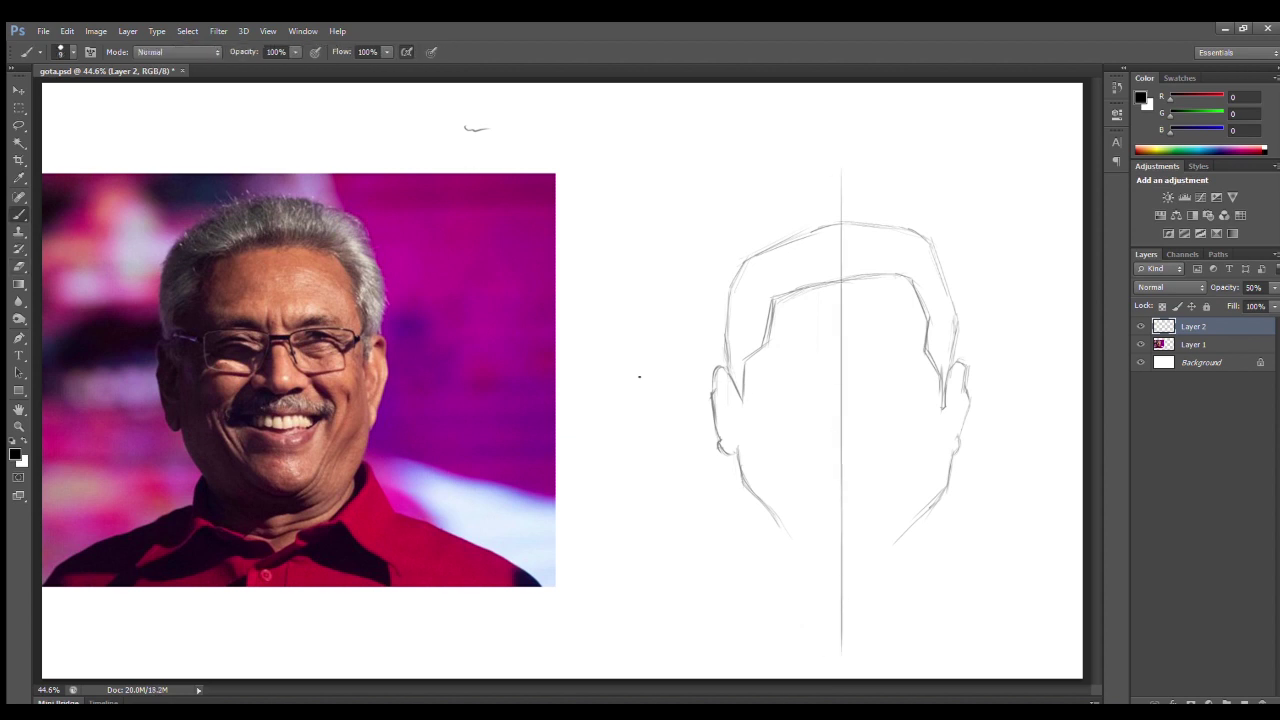
pyautogui.moveTo(1035, 375); pyautogui.dragTo(664, 385)
pyautogui.scroll(1, 795, 405)
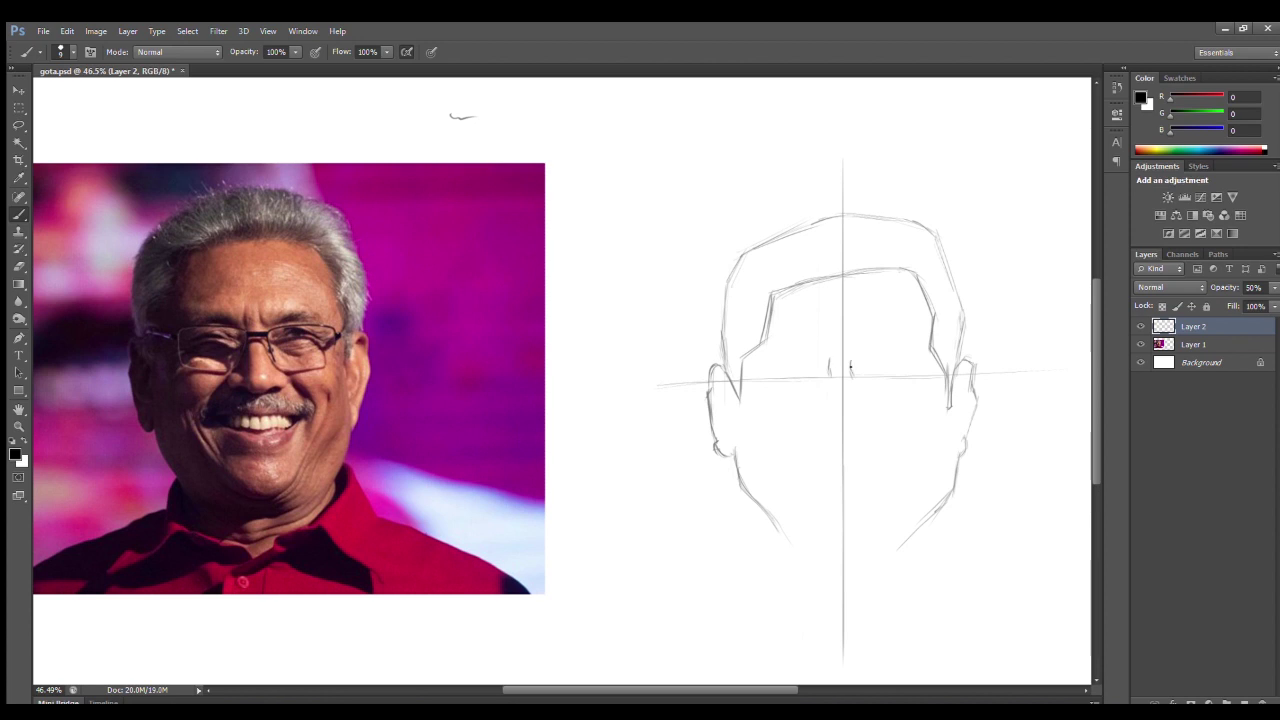
pyautogui.moveTo(762, 374)
pyautogui.mouseDown()
pyautogui.moveTo(919, 370)
pyautogui.moveTo(816, 368)
pyautogui.mouseUp()
# Darken both eyebrows and hatch the top and right side of the hair
pyautogui.moveTo(864, 368); pyautogui.dragTo(918, 376)
pyautogui.moveTo(778, 282)
pyautogui.mouseDown()
pyautogui.moveTo(766, 256)
pyautogui.moveTo(798, 236)
pyautogui.mouseUp()
pyautogui.moveTo(830, 280)
pyautogui.mouseDown()
pyautogui.moveTo(818, 238)
pyautogui.moveTo(856, 222)
pyautogui.mouseUp()
pyautogui.moveTo(862, 266)
pyautogui.mouseDown()
pyautogui.moveTo(876, 218)
pyautogui.moveTo(918, 226)
pyautogui.mouseUp()
pyautogui.moveTo(914, 270); pyautogui.dragTo(932, 238)
pyautogui.moveTo(954, 310); pyautogui.dragTo(920, 260)
pyautogui.moveTo(950, 362); pyautogui.dragTo(932, 272)
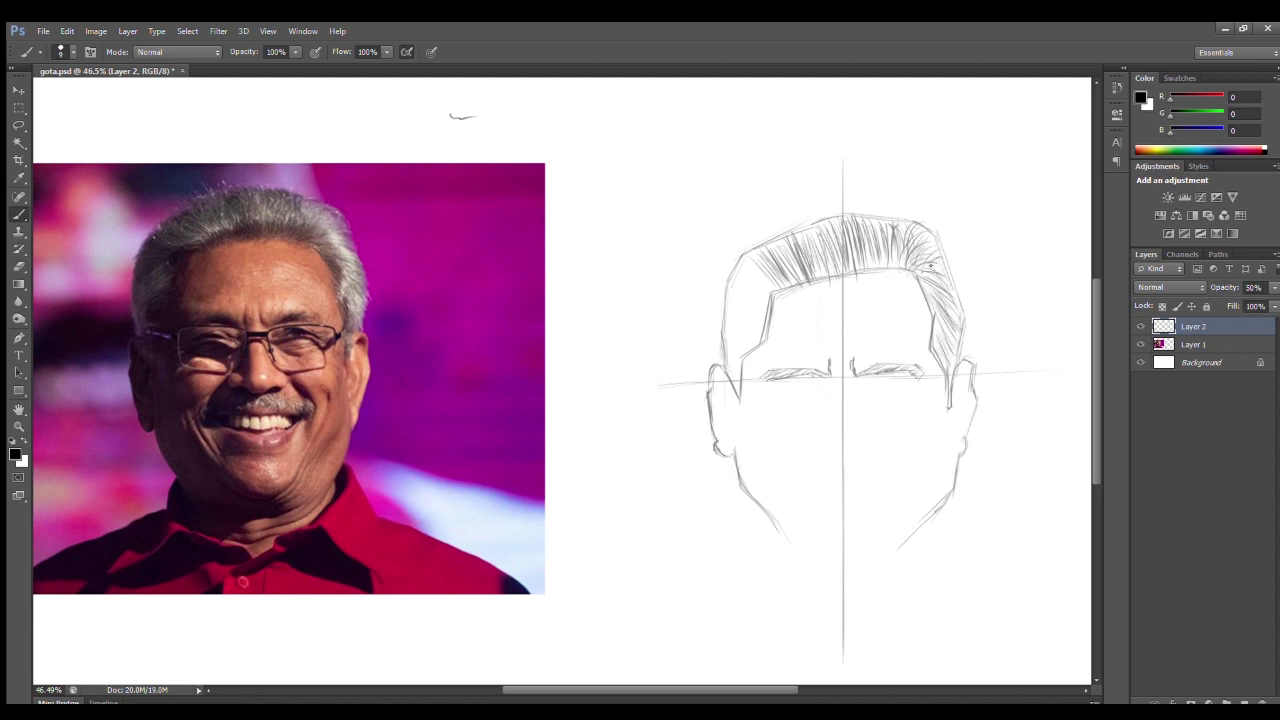
# Add dense hatching to the left hair and the inner right hair
pyautogui.moveTo(728, 288); pyautogui.dragTo(776, 248)
pyautogui.moveTo(726, 310); pyautogui.dragTo(764, 292)
pyautogui.moveTo(730, 345); pyautogui.dragTo(738, 310)
pyautogui.moveTo(748, 342)
pyautogui.mouseDown()
pyautogui.moveTo(760, 312)
pyautogui.moveTo(744, 258)
pyautogui.mouseUp()
pyautogui.moveTo(756, 300); pyautogui.dragTo(770, 288)
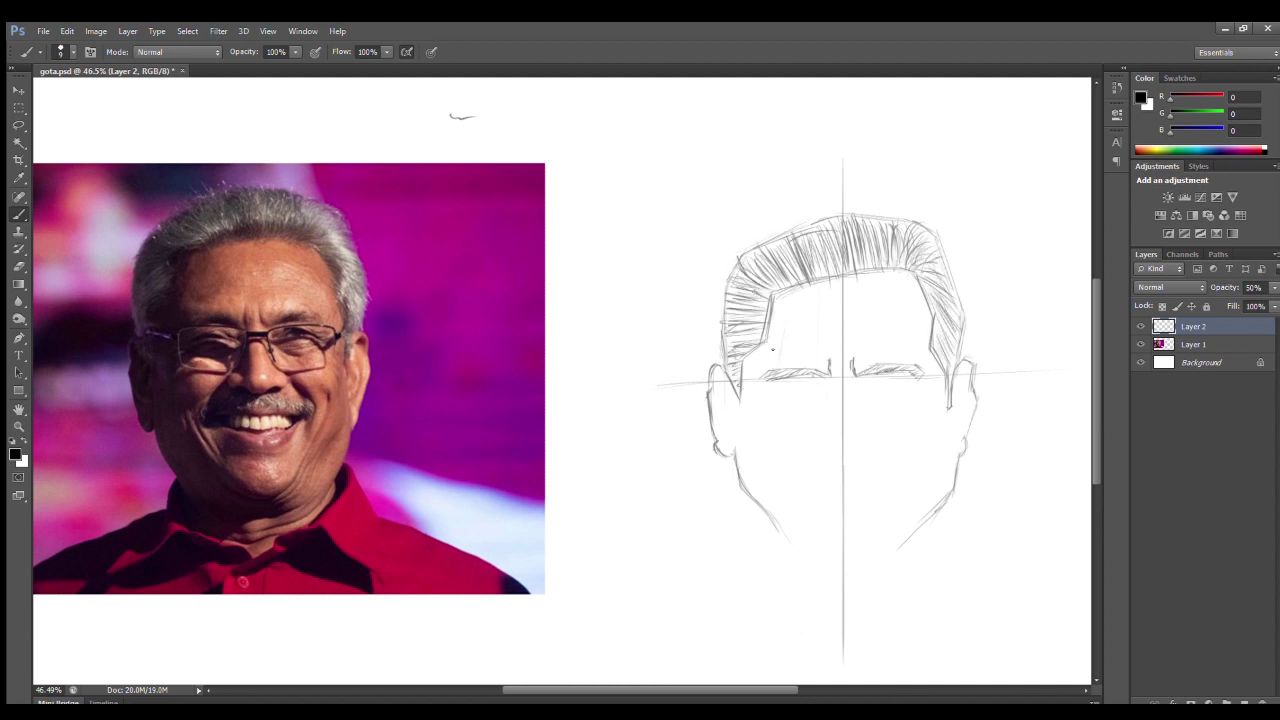
pyautogui.moveTo(923, 344); pyautogui.dragTo(926, 306)
# Shade the lower-left hair and draw the nose sides and nostrils
pyautogui.moveTo(770, 342); pyautogui.dragTo(746, 384)
pyautogui.moveTo(830, 378)
pyautogui.mouseDown()
pyautogui.moveTo(832, 424)
pyautogui.moveTo(857, 424)
pyautogui.moveTo(822, 444)
pyautogui.mouseUp()
pyautogui.moveTo(866, 427); pyautogui.dragTo(867, 446)
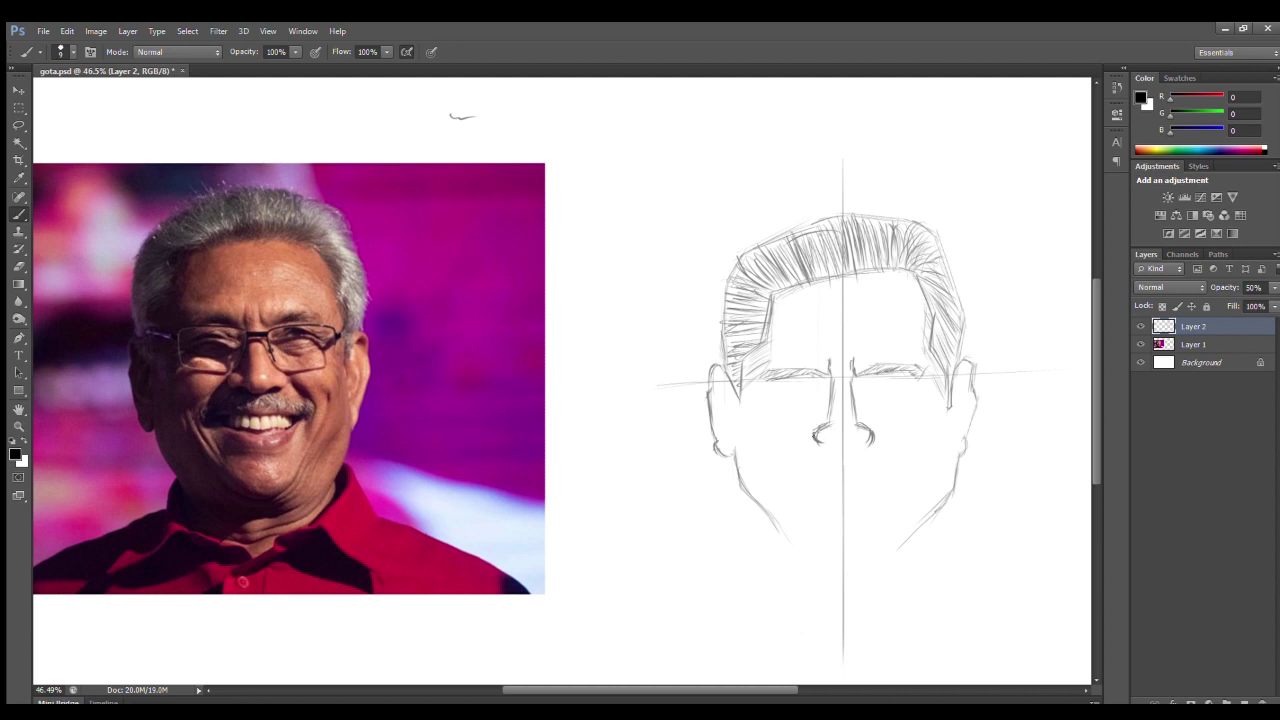
# Darken the bottom and left side of the nose and the right eyebrow
pyautogui.moveTo(832, 440); pyautogui.dragTo(858, 446)
pyautogui.moveTo(832, 390); pyautogui.dragTo(840, 438)
pyautogui.moveTo(866, 377)
pyautogui.mouseDown()
pyautogui.moveTo(918, 378)
pyautogui.moveTo(894, 380)
pyautogui.moveTo(908, 387)
pyautogui.moveTo(862, 414)
pyautogui.moveTo(924, 414)
pyautogui.moveTo(914, 358)
pyautogui.moveTo(930, 406)
pyautogui.mouseUp()
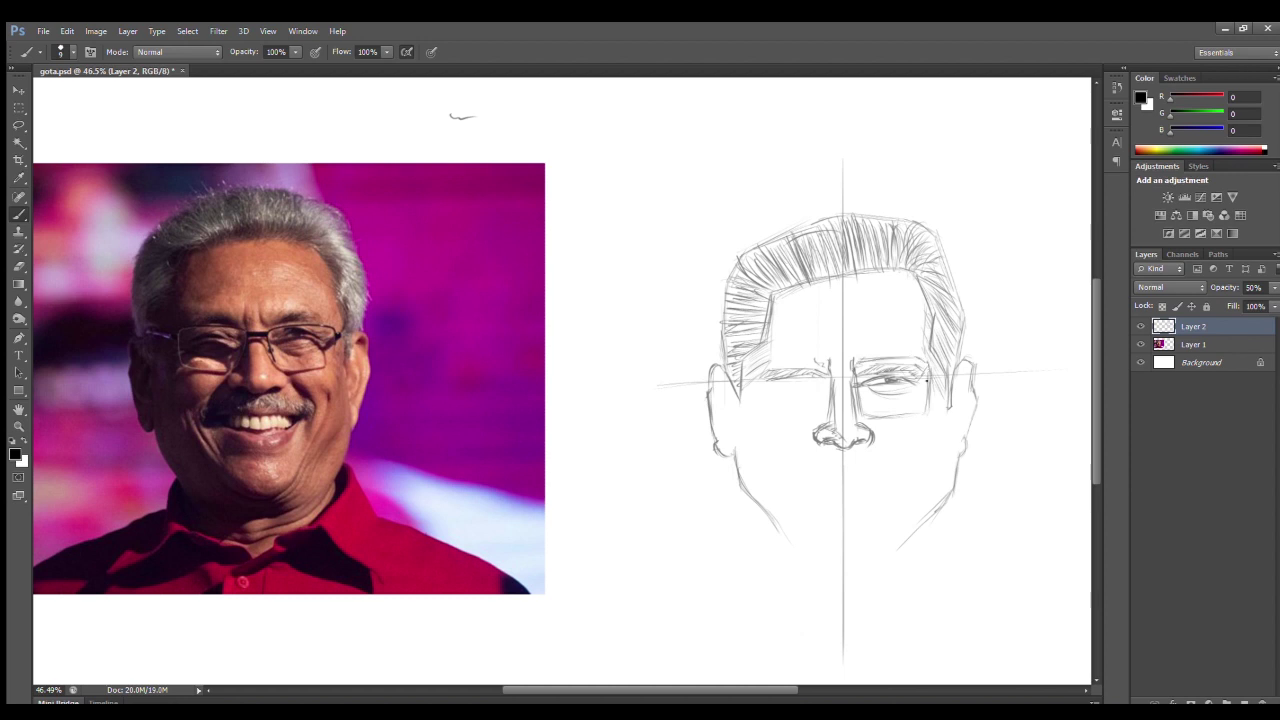
# Draw the glasses bridge and both rectangular lenses, darkening their tops and corners
pyautogui.moveTo(828, 382)
pyautogui.mouseDown()
pyautogui.moveTo(850, 382)
pyautogui.moveTo(826, 416)
pyautogui.moveTo(760, 412)
pyautogui.mouseUp()
pyautogui.moveTo(760, 368); pyautogui.dragTo(820, 366)
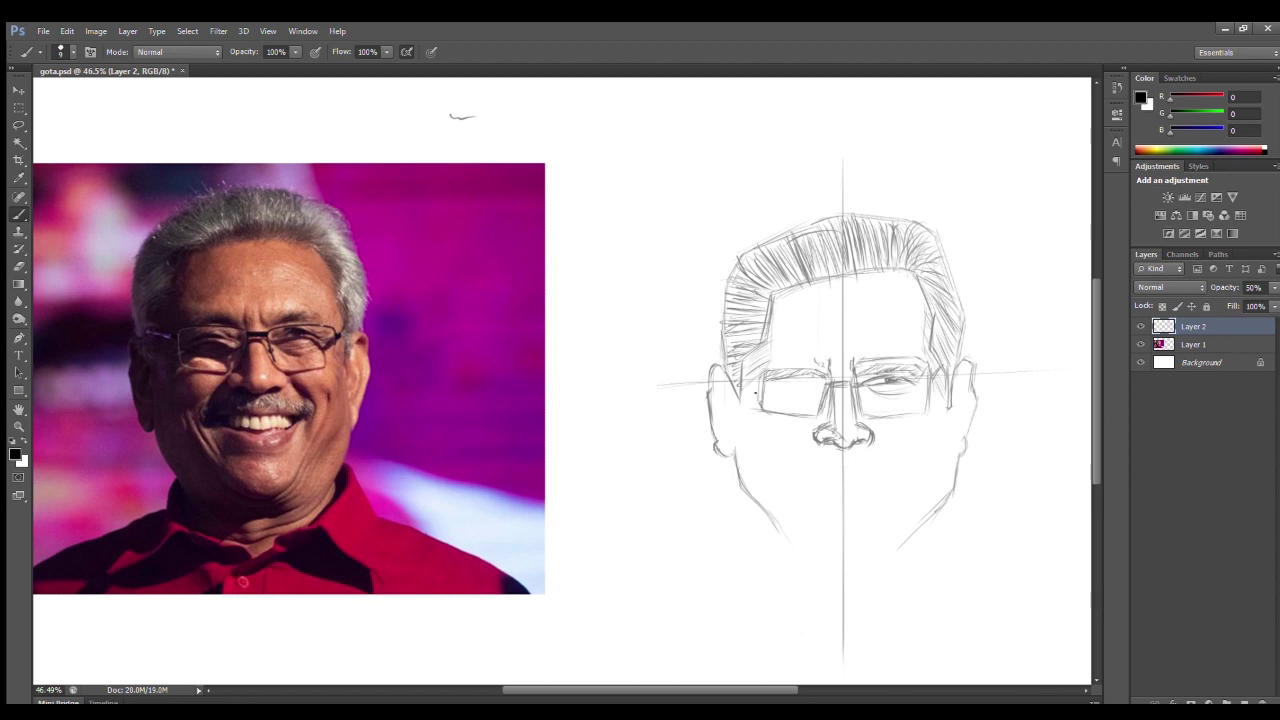
pyautogui.moveTo(762, 413); pyautogui.dragTo(820, 416)
pyautogui.moveTo(852, 373); pyautogui.dragTo(922, 370)
pyautogui.moveTo(760, 377)
pyautogui.mouseDown()
pyautogui.moveTo(818, 376)
pyautogui.moveTo(762, 414)
pyautogui.moveTo(762, 374)
pyautogui.mouseUp()
pyautogui.moveTo(926, 372); pyautogui.dragTo(942, 366)
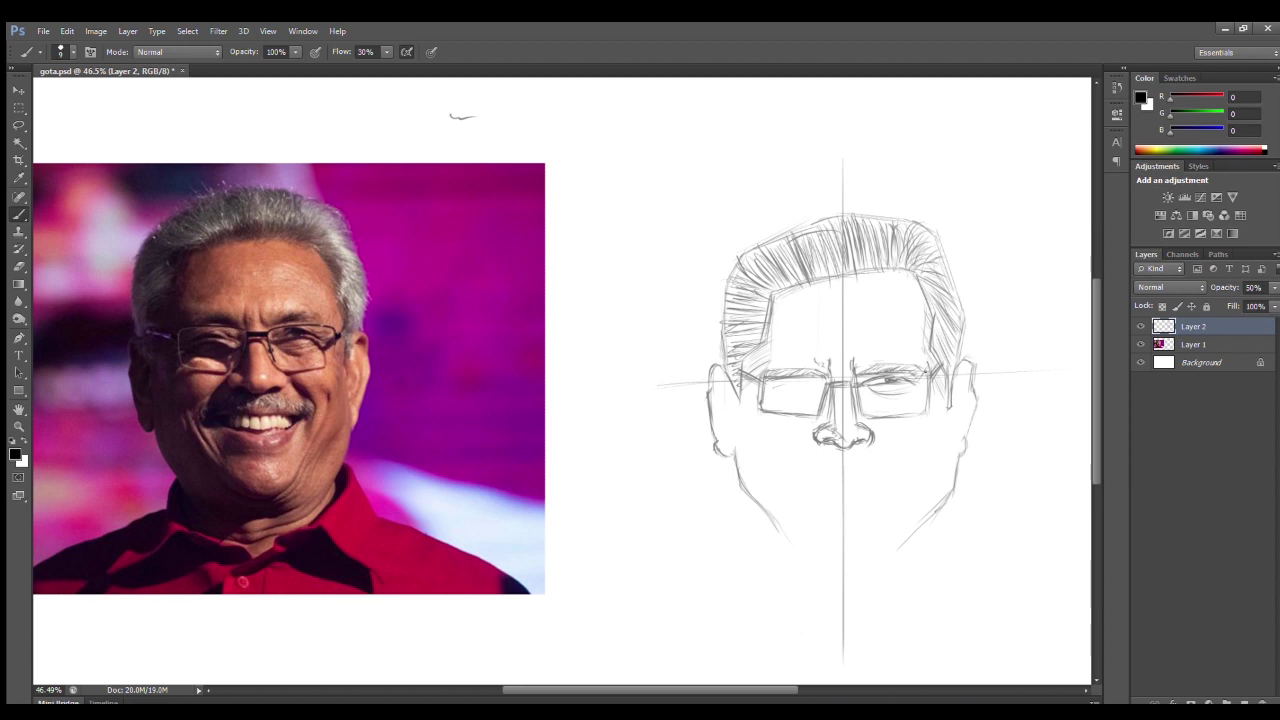
pyautogui.moveTo(765, 380); pyautogui.dragTo(826, 382)
pyautogui.moveTo(768, 387)
pyautogui.mouseDown()
pyautogui.moveTo(816, 378)
pyautogui.moveTo(820, 390)
pyautogui.mouseUp()
# Zoom out, add strokes along the eyebrows, and erase the stray eye strokes inside the lens
pyautogui.press('z')
pyautogui.moveTo(790, 530)
pyautogui.mouseDown()
pyautogui.moveTo(737, 529)
pyautogui.moveTo(760, 522)
pyautogui.mouseUp()
pyautogui.press('b')
pyautogui.moveTo(842, 328); pyautogui.dragTo(972, 322)
pyautogui.moveTo(964, 330); pyautogui.dragTo(1006, 326)
pyautogui.press('e')
pyautogui.moveTo(840, 345)
pyautogui.mouseDown()
pyautogui.moveTo(878, 340)
pyautogui.moveTo(888, 360)
pyautogui.moveTo(900, 342)
pyautogui.moveTo(842, 348)
pyautogui.moveTo(884, 346)
pyautogui.moveTo(894, 360)
pyautogui.moveTo(846, 358)
pyautogui.moveTo(888, 343)
pyautogui.moveTo(920, 430)
pyautogui.moveTo(942, 430)
pyautogui.mouseUp()
pyautogui.press('b')
# Adjust the zoom and draw the mustache below the nose
pyautogui.press('z')
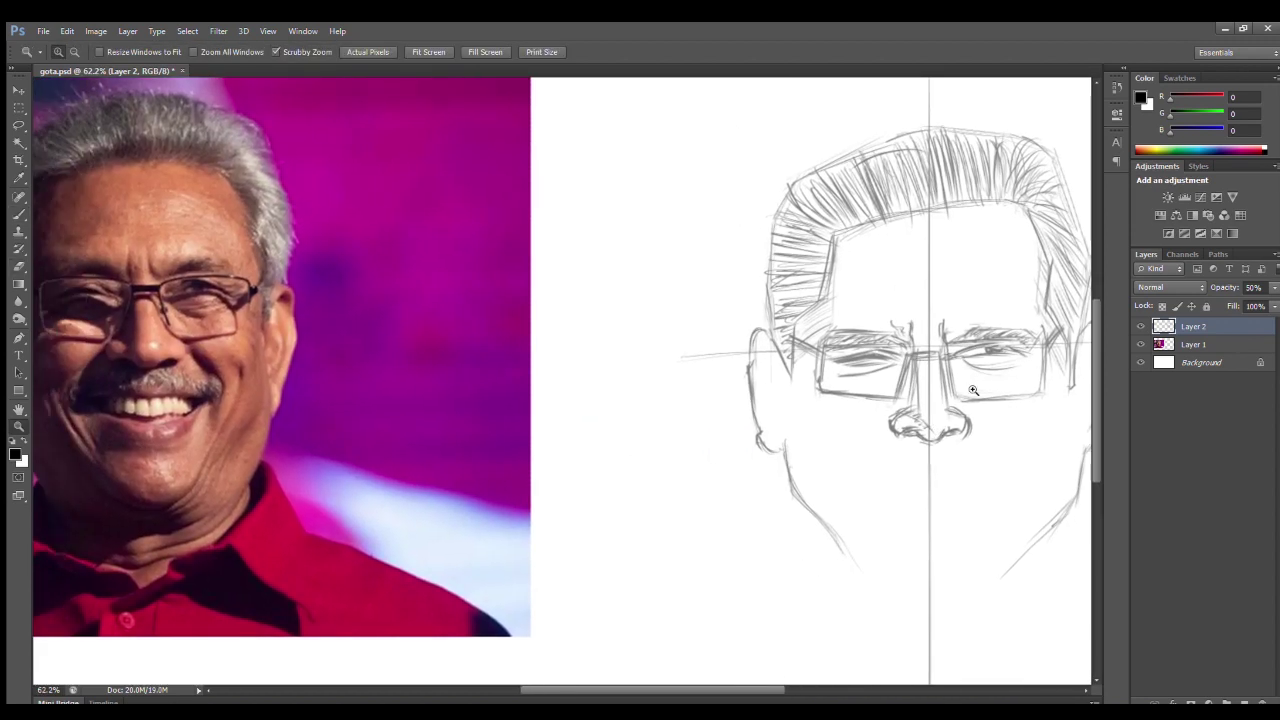
pyautogui.press('b')
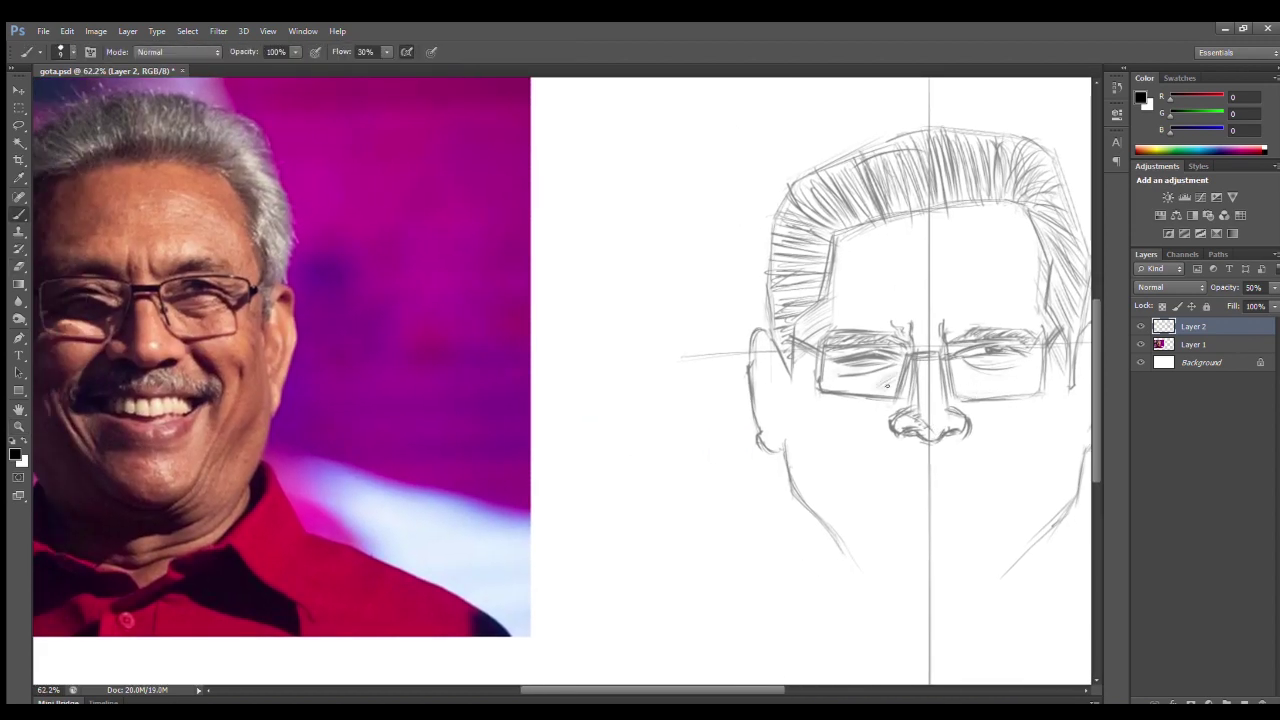
pyautogui.press('z')
pyautogui.moveTo(869, 500); pyautogui.dragTo(779, 488)
pyautogui.press('b')
pyautogui.moveTo(809, 442)
pyautogui.mouseDown()
pyautogui.moveTo(845, 451)
pyautogui.moveTo(759, 451)
pyautogui.moveTo(852, 456)
pyautogui.mouseUp()
pyautogui.press('e')
pyautogui.press('b')
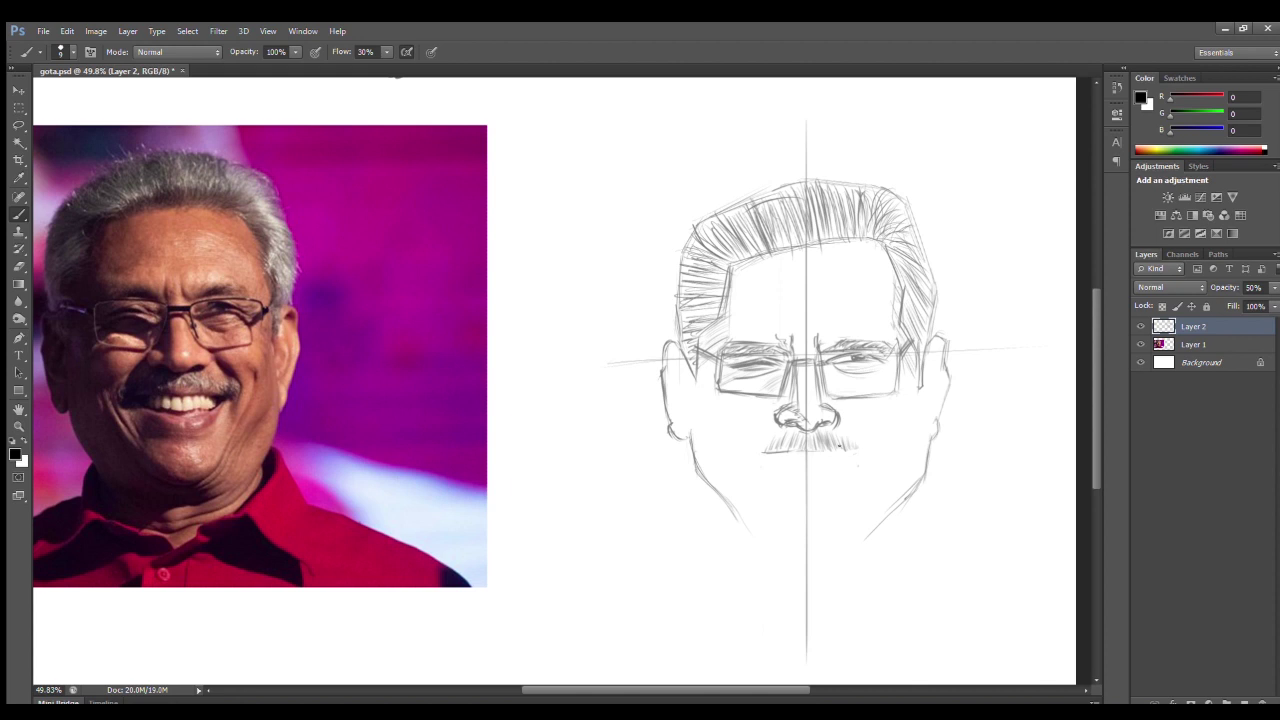
# Draw the mouth line and its corner, hatch the mustache, then ready the Eraser
pyautogui.moveTo(752, 456); pyautogui.dragTo(860, 458)
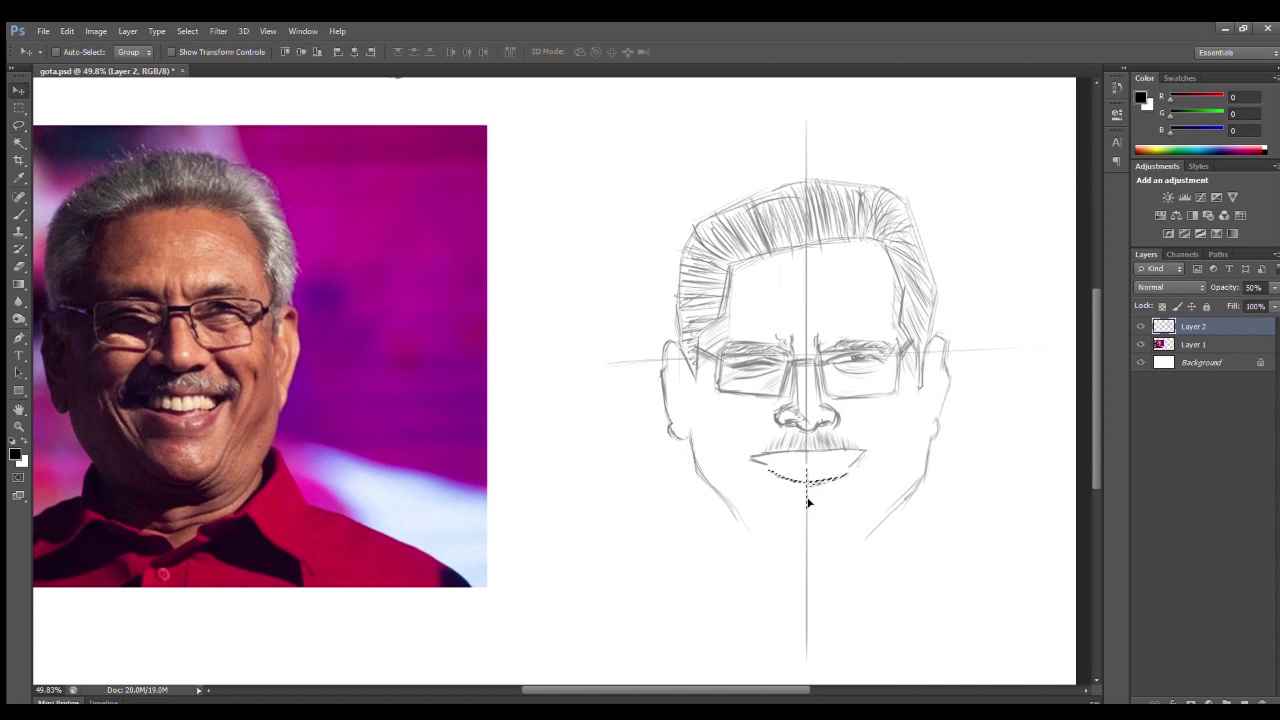
pyautogui.press('e')
pyautogui.press('b')
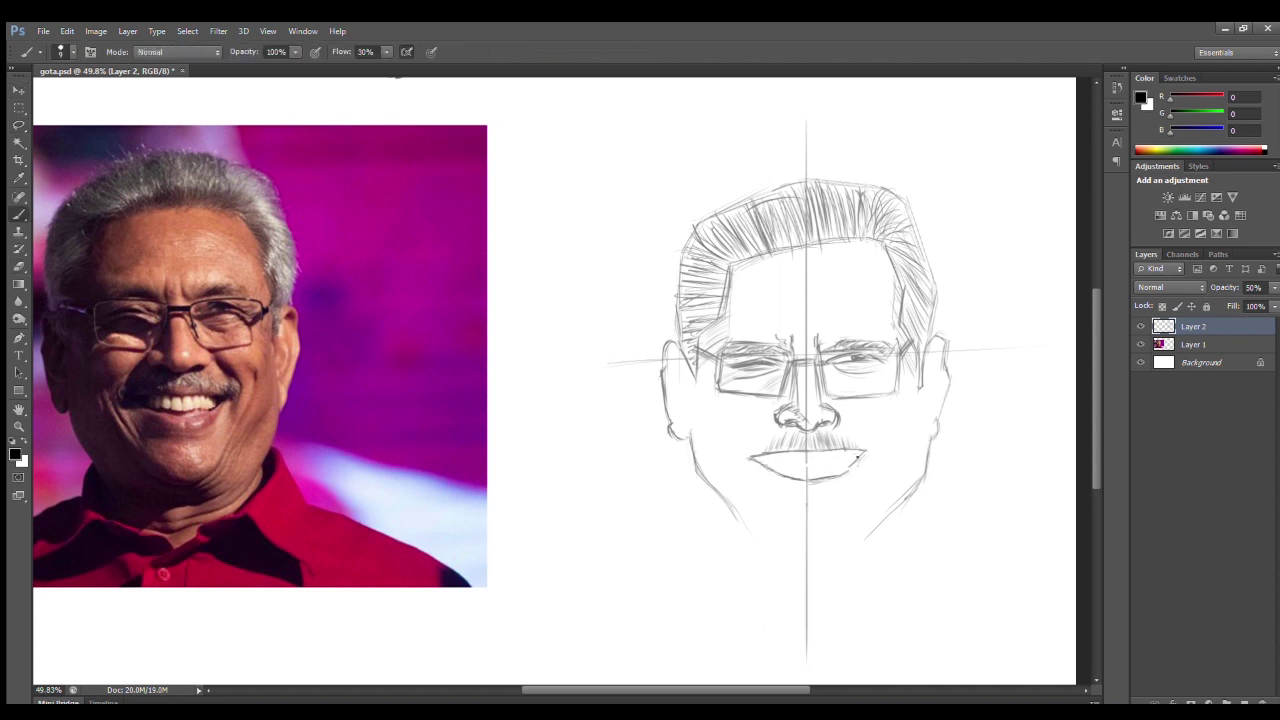
pyautogui.moveTo(858, 456); pyautogui.dragTo(869, 449)
pyautogui.moveTo(766, 440); pyautogui.dragTo(754, 455)
pyautogui.moveTo(838, 430)
pyautogui.mouseDown()
pyautogui.moveTo(866, 449)
pyautogui.moveTo(807, 375)
pyautogui.moveTo(808, 156)
pyautogui.mouseUp()
pyautogui.press('e')
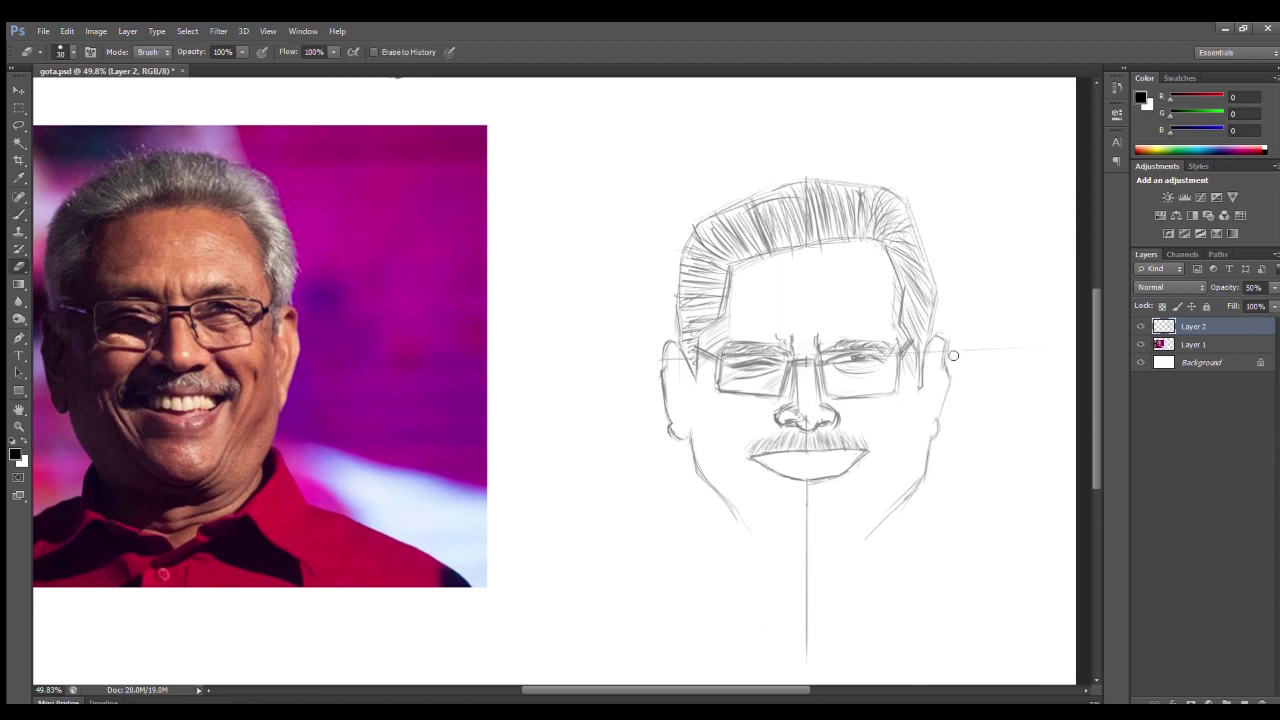
# Erase the lower centre guideline under the nose, then return to the Brush
pyautogui.moveTo(808, 500); pyautogui.dragTo(808, 662)
pyautogui.scroll(5, 668, 409)
pyautogui.moveTo(602, 572); pyautogui.dragTo(606, 512)
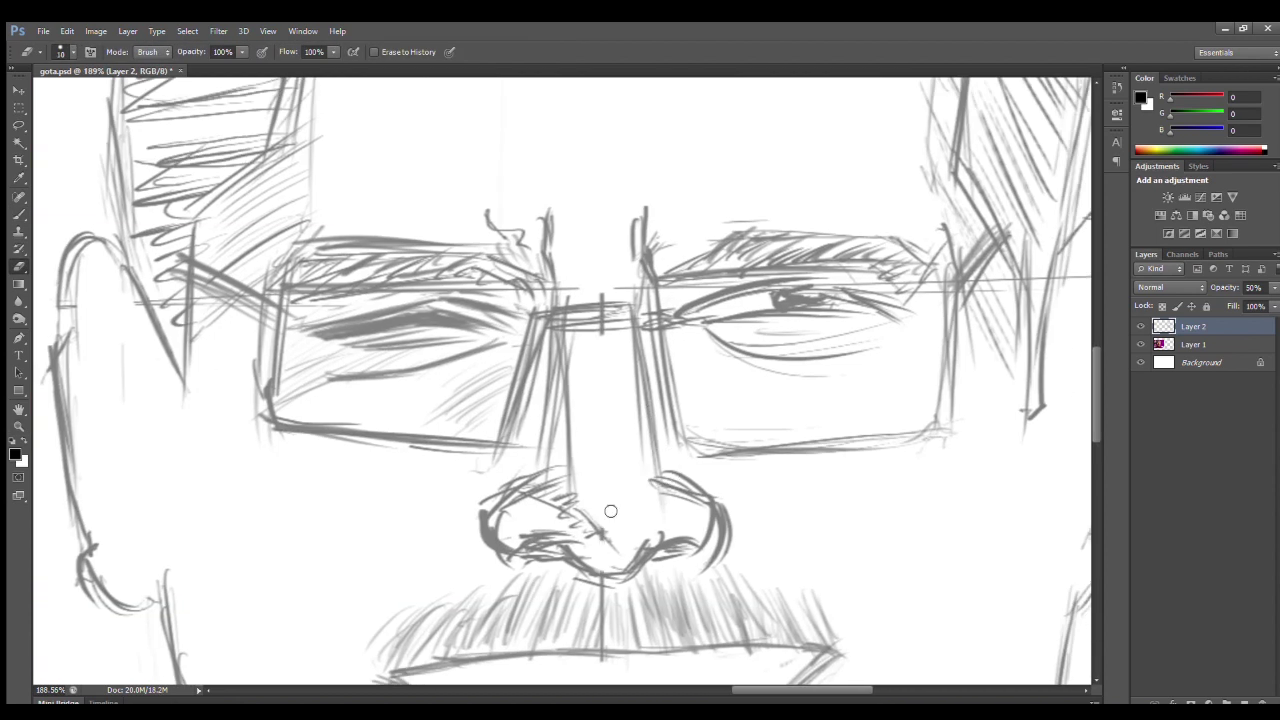
pyautogui.scroll(-5, 743, 634)
pyautogui.scroll(-5, 829, 485)
pyautogui.press('b')
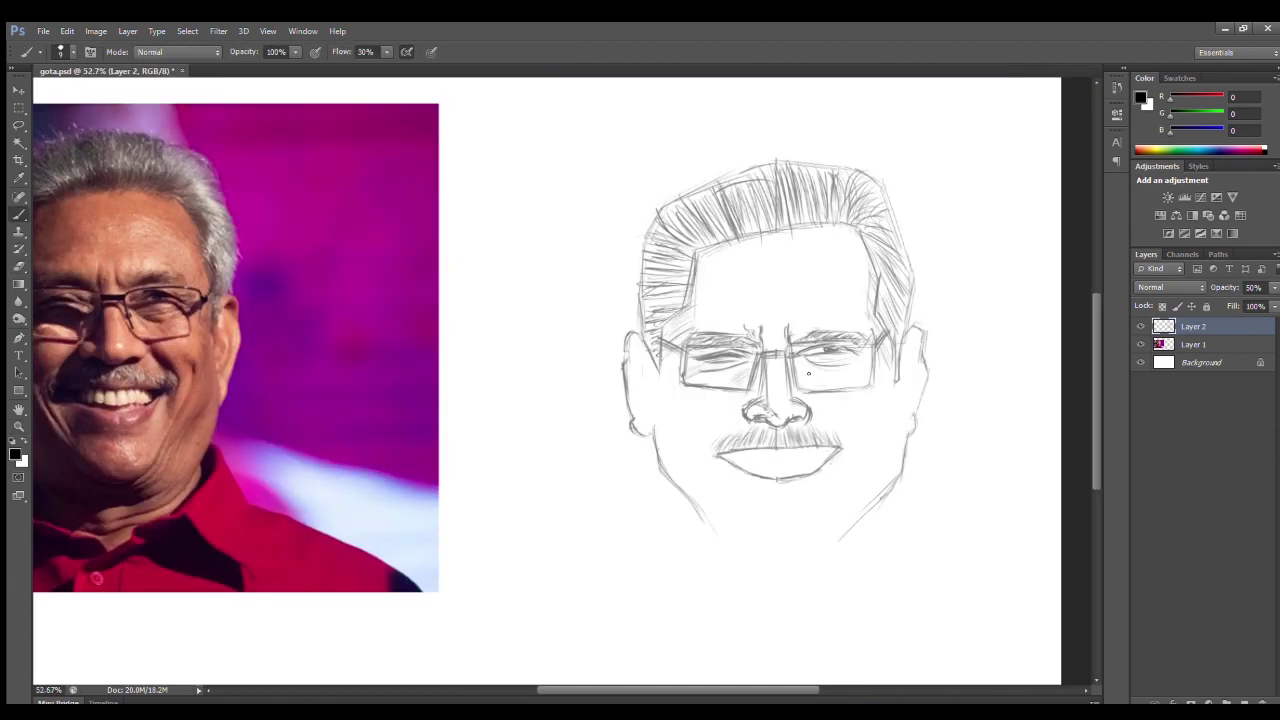
pyautogui.scroll(2, 829, 485)
pyautogui.scroll(-5, 940, 358)
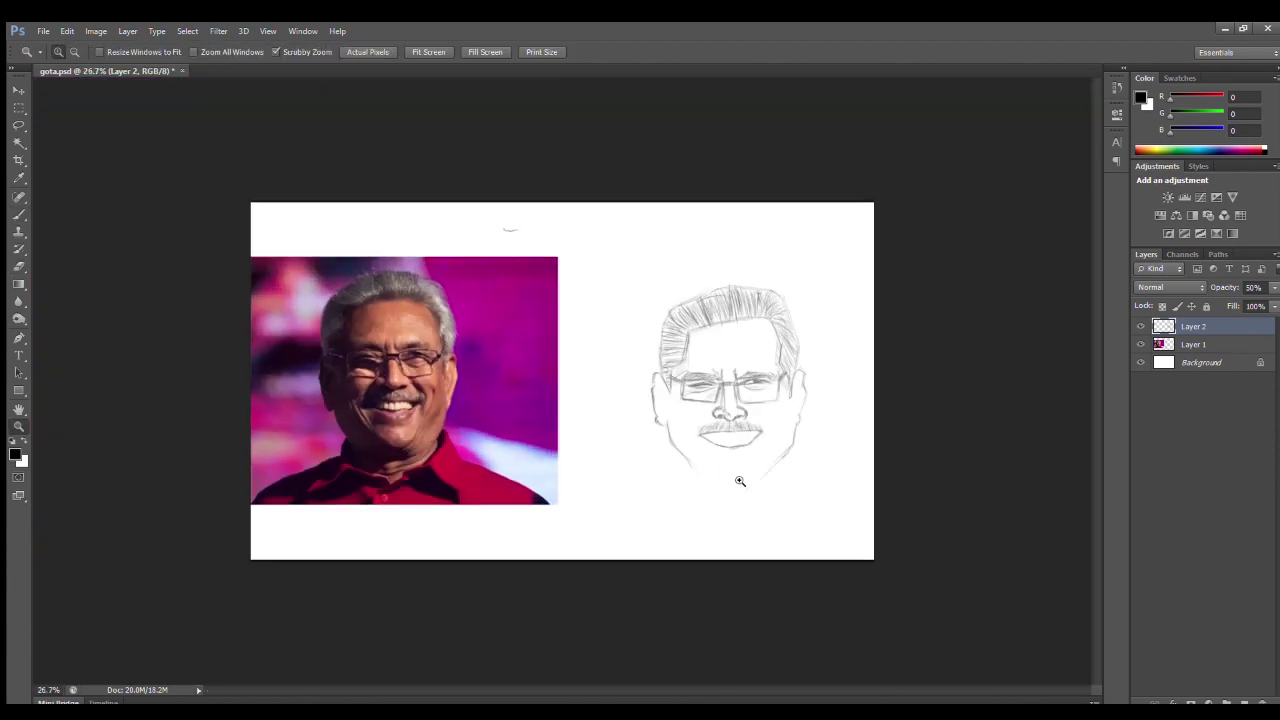
pyautogui.scroll(6, 737, 480)
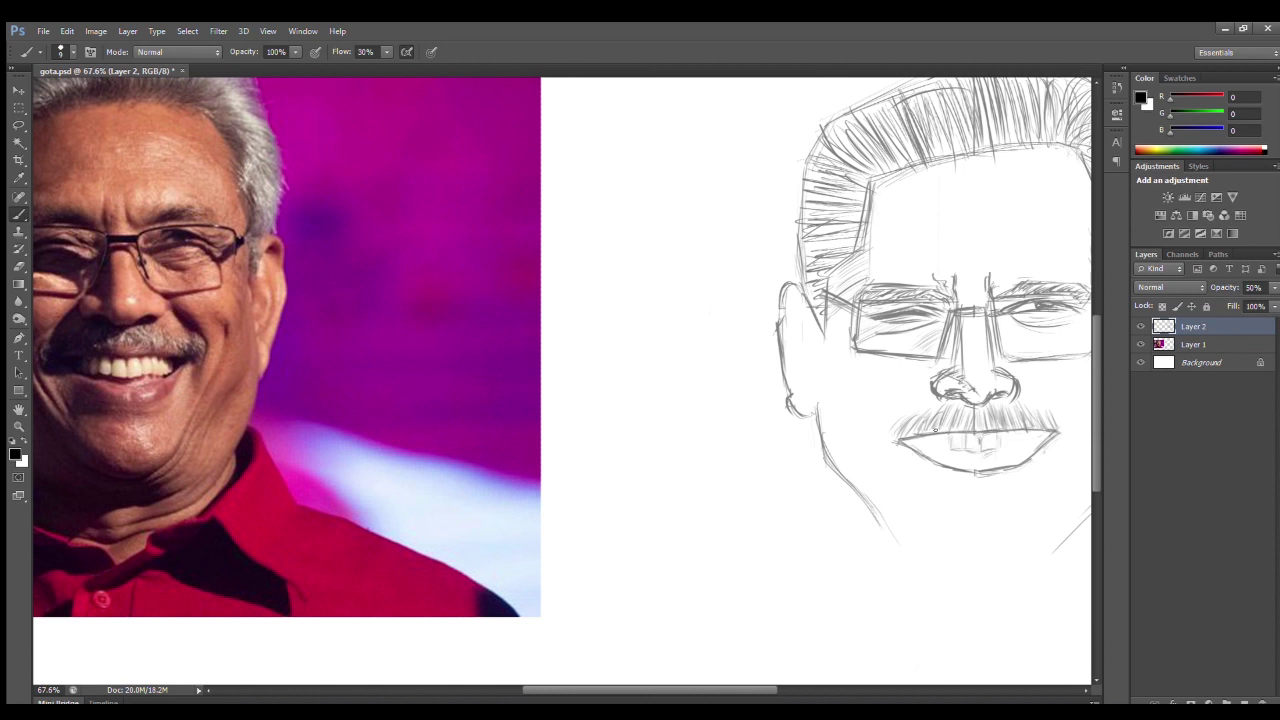
# Lasso the mouth and stretch it to about 122% width, then deselect
pyautogui.press('l')
pyautogui.moveTo(920, 434); pyautogui.dragTo(918, 440)
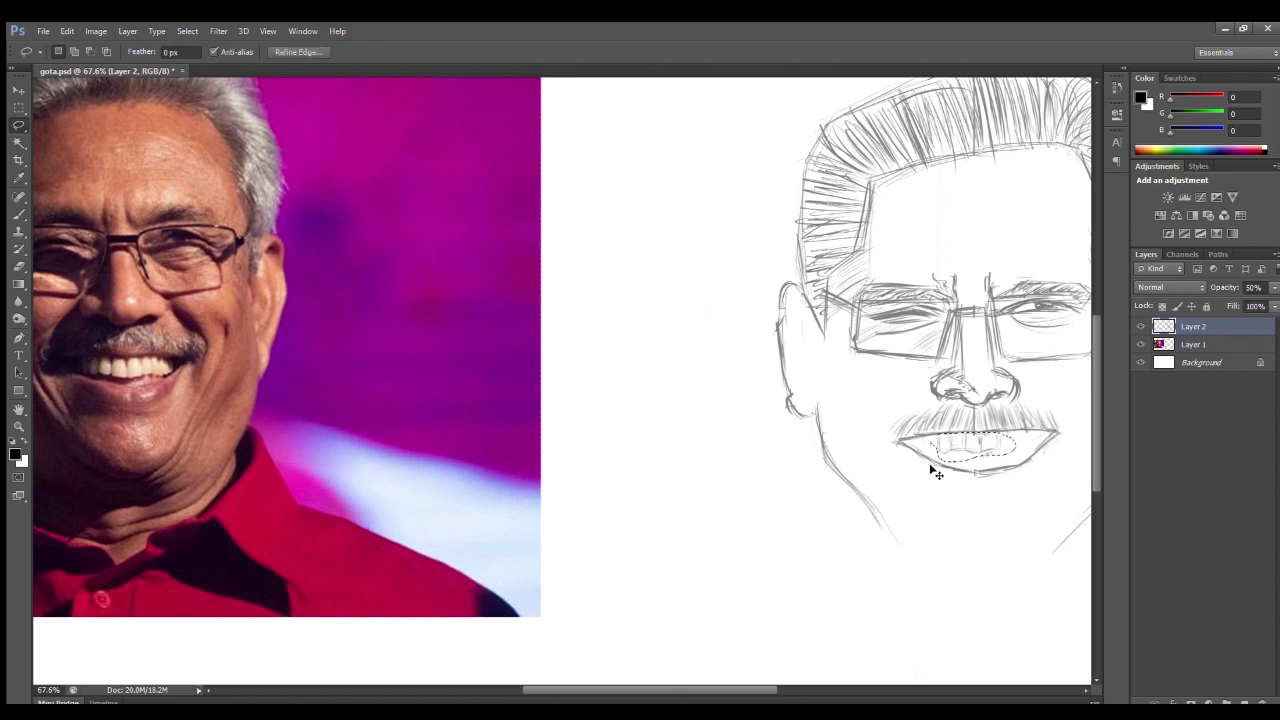
pyautogui.hotkey('ctrl', 't')
pyautogui.moveTo(1006, 445); pyautogui.dragTo(1024, 445)
pyautogui.press('Return')
pyautogui.hotkey('ctrl', 'd')
pyautogui.press('b')
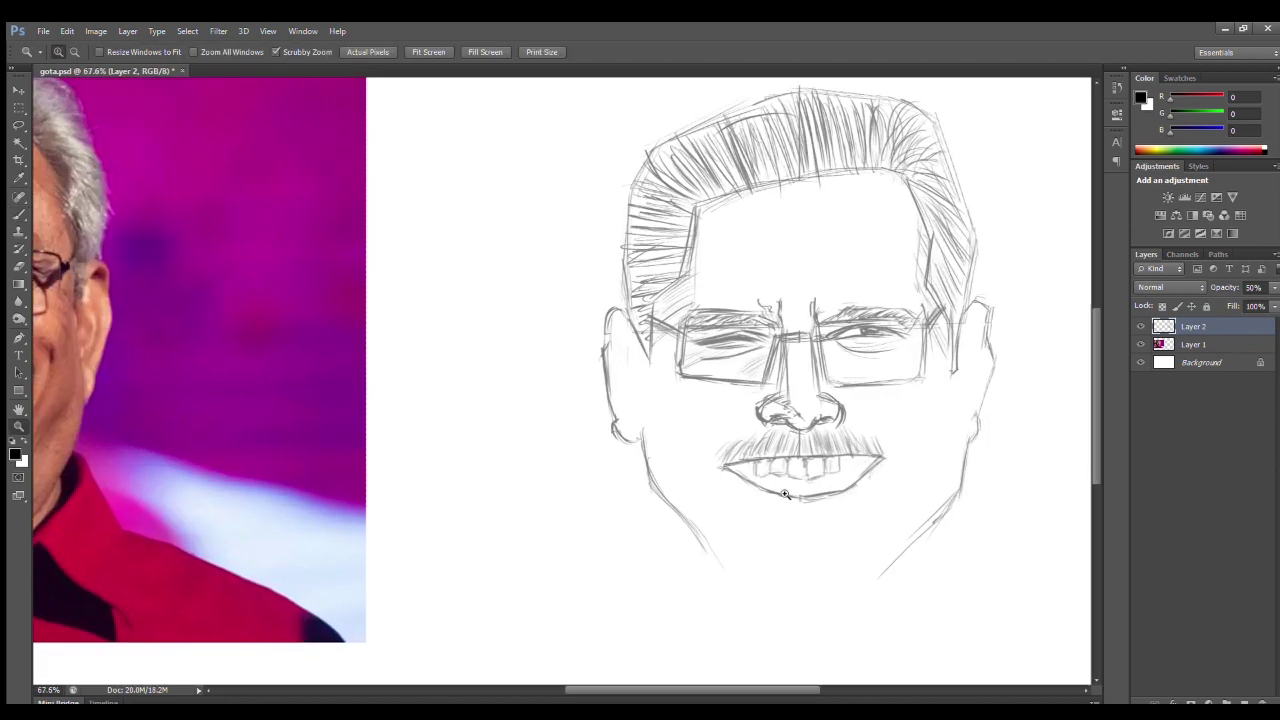
# Darken the left corner of the widened mouth and restore black as the drawing colour
pyautogui.moveTo(983, 428); pyautogui.dragTo(990, 430)
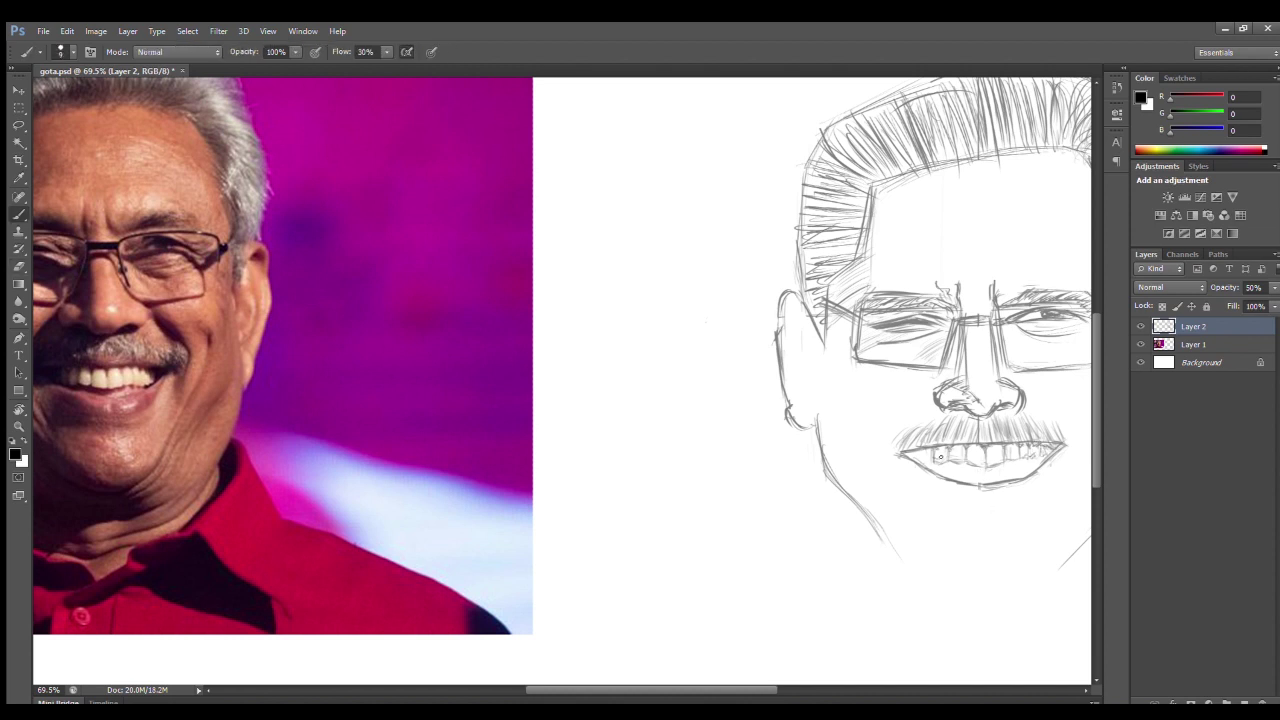
pyautogui.moveTo(903, 451); pyautogui.dragTo(922, 460)
pyautogui.press('x')
pyautogui.press('z')
pyautogui.moveTo(850, 477)
pyautogui.mouseDown()
pyautogui.moveTo(823, 484)
pyautogui.moveTo(900, 490)
pyautogui.mouseUp()
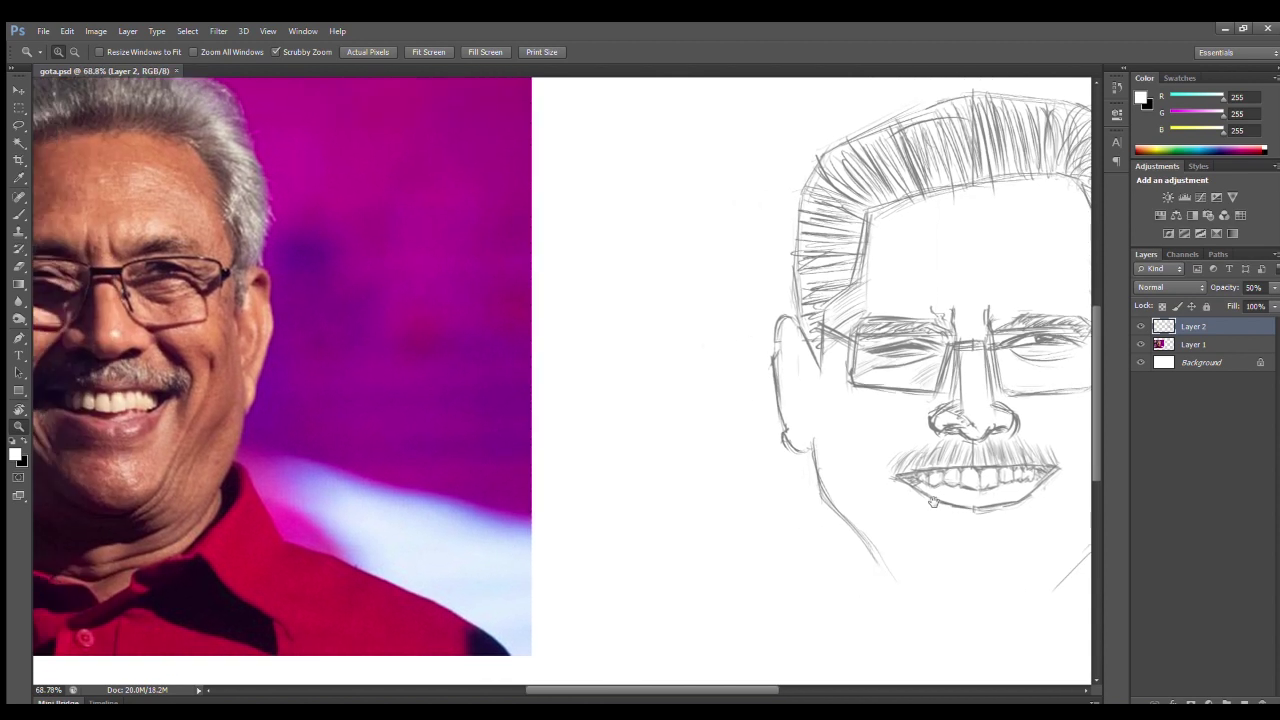
pyautogui.press('e')
pyautogui.press('b')
pyautogui.press('x')
# Draw and darken the lower-lip curve and teeth line beneath the smile
pyautogui.moveTo(895, 478)
pyautogui.mouseDown()
pyautogui.moveTo(968, 500)
pyautogui.moveTo(1030, 490)
pyautogui.mouseUp()
pyautogui.moveTo(914, 490)
pyautogui.mouseDown()
pyautogui.moveTo(1006, 502)
pyautogui.moveTo(1032, 492)
pyautogui.mouseUp()
pyautogui.moveTo(928, 490)
pyautogui.mouseDown()
pyautogui.moveTo(969, 485)
pyautogui.moveTo(959, 443)
pyautogui.moveTo(990, 428)
pyautogui.mouseUp()
pyautogui.moveTo(940, 464); pyautogui.dragTo(984, 434)
pyautogui.moveTo(866, 444)
pyautogui.mouseDown()
pyautogui.moveTo(910, 466)
pyautogui.moveTo(974, 444)
pyautogui.moveTo(880, 455)
pyautogui.mouseUp()
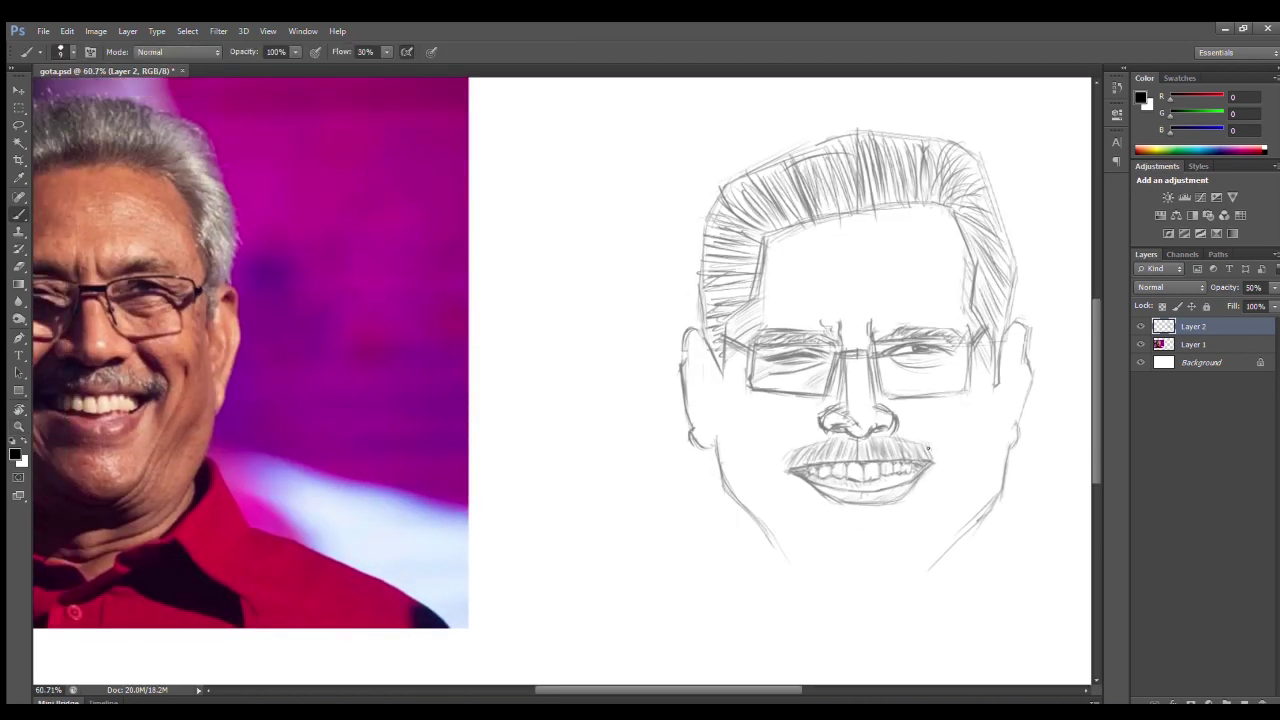
# Darken the lower-lip curve and strengthen the left jaw line
pyautogui.hscroll(-2, 936, 458)
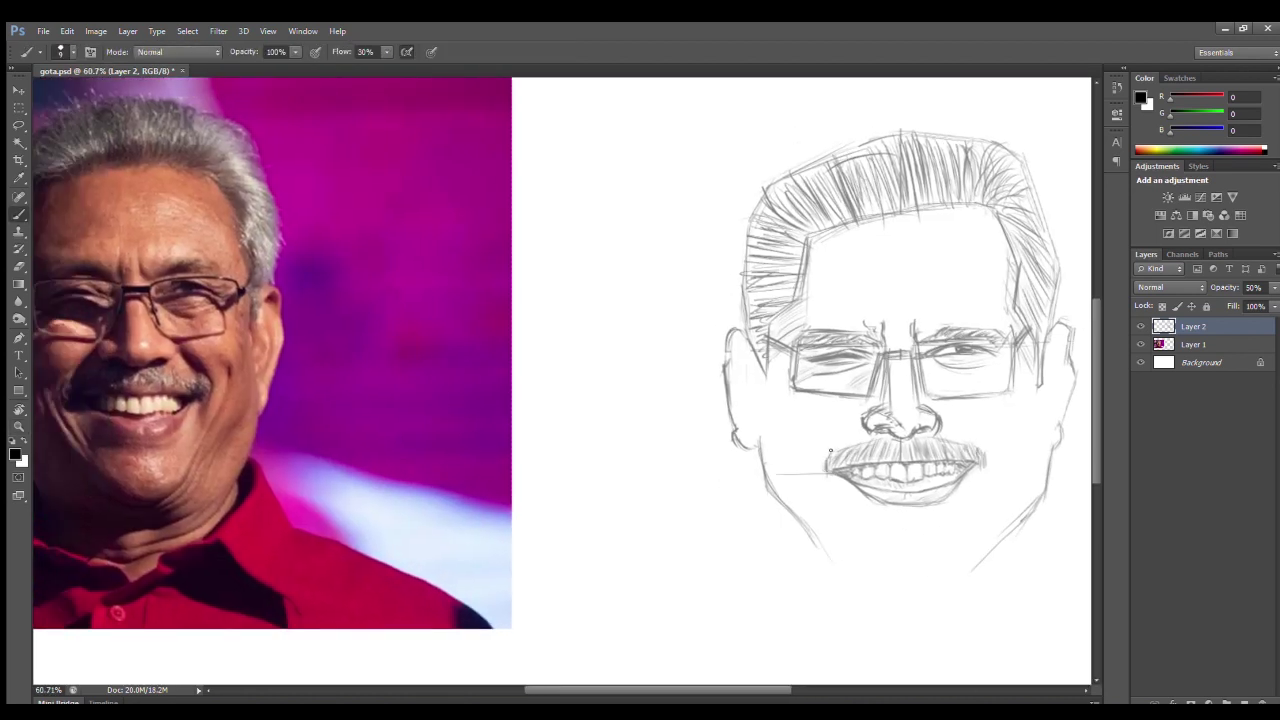
pyautogui.moveTo(866, 496); pyautogui.dragTo(952, 490)
pyautogui.hscroll(-2, 880, 470)
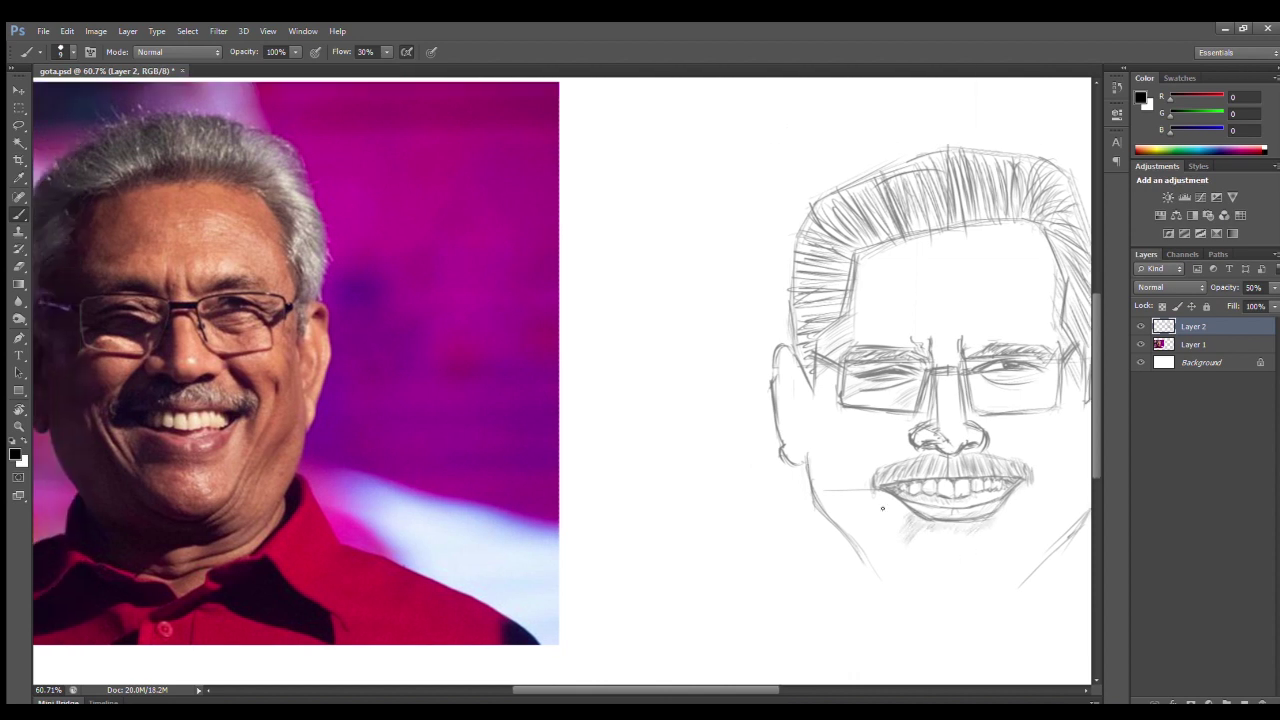
pyautogui.moveTo(858, 460); pyautogui.dragTo(892, 556)
pyautogui.moveTo(858, 486); pyautogui.dragTo(896, 562)
pyautogui.moveTo(880, 502)
pyautogui.mouseDown()
pyautogui.moveTo(900, 556)
pyautogui.moveTo(892, 548)
pyautogui.mouseUp()
pyautogui.hscroll(2, 866, 510)
# Draw the cheek and smile lines, then trace the right jaw and chin
pyautogui.moveTo(922, 423); pyautogui.dragTo(986, 498)
pyautogui.moveTo(862, 428); pyautogui.dragTo(812, 482)
pyautogui.scroll(-1, 806, 501)
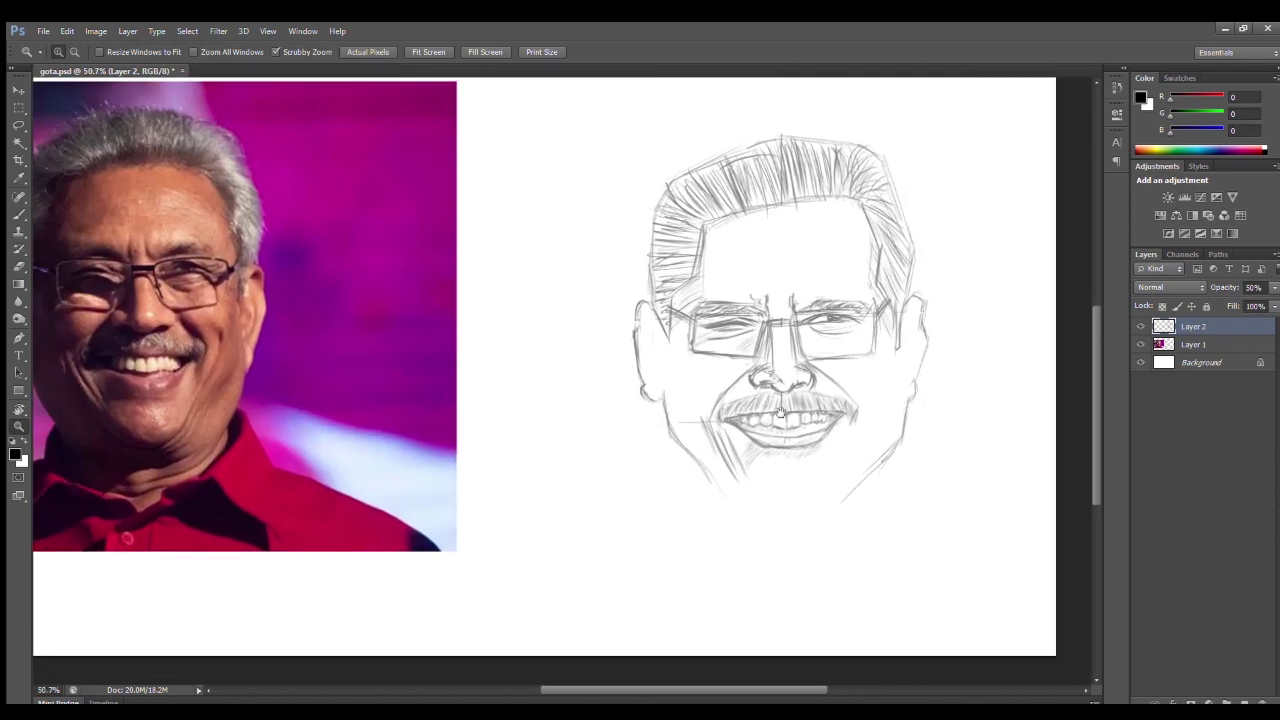
pyautogui.moveTo(952, 380); pyautogui.dragTo(948, 424)
pyautogui.moveTo(944, 436)
pyautogui.mouseDown()
pyautogui.moveTo(900, 496)
pyautogui.moveTo(840, 520)
pyautogui.mouseUp()
pyautogui.moveTo(840, 518)
pyautogui.mouseDown()
pyautogui.moveTo(812, 484)
pyautogui.moveTo(830, 512)
pyautogui.mouseUp()
pyautogui.moveTo(920, 458); pyautogui.dragTo(892, 512)
pyautogui.moveTo(812, 476); pyautogui.dragTo(836, 514)
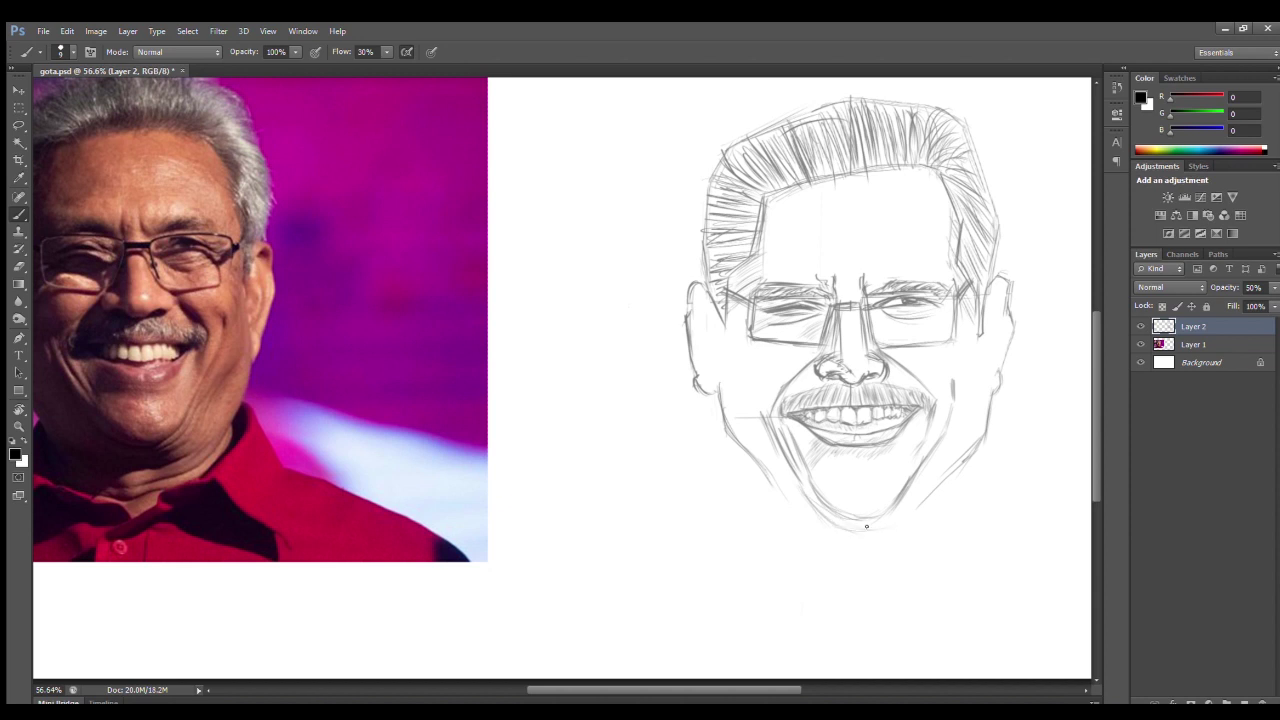
# Darken the chin curve and both jawlines, and faintly shade the forehead
pyautogui.moveTo(796, 489)
pyautogui.mouseDown()
pyautogui.moveTo(858, 530)
pyautogui.moveTo(870, 522)
pyautogui.mouseUp()
pyautogui.moveTo(913, 484); pyautogui.dragTo(870, 530)
pyautogui.moveTo(940, 466)
pyautogui.mouseDown()
pyautogui.moveTo(896, 524)
pyautogui.moveTo(840, 545)
pyautogui.moveTo(963, 563)
pyautogui.mouseUp()
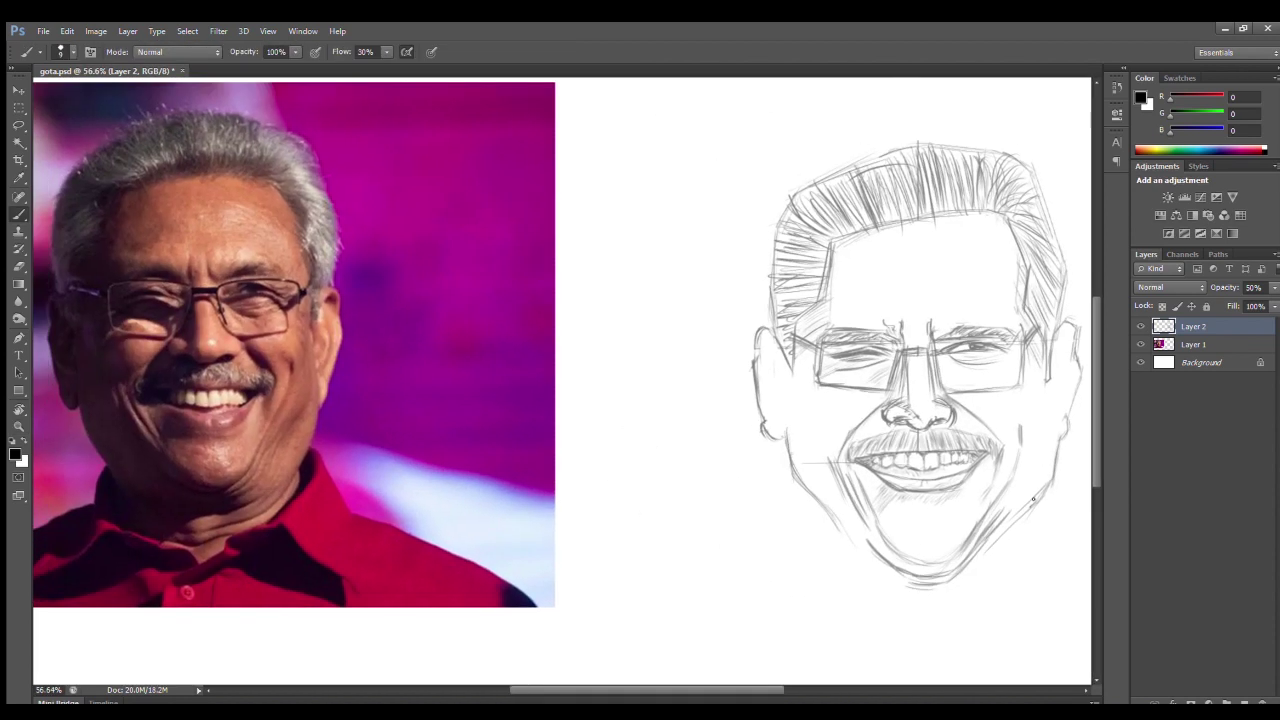
pyautogui.moveTo(786, 461); pyautogui.dragTo(840, 538)
pyautogui.moveTo(878, 277); pyautogui.dragTo(823, 259)
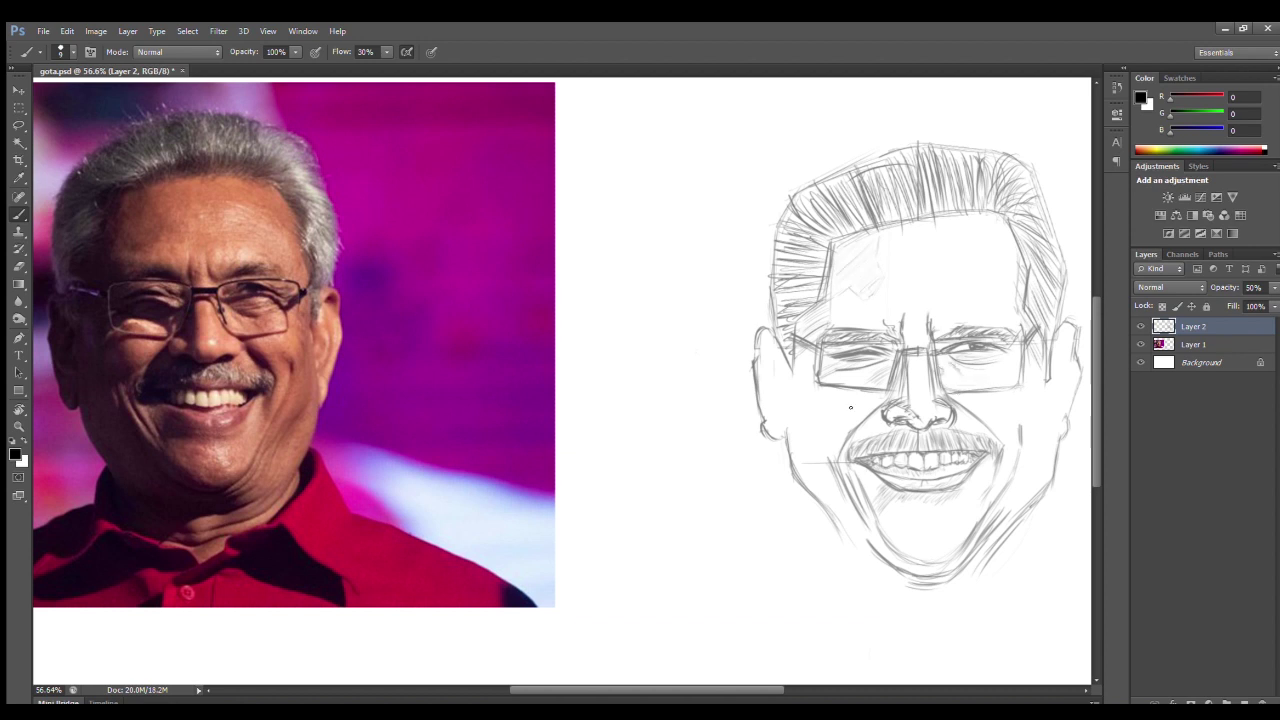
pyautogui.press('z')
pyautogui.moveTo(870, 434); pyautogui.dragTo(793, 434)
pyautogui.moveTo(889, 325); pyautogui.dragTo(877, 347)
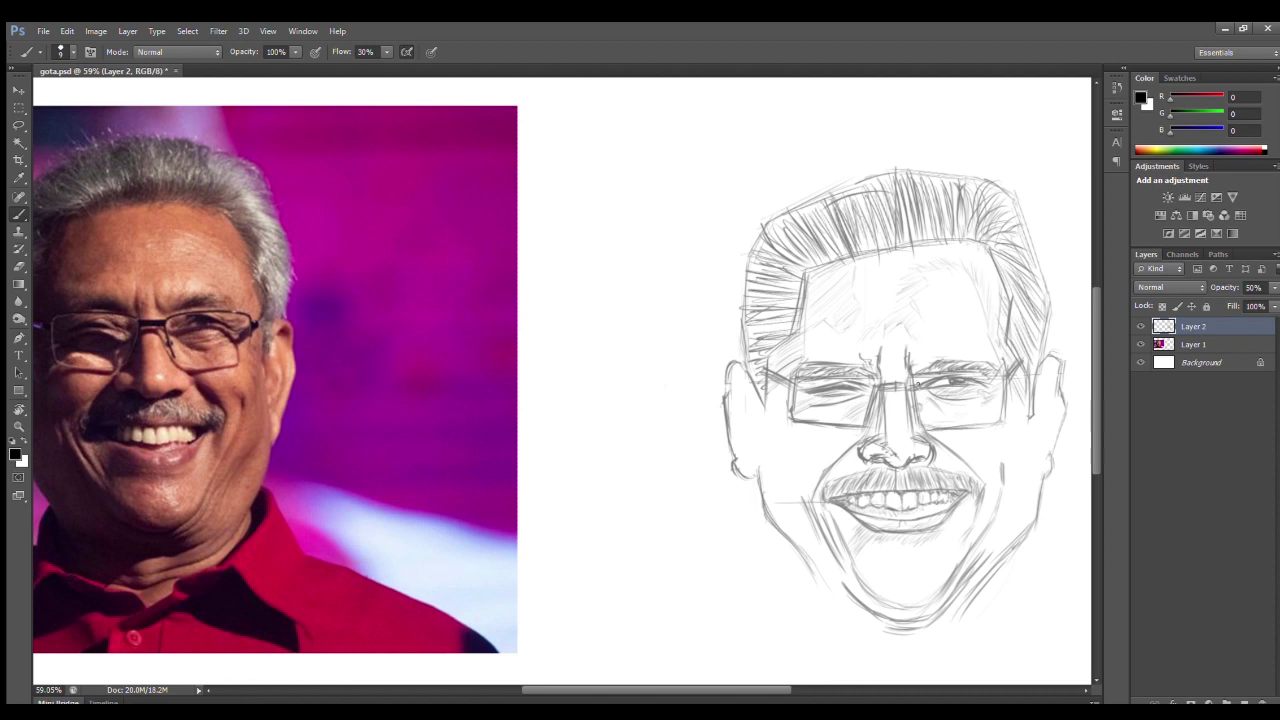
# Add pencil lines along the right cheek and hatch both sides of the hair
pyautogui.moveTo(1007, 495); pyautogui.dragTo(985, 538)
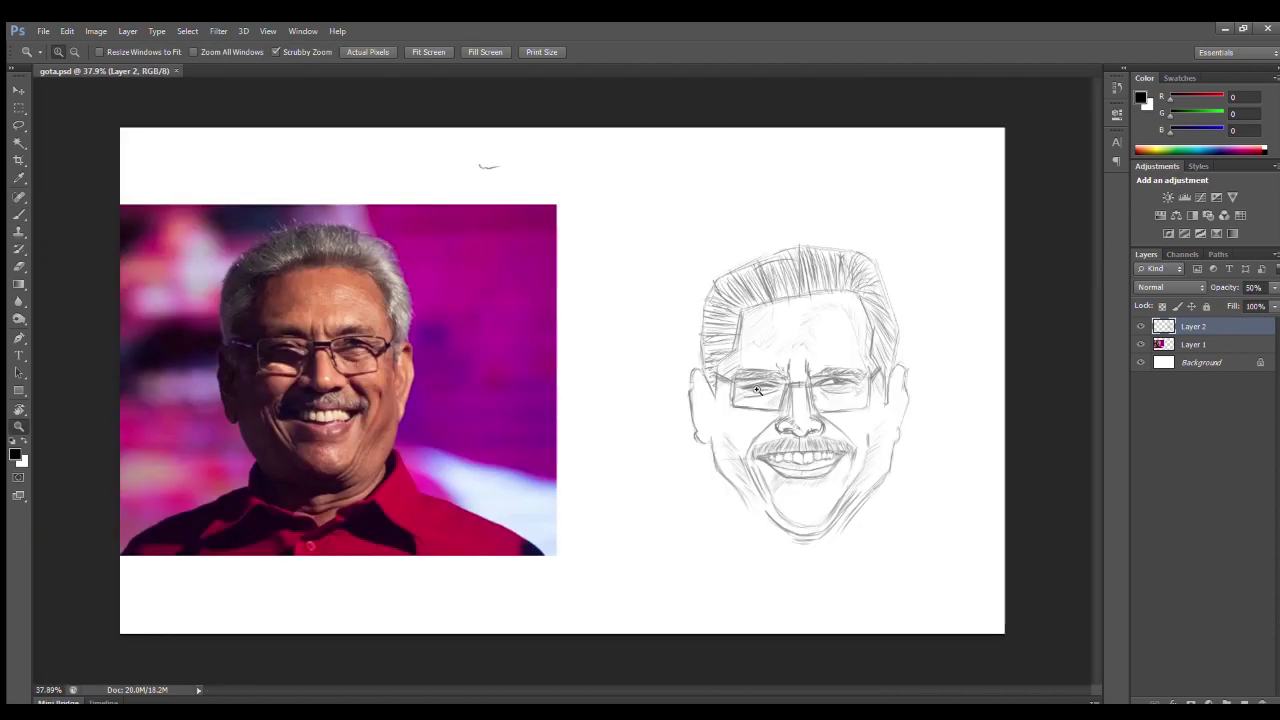
pyautogui.moveTo(485, 162); pyautogui.dragTo(416, 100)
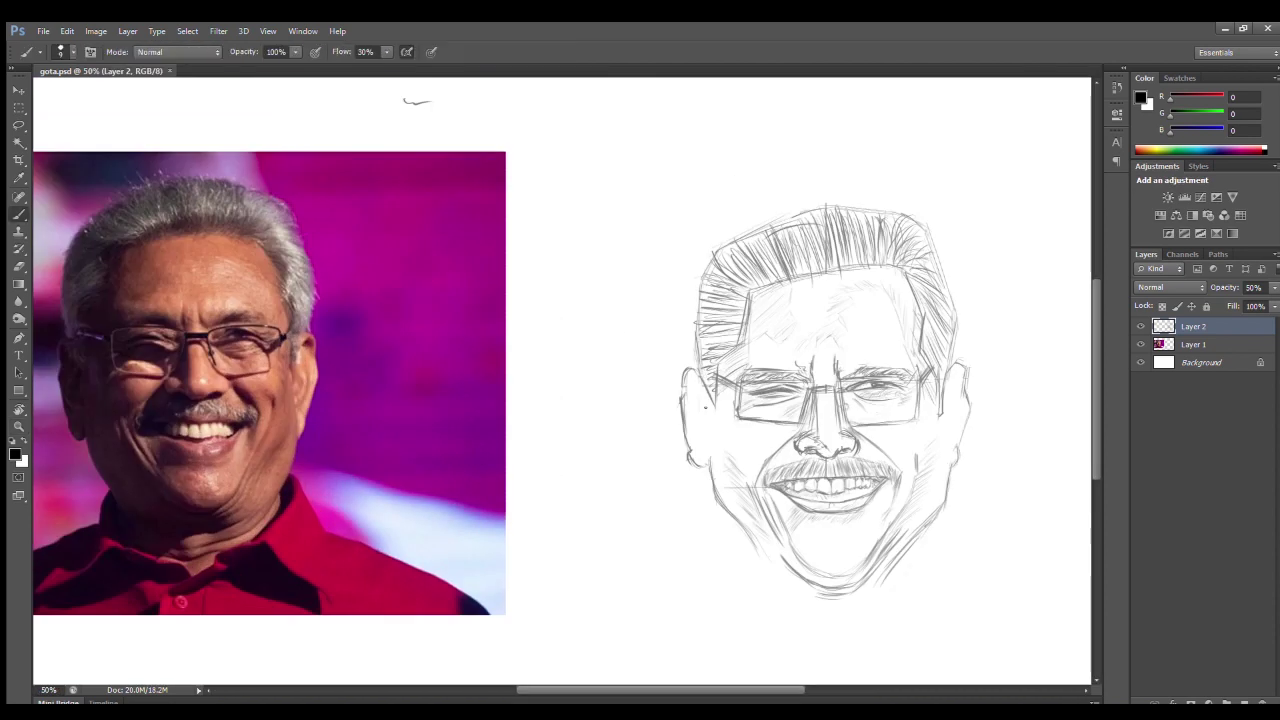
pyautogui.moveTo(946, 418); pyautogui.dragTo(942, 478)
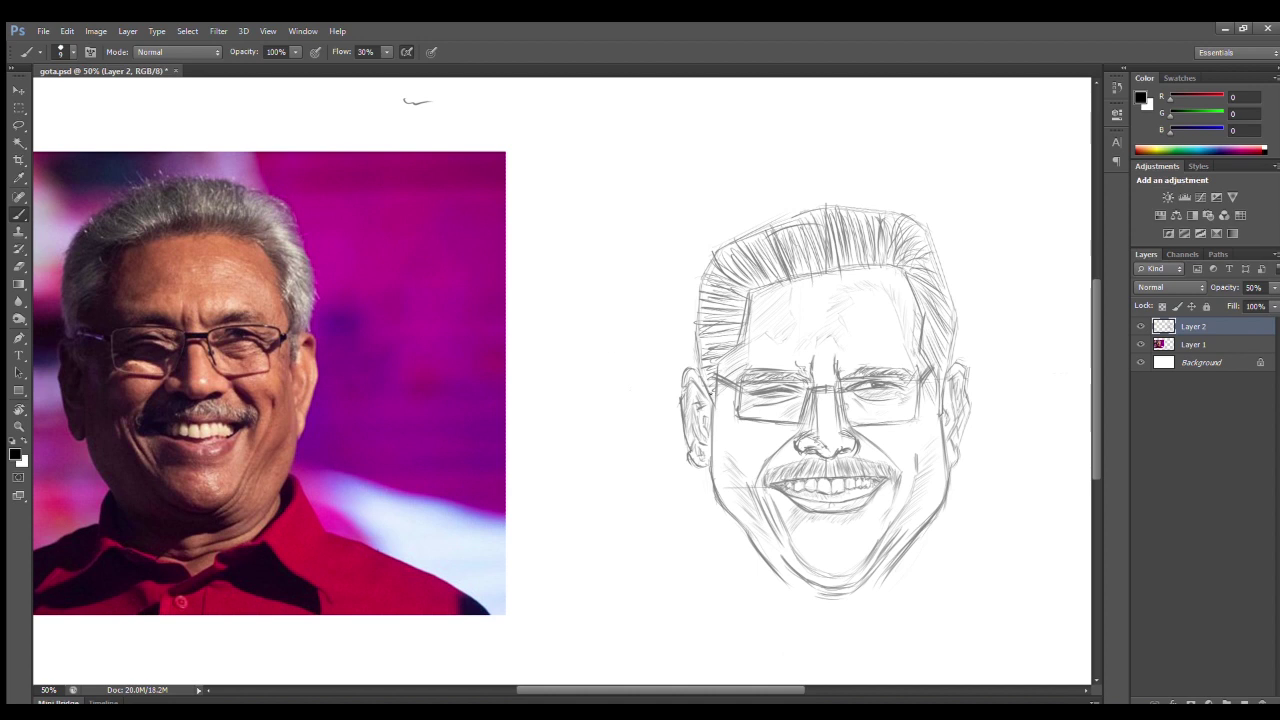
pyautogui.moveTo(704, 346)
pyautogui.mouseDown()
pyautogui.moveTo(742, 296)
pyautogui.moveTo(744, 246)
pyautogui.moveTo(806, 224)
pyautogui.mouseUp()
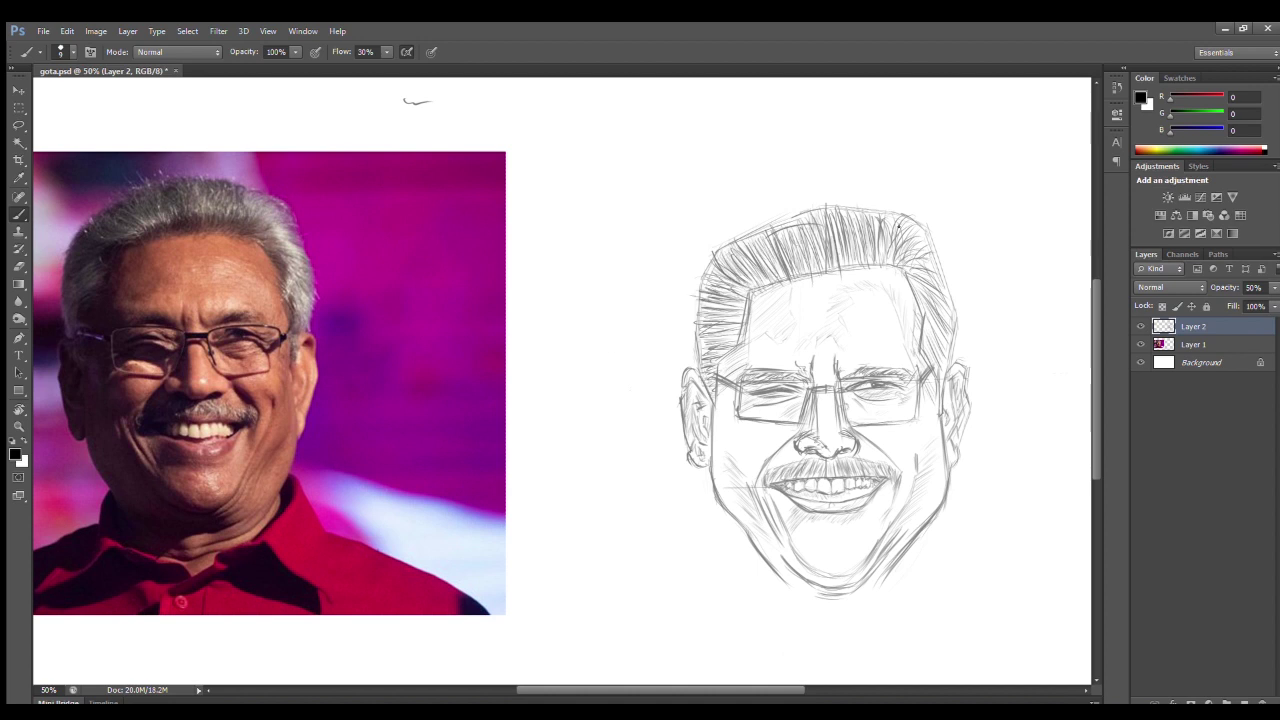
pyautogui.moveTo(940, 305); pyautogui.dragTo(942, 395)
pyautogui.moveTo(928, 260); pyautogui.dragTo(946, 370)
pyautogui.moveTo(891, 266)
pyautogui.mouseDown()
pyautogui.moveTo(930, 266)
pyautogui.moveTo(850, 266)
pyautogui.mouseUp()
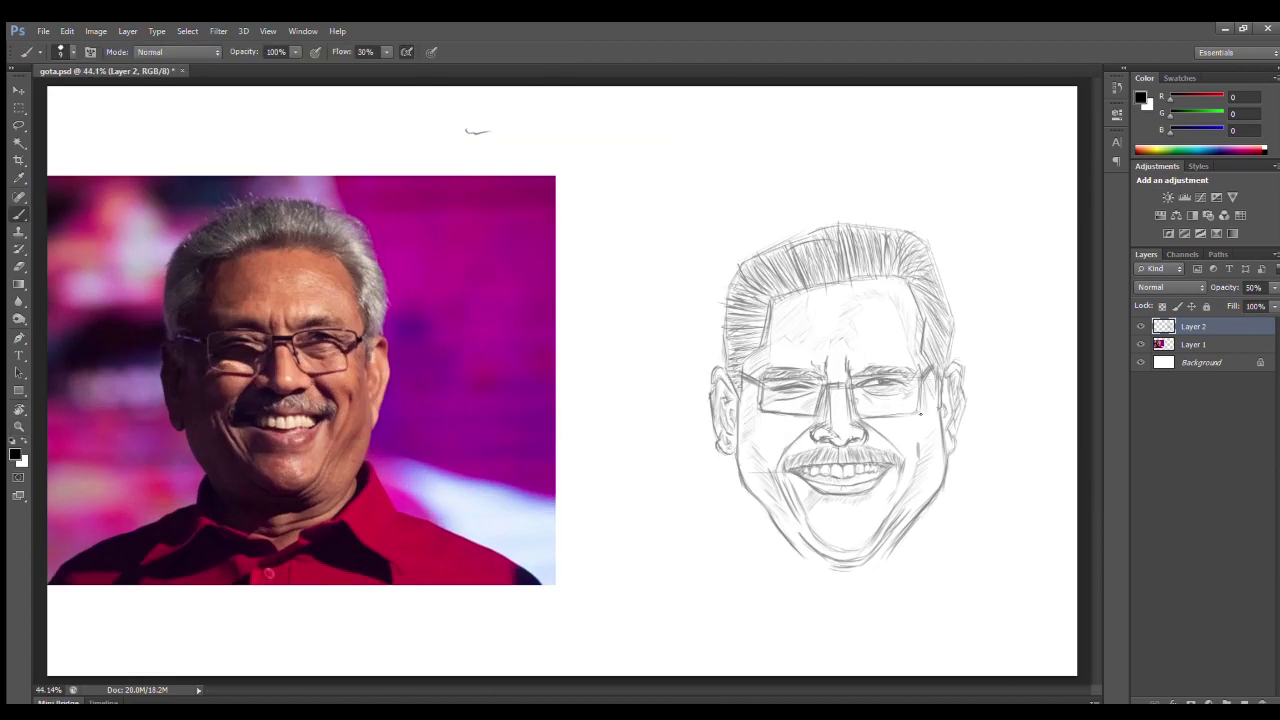
# Draw the first neck and collar lines below the chin
pyautogui.press('e')
pyautogui.press('b')
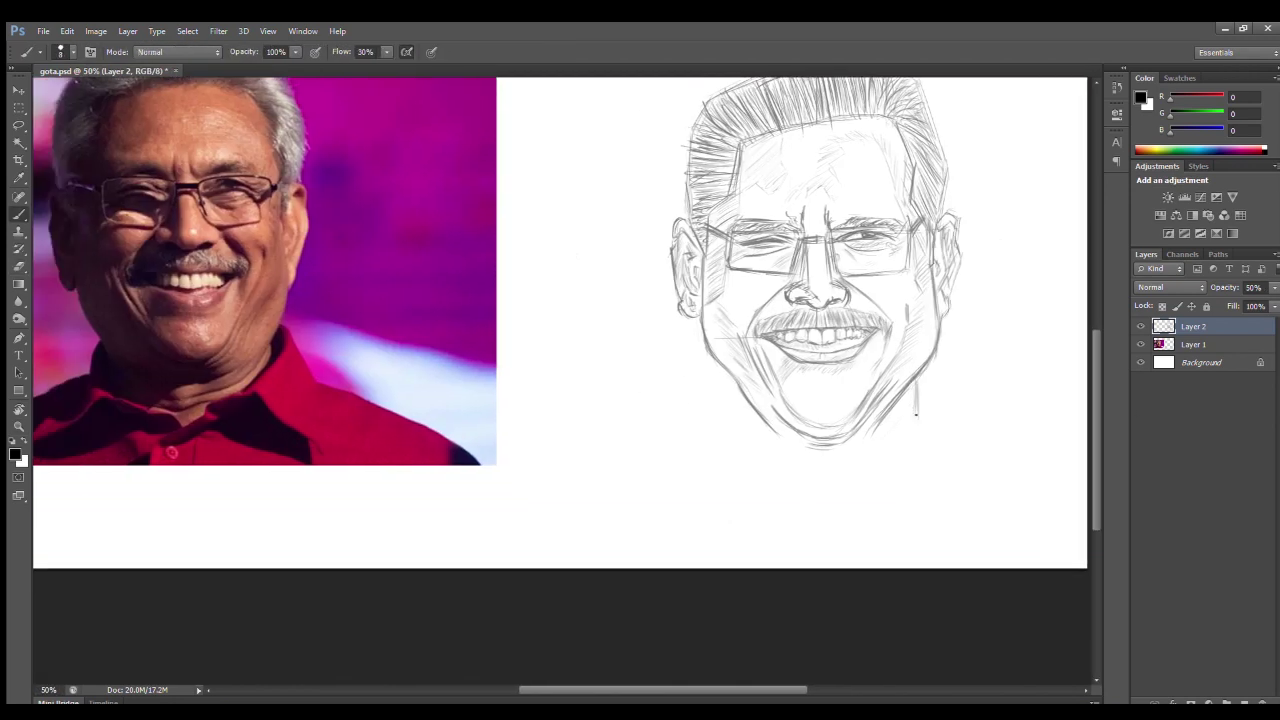
pyautogui.moveTo(916, 410); pyautogui.dragTo(852, 490)
pyautogui.moveTo(884, 442); pyautogui.dragTo(840, 494)
# Draw the shoulder, neck and collar lines, undo the overlong stroke, and hatch the left shoulder
pyautogui.moveTo(928, 410); pyautogui.dragTo(840, 472)
pyautogui.moveTo(844, 490); pyautogui.dragTo(786, 548)
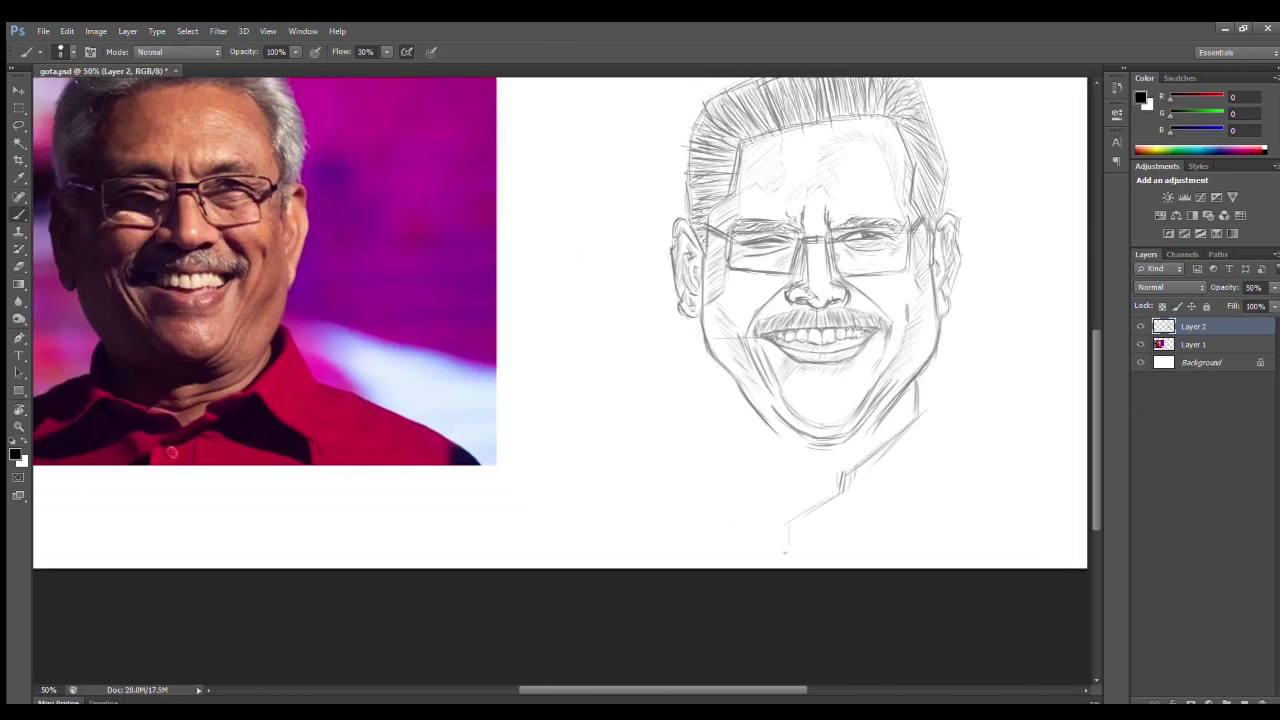
pyautogui.moveTo(918, 385); pyautogui.dragTo(950, 437)
pyautogui.hotkey('ctrl', 'z')
pyautogui.moveTo(690, 450); pyautogui.dragTo(628, 475)
pyautogui.moveTo(725, 434); pyautogui.dragTo(710, 478)
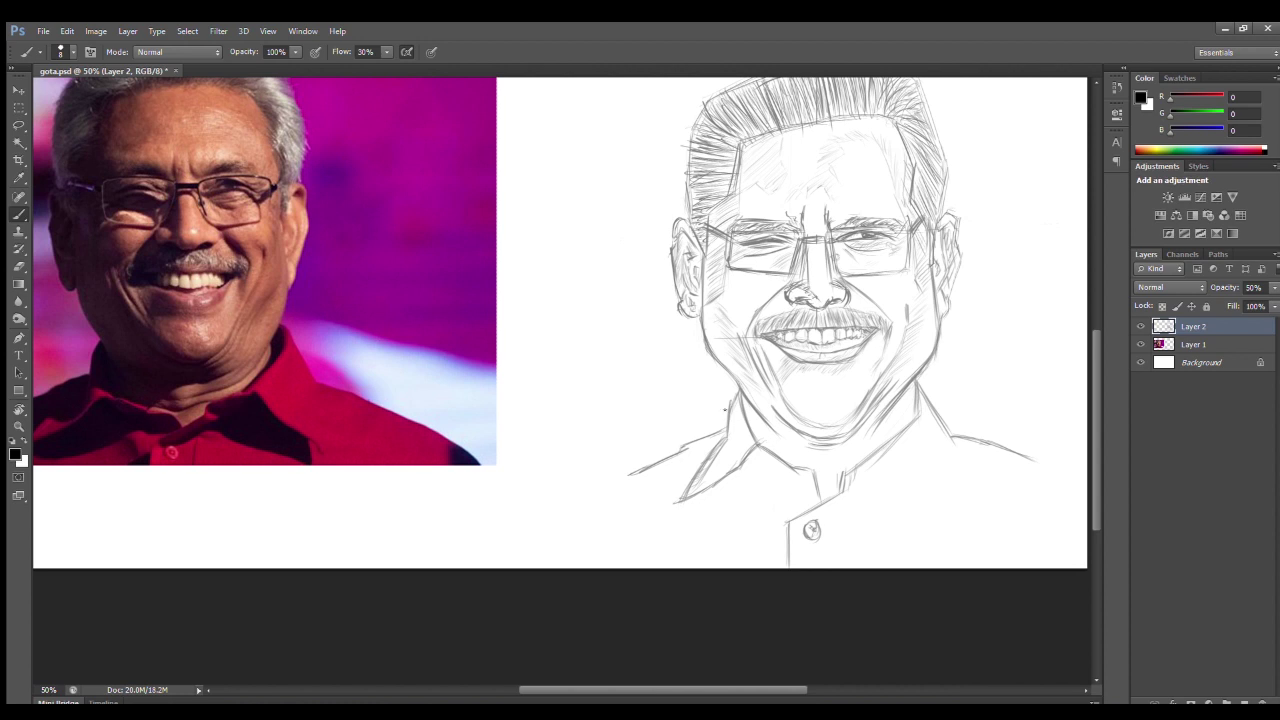
pyautogui.moveTo(700, 450)
pyautogui.mouseDown()
pyautogui.moveTo(640, 480)
pyautogui.moveTo(670, 485)
pyautogui.moveTo(655, 517)
pyautogui.mouseUp()
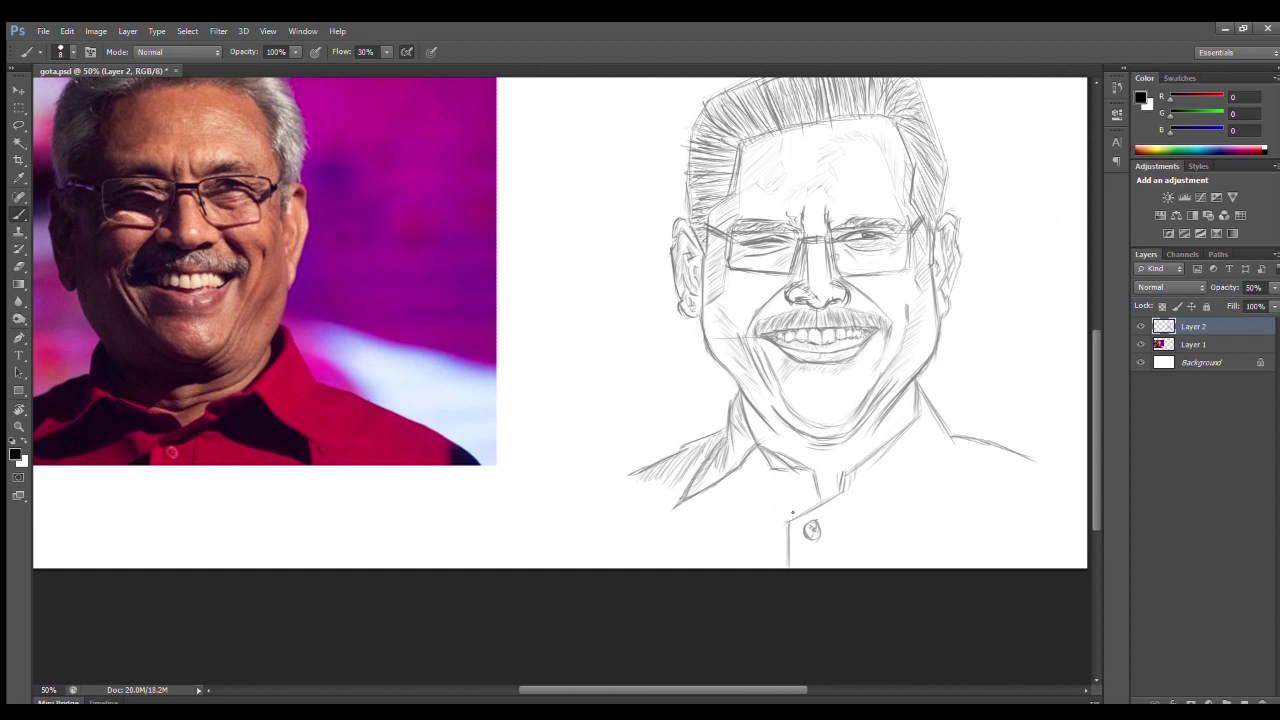
# Lasso the left shoulder strokes and narrow them with Free Transform
pyautogui.press('l')
pyautogui.moveTo(800, 450)
pyautogui.mouseDown()
pyautogui.moveTo(785, 486)
pyautogui.moveTo(692, 483)
pyautogui.mouseUp()
pyautogui.hotkey('ctrl', 't')
pyautogui.moveTo(553, 488); pyautogui.dragTo(614, 487)
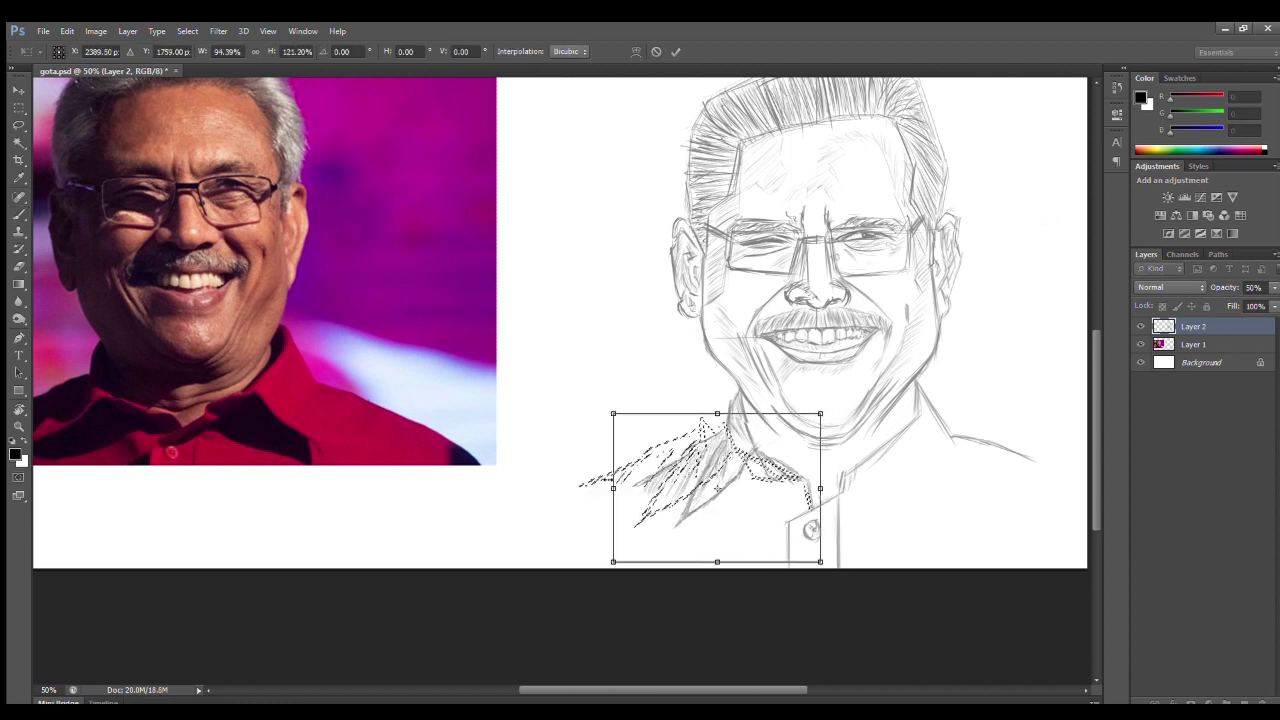
pyautogui.click(676, 51)
# Finish sketching and darkening the shirt collar lines around the neck
pyautogui.press('b')
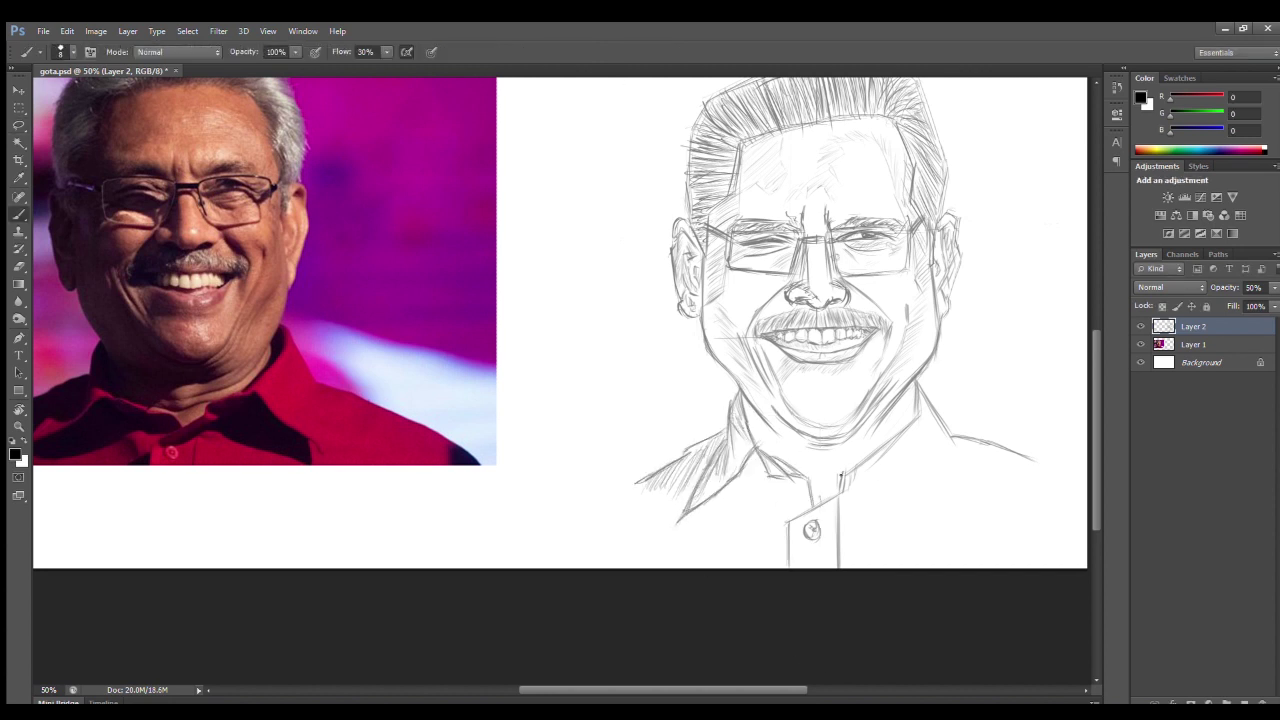
pyautogui.moveTo(910, 456); pyautogui.dragTo(960, 508)
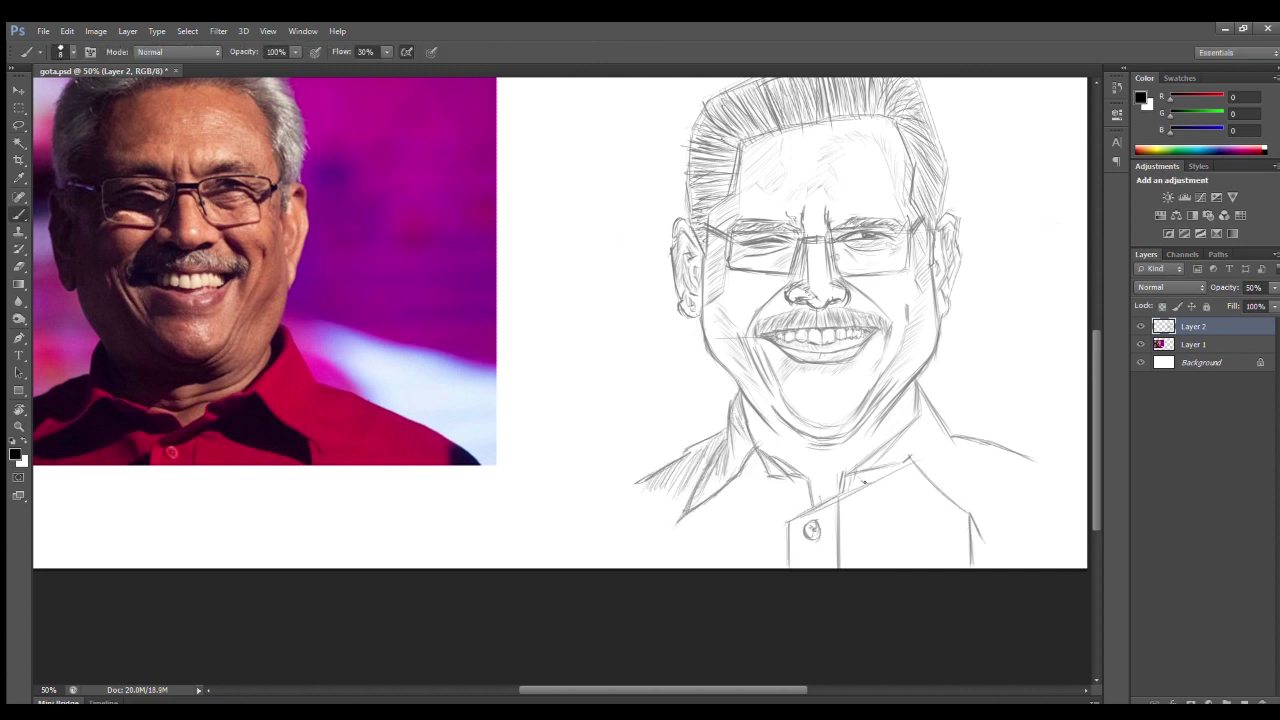
pyautogui.moveTo(903, 403); pyautogui.dragTo(910, 393)
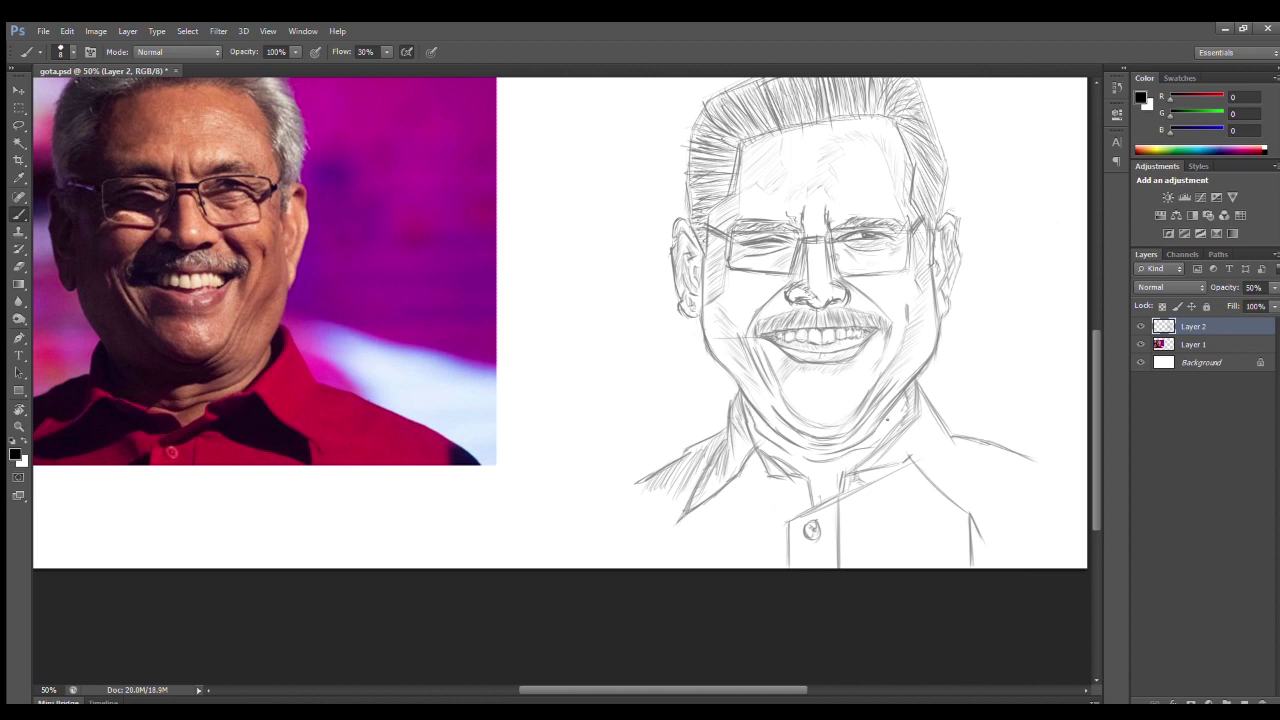
pyautogui.scroll(2, 1043, 146)
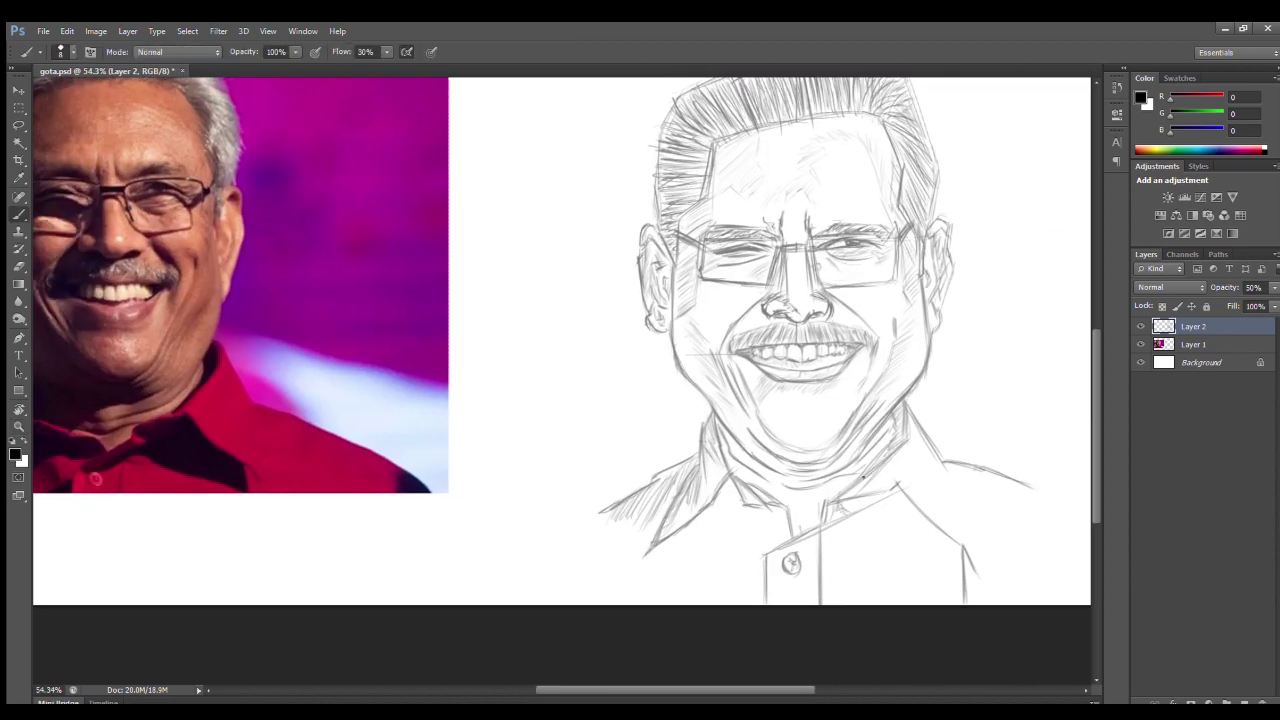
pyautogui.moveTo(822, 505)
pyautogui.mouseDown()
pyautogui.moveTo(905, 481)
pyautogui.moveTo(844, 510)
pyautogui.mouseUp()
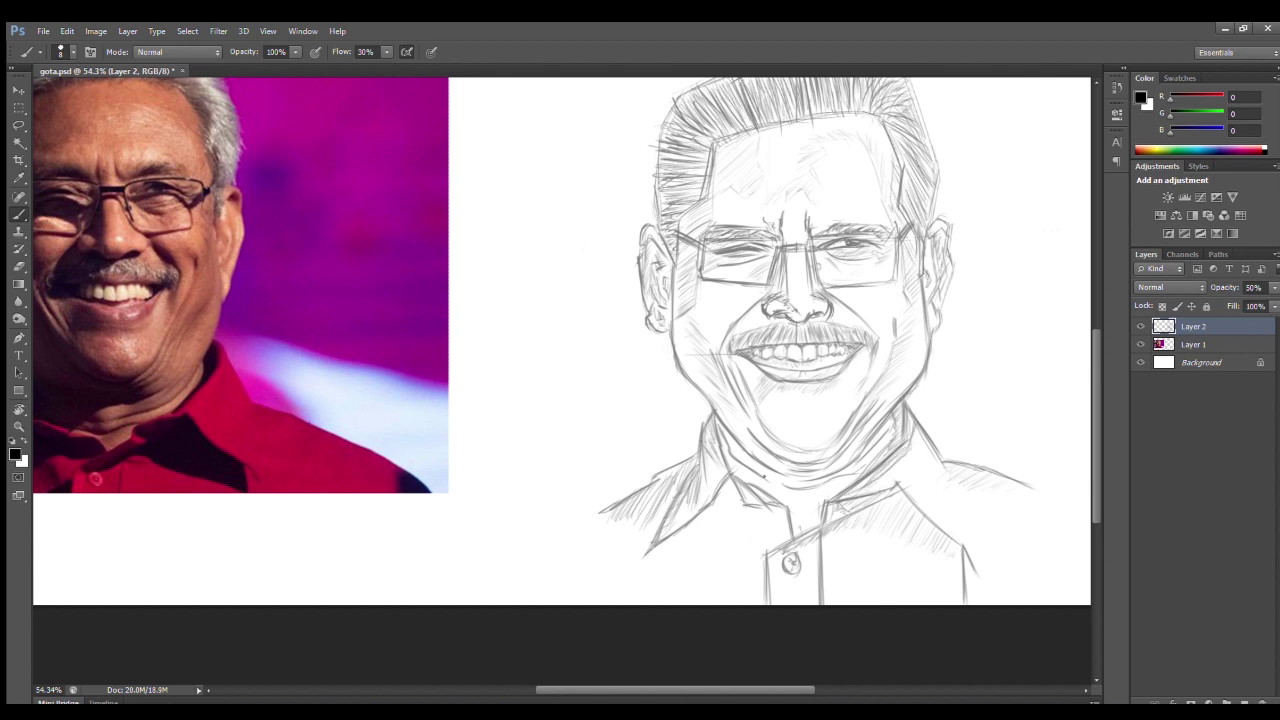
pyautogui.moveTo(775, 520); pyautogui.dragTo(888, 462)
pyautogui.press('e')
pyautogui.scroll(-3, 887, 460)
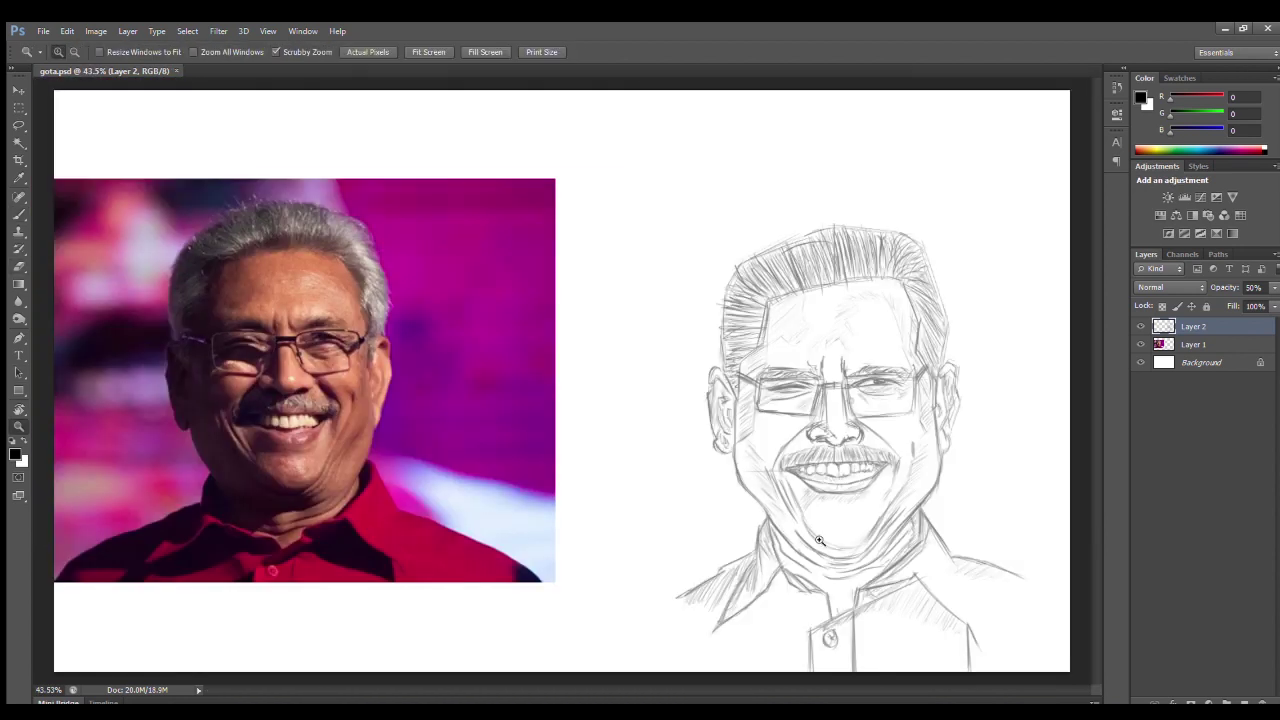
pyautogui.scroll(4, 860, 470)
pyautogui.scroll(-2, 830, 480)
pyautogui.press('b')
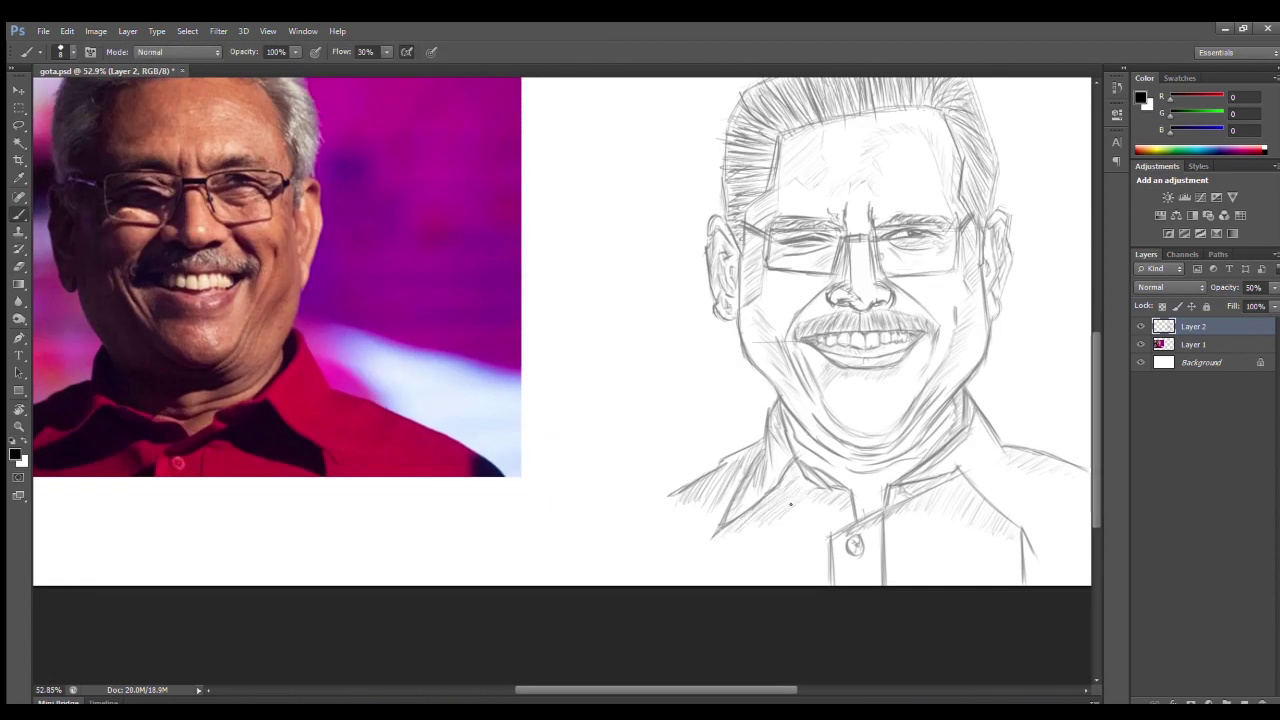
# Zoom out, then paint tan skin colour along the jaw and down the neck
pyautogui.press('z')
pyautogui.moveTo(788, 530)
pyautogui.mouseDown()
pyautogui.moveTo(703, 440)
pyautogui.moveTo(813, 466)
pyautogui.mouseUp()
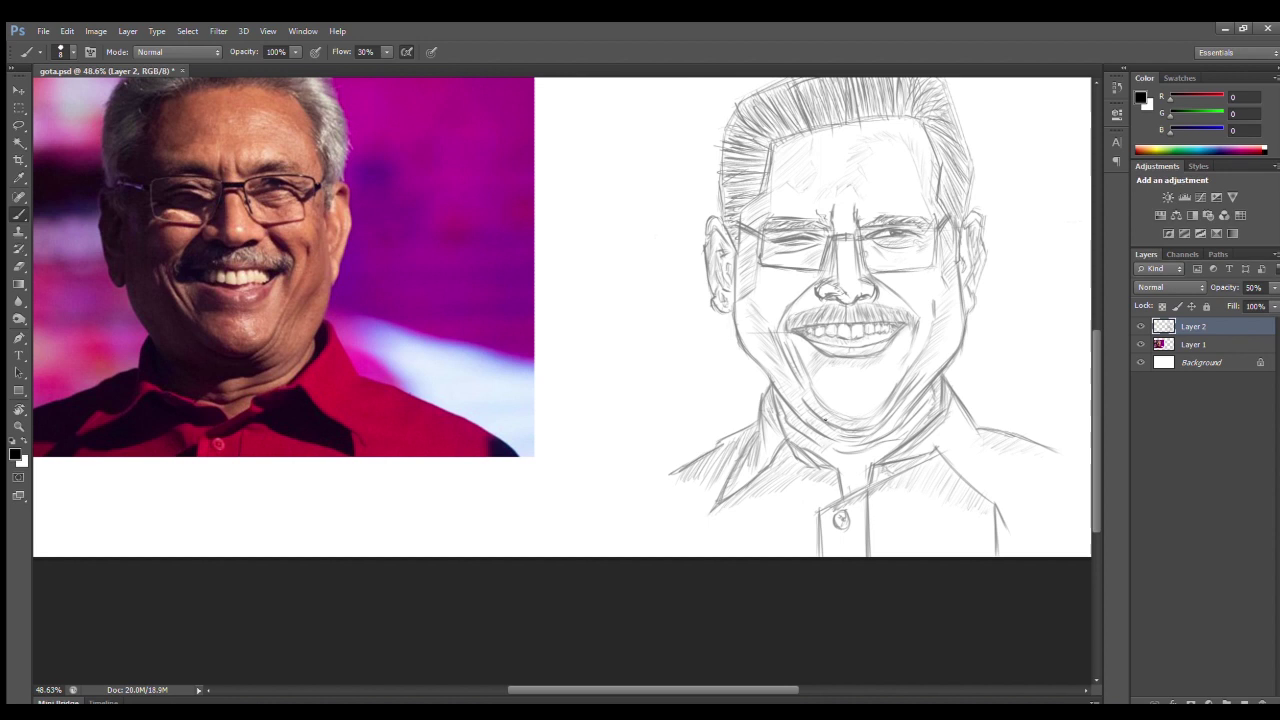
pyautogui.moveTo(818, 400); pyautogui.dragTo(790, 410)
pyautogui.moveTo(800, 484)
pyautogui.mouseDown()
pyautogui.moveTo(935, 550)
pyautogui.moveTo(850, 540)
pyautogui.moveTo(910, 545)
pyautogui.mouseUp()
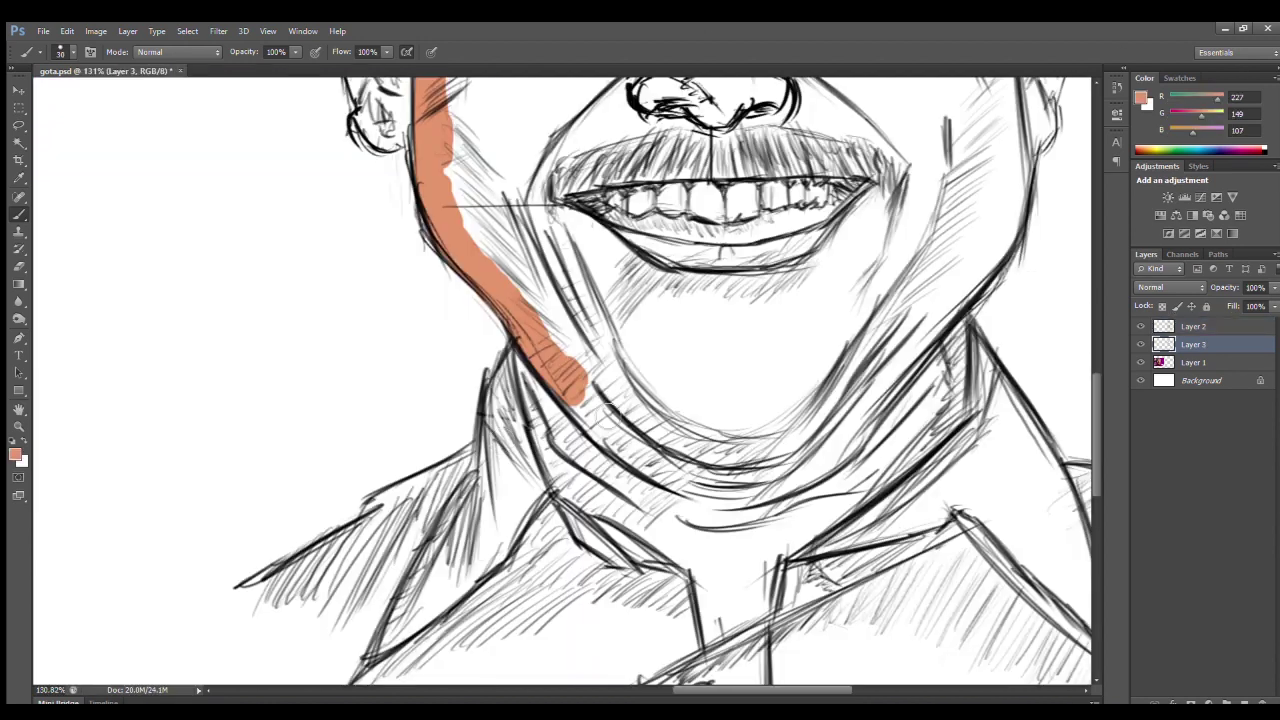
pyautogui.moveTo(571, 386)
pyautogui.mouseDown()
pyautogui.moveTo(748, 491)
pyautogui.moveTo(772, 492)
pyautogui.mouseUp()
pyautogui.moveTo(520, 350)
pyautogui.mouseDown()
pyautogui.moveTo(583, 503)
pyautogui.moveTo(700, 571)
pyautogui.moveTo(750, 575)
pyautogui.moveTo(857, 500)
pyautogui.moveTo(929, 395)
pyautogui.moveTo(785, 524)
pyautogui.mouseUp()
# Outline the face and forehead in tan, then fill the face interior with a larger brush
pyautogui.moveTo(880, 528); pyautogui.dragTo(760, 350)
pyautogui.moveTo(760, 350)
pyautogui.mouseDown()
pyautogui.moveTo(760, 478)
pyautogui.moveTo(775, 210)
pyautogui.moveTo(694, 378)
pyautogui.mouseUp()
pyautogui.moveTo(775, 385)
pyautogui.mouseDown()
pyautogui.moveTo(697, 297)
pyautogui.moveTo(715, 190)
pyautogui.mouseUp()
pyautogui.moveTo(710, 410)
pyautogui.mouseDown()
pyautogui.moveTo(508, 338)
pyautogui.moveTo(286, 374)
pyautogui.mouseUp()
pyautogui.click(485, 440)
pyautogui.moveTo(420, 200)
pyautogui.mouseDown()
pyautogui.moveTo(690, 280)
pyautogui.moveTo(540, 600)
pyautogui.mouseUp()
pyautogui.moveTo(470, 400); pyautogui.dragTo(660, 300)
pyautogui.press('z')
pyautogui.moveTo(850, 449); pyautogui.dragTo(808, 449)
# Erase the pale streak at the left mouth corner on Layer 2, then return to Layer 3
pyautogui.moveTo(705, 384); pyautogui.dragTo(790, 384)
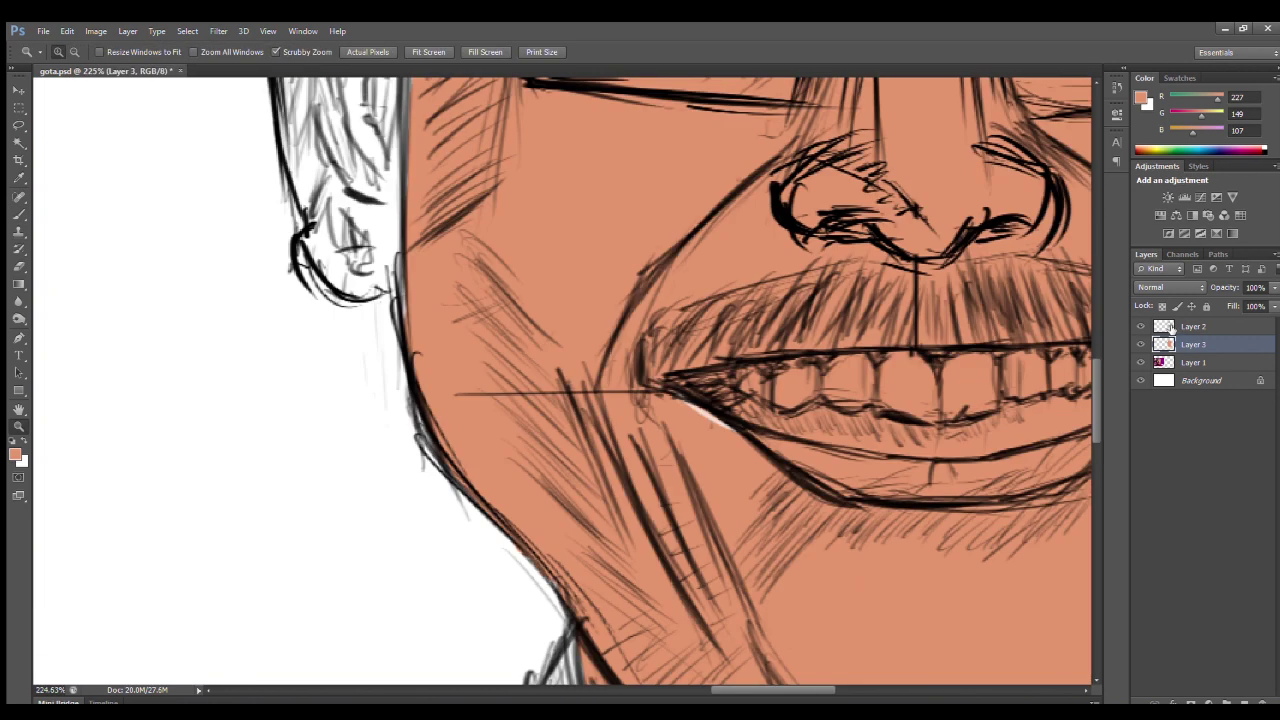
pyautogui.press('e')
pyautogui.hotkey('alt', ']')
pyautogui.moveTo(705, 420); pyautogui.dragTo(685, 414)
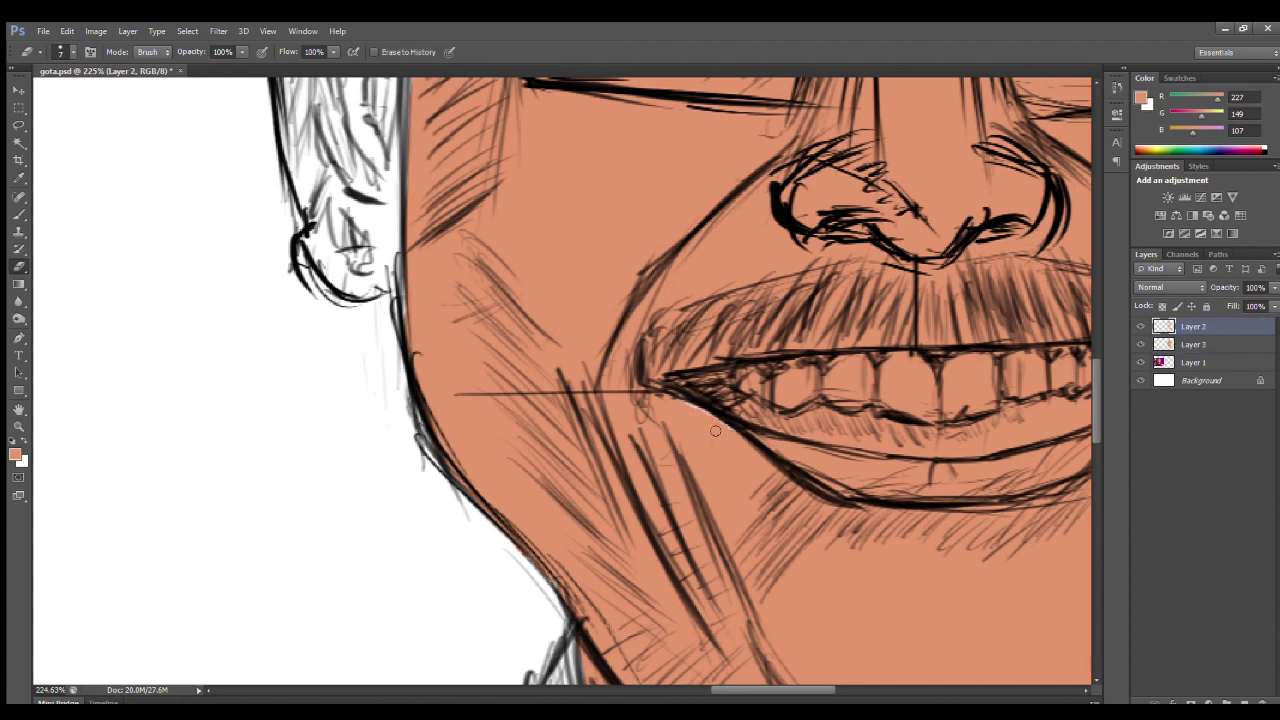
pyautogui.hotkey('ctrl', '0')
pyautogui.press('b')
pyautogui.keyDown('alt'); pyautogui.scroll(3, 686, 319); pyautogui.keyUp('alt')
pyautogui.keyDown('alt'); pyautogui.scroll(2, 686, 319); pyautogui.keyUp('alt')
pyautogui.hotkey('alt', '[')
pyautogui.hotkey('ctrl', '0')
pyautogui.keyDown('alt'); pyautogui.scroll(-1, 668, 181); pyautogui.keyUp('alt')
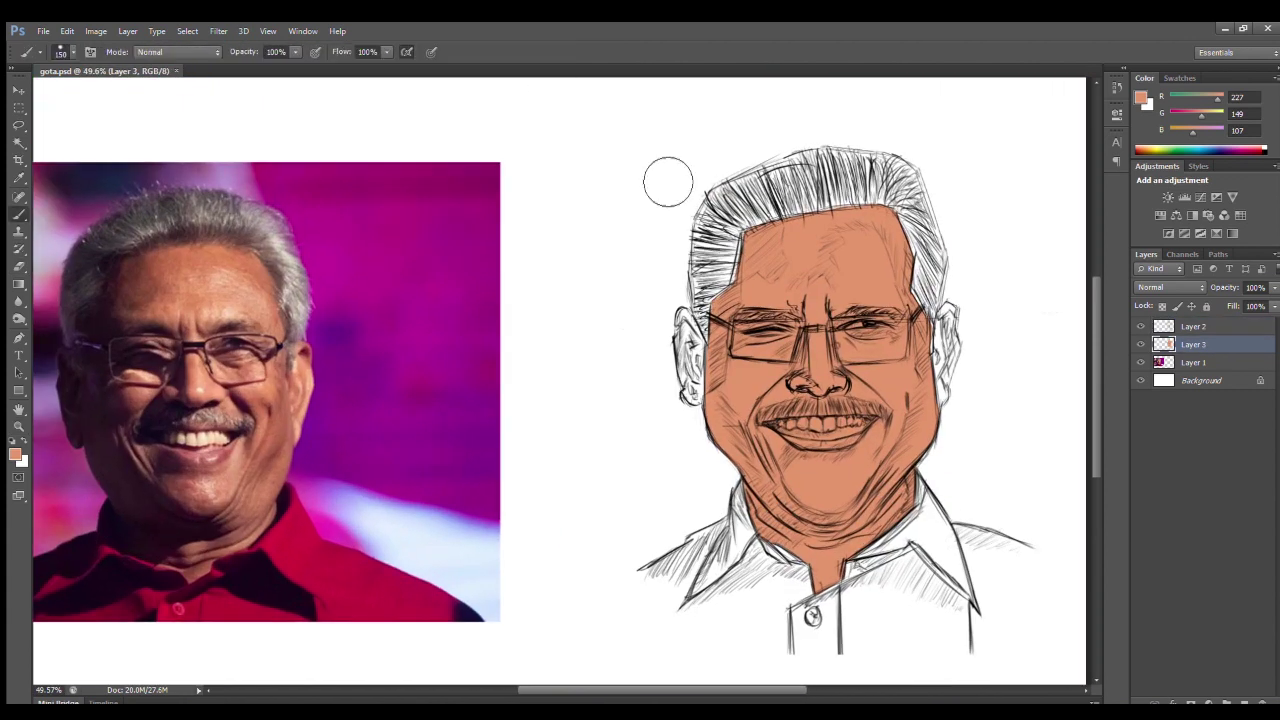
# Pick red and paint it along the shirt collar edges
pyautogui.keyDown('alt'); pyautogui.click(369, 528); pyautogui.keyUp('alt')
pyautogui.keyDown('alt'); pyautogui.scroll(5, 770, 500); pyautogui.keyUp('alt')
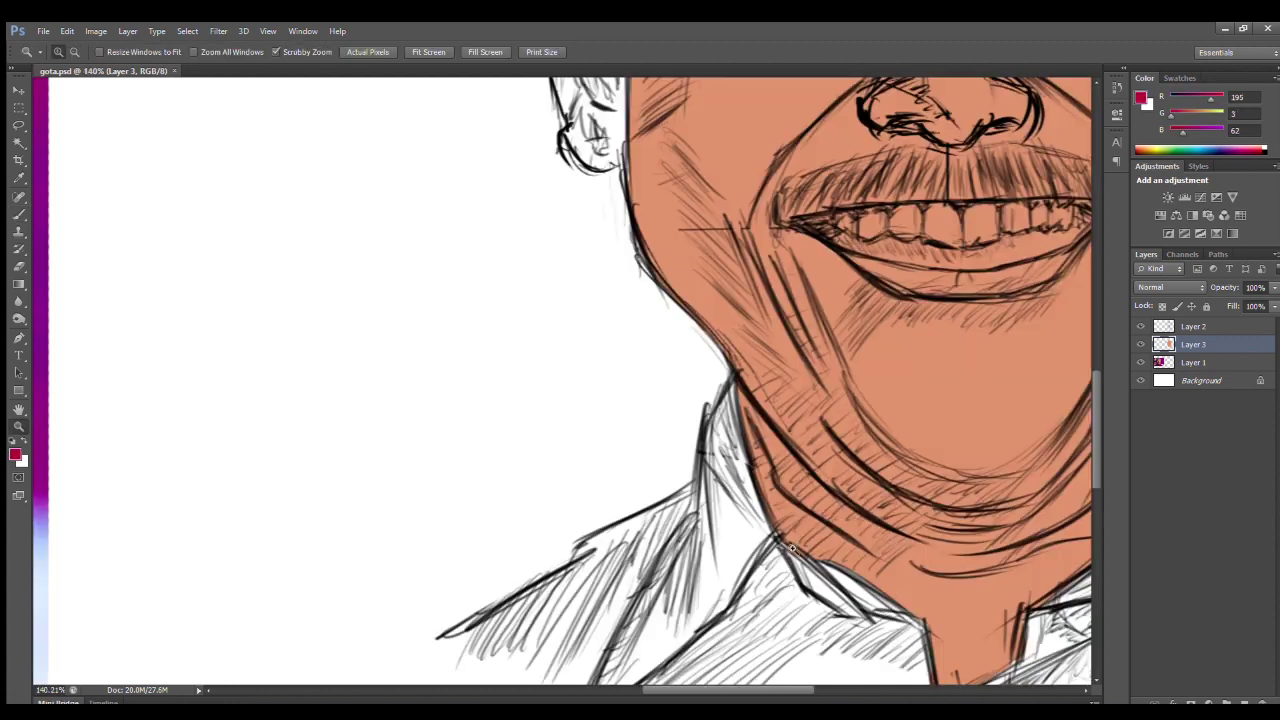
pyautogui.keyDown('alt'); pyautogui.scroll(-5, 720, 450); pyautogui.keyUp('alt')
pyautogui.moveTo(719, 400)
pyautogui.mouseDown()
pyautogui.moveTo(719, 490)
pyautogui.moveTo(768, 555)
pyautogui.mouseUp()
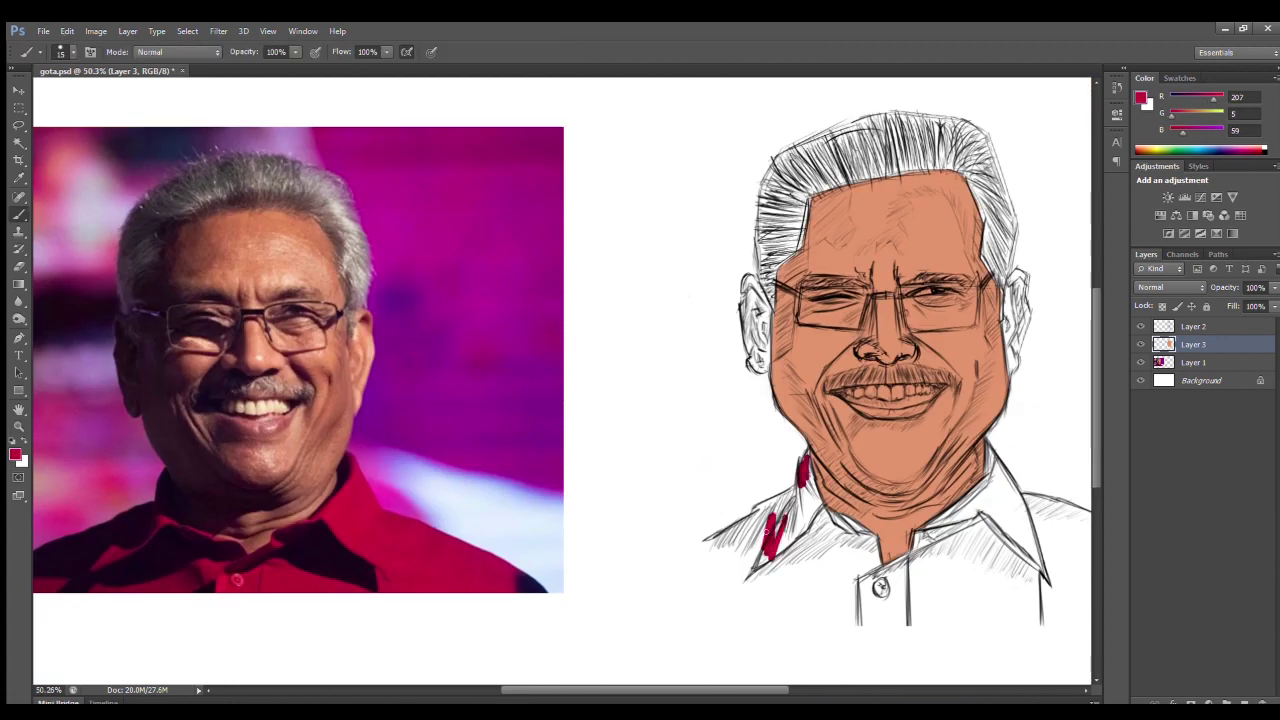
pyautogui.keyDown('alt'); pyautogui.scroll(5, 797, 502); pyautogui.keyUp('alt')
pyautogui.moveTo(812, 370)
pyautogui.mouseDown()
pyautogui.moveTo(858, 540)
pyautogui.moveTo(915, 556)
pyautogui.mouseUp()
pyautogui.moveTo(869, 518)
pyautogui.mouseDown()
pyautogui.moveTo(1015, 610)
pyautogui.moveTo(1035, 665)
pyautogui.mouseUp()
pyautogui.moveTo(792, 456)
pyautogui.mouseDown()
pyautogui.moveTo(530, 605)
pyautogui.moveTo(541, 680)
pyautogui.moveTo(625, 565)
pyautogui.moveTo(749, 495)
pyautogui.mouseUp()
# With a larger brush, fill the shoulders and remaining white shirt area with red
pyautogui.press(']')
pyautogui.press(']')
pyautogui.press(']')
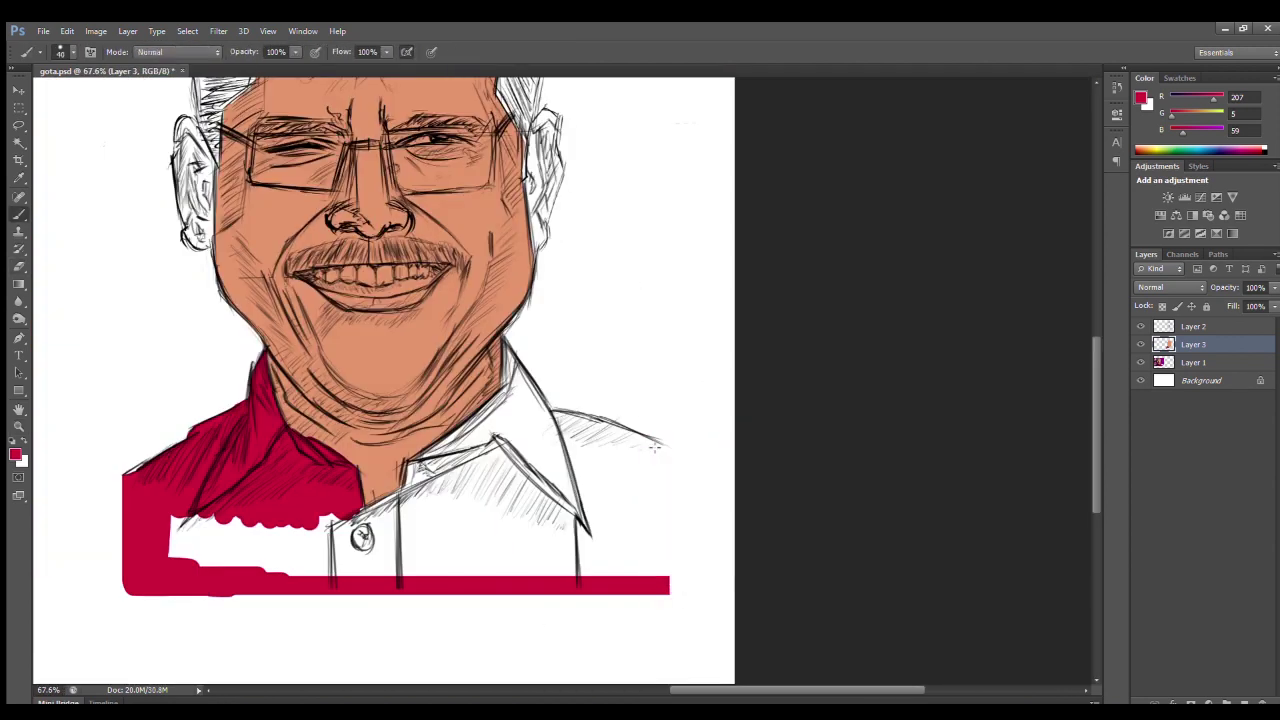
pyautogui.moveTo(655, 447); pyautogui.dragTo(657, 576)
pyautogui.keyDown('ctrl'); pyautogui.click(585, 424); pyautogui.keyUp('ctrl')
pyautogui.moveTo(537, 415); pyautogui.dragTo(673, 461)
pyautogui.moveTo(489, 364); pyautogui.dragTo(576, 487)
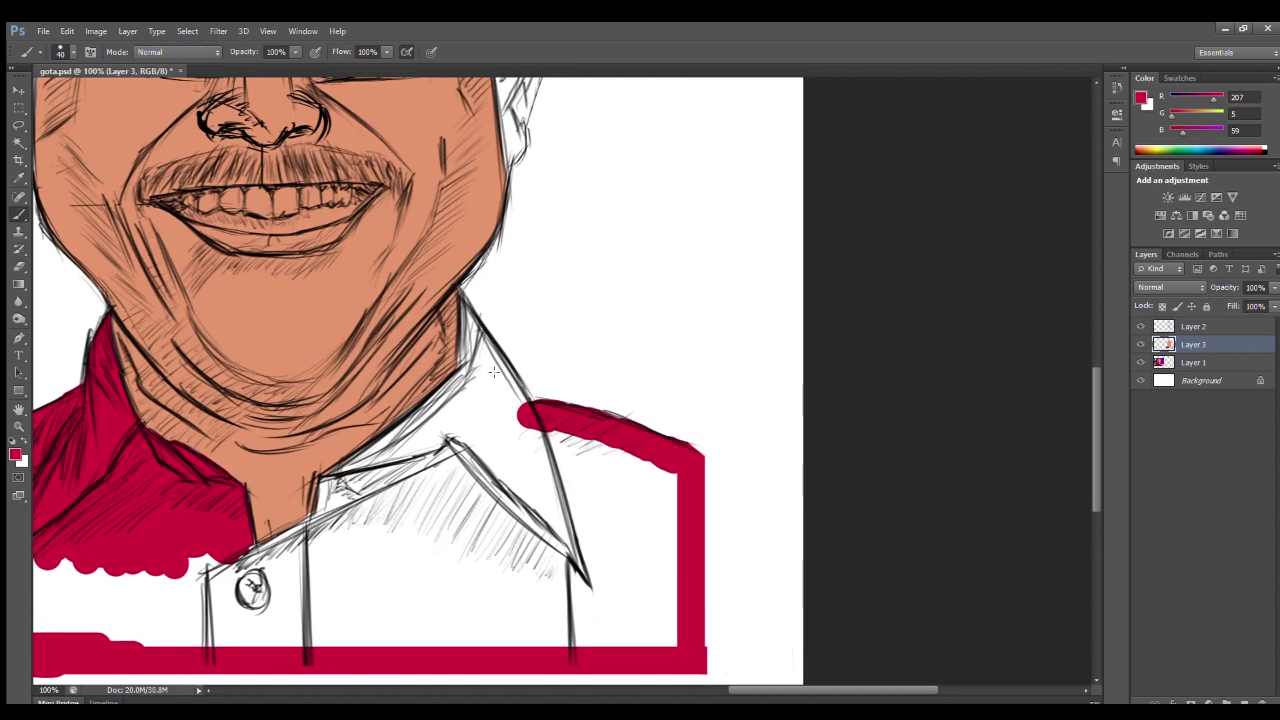
pyautogui.moveTo(470, 500); pyautogui.dragTo(636, 368)
pyautogui.moveTo(130, 470); pyautogui.dragTo(400, 455)
pyautogui.hotkey('ctrl', 'z')
pyautogui.moveTo(140, 470)
pyautogui.mouseDown()
pyautogui.moveTo(235, 485)
pyautogui.moveTo(461, 477)
pyautogui.moveTo(821, 387)
pyautogui.moveTo(642, 297)
pyautogui.moveTo(630, 170)
pyautogui.moveTo(701, 258)
pyautogui.mouseUp()
# Paint red over the white strip at the collar and sample the grey hair colour
pyautogui.press('e')
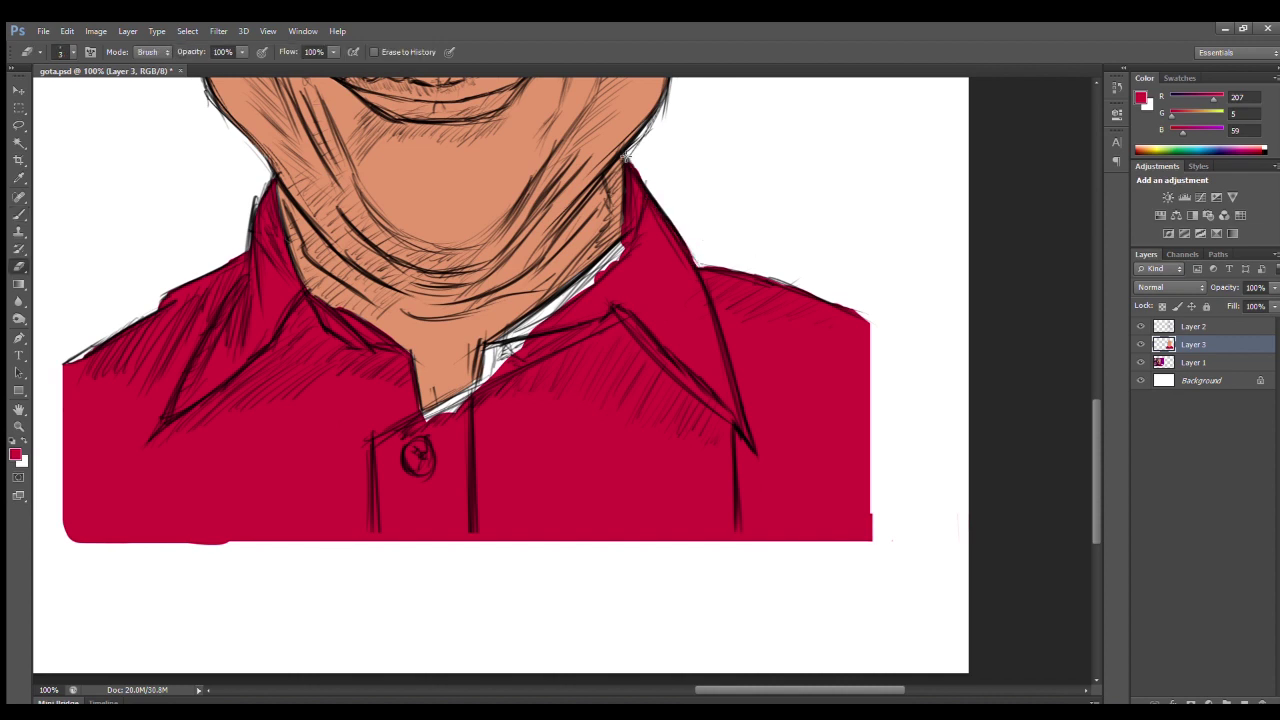
pyautogui.press('b')
pyautogui.moveTo(630, 158)
pyautogui.mouseDown()
pyautogui.moveTo(616, 262)
pyautogui.moveTo(500, 342)
pyautogui.moveTo(452, 402)
pyautogui.moveTo(500, 340)
pyautogui.moveTo(540, 322)
pyautogui.mouseUp()
pyautogui.hotkey('ctrl', '0')
pyautogui.keyDown('alt'); pyautogui.click(181, 229); pyautogui.keyUp('alt')
pyautogui.keyDown('alt'); pyautogui.click(171, 200); pyautogui.keyUp('alt')
# Paint dark grey along the hairline beside the ear and forehead
pyautogui.scroll(5, 455, 340)
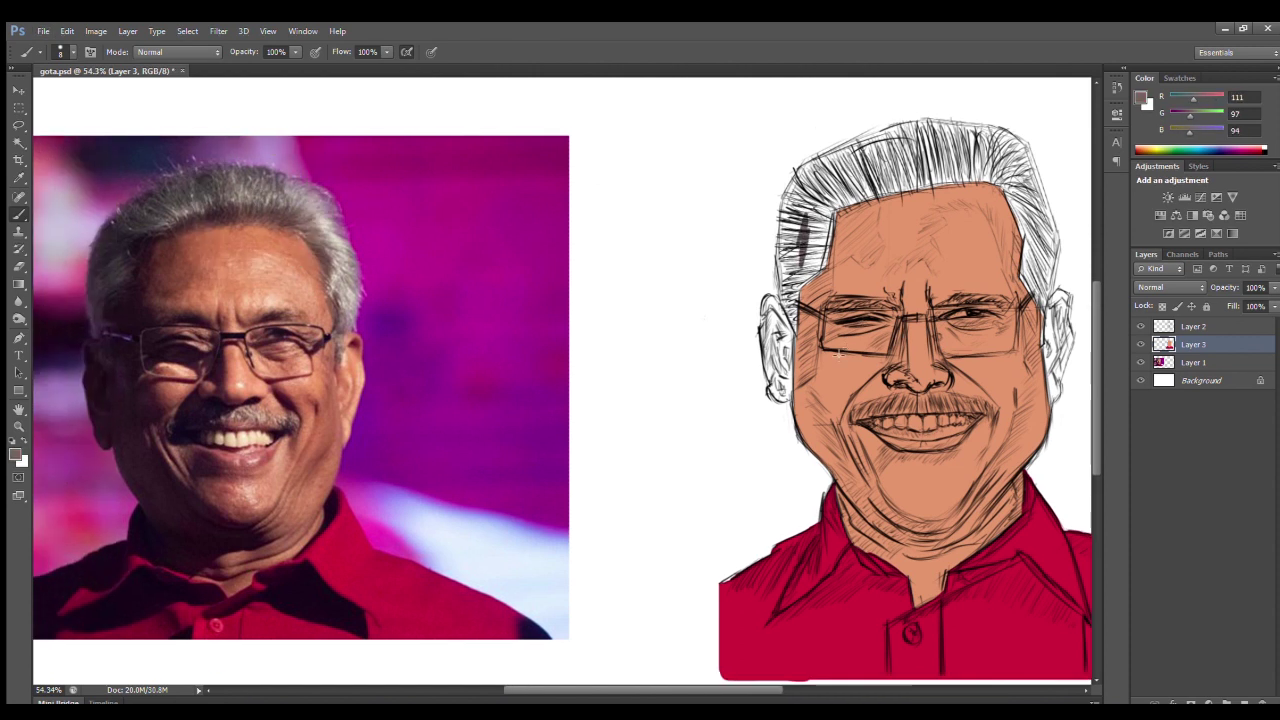
pyautogui.moveTo(769, 391); pyautogui.dragTo(715, 250)
pyautogui.moveTo(710, 180)
pyautogui.mouseDown()
pyautogui.moveTo(745, 330)
pyautogui.moveTo(780, 225)
pyautogui.moveTo(809, 222)
pyautogui.moveTo(850, 182)
pyautogui.mouseUp()
pyautogui.moveTo(785, 265)
pyautogui.mouseDown()
pyautogui.moveTo(535, 450)
pyautogui.moveTo(475, 360)
pyautogui.moveTo(560, 330)
pyautogui.moveTo(615, 330)
pyautogui.moveTo(645, 185)
pyautogui.mouseUp()
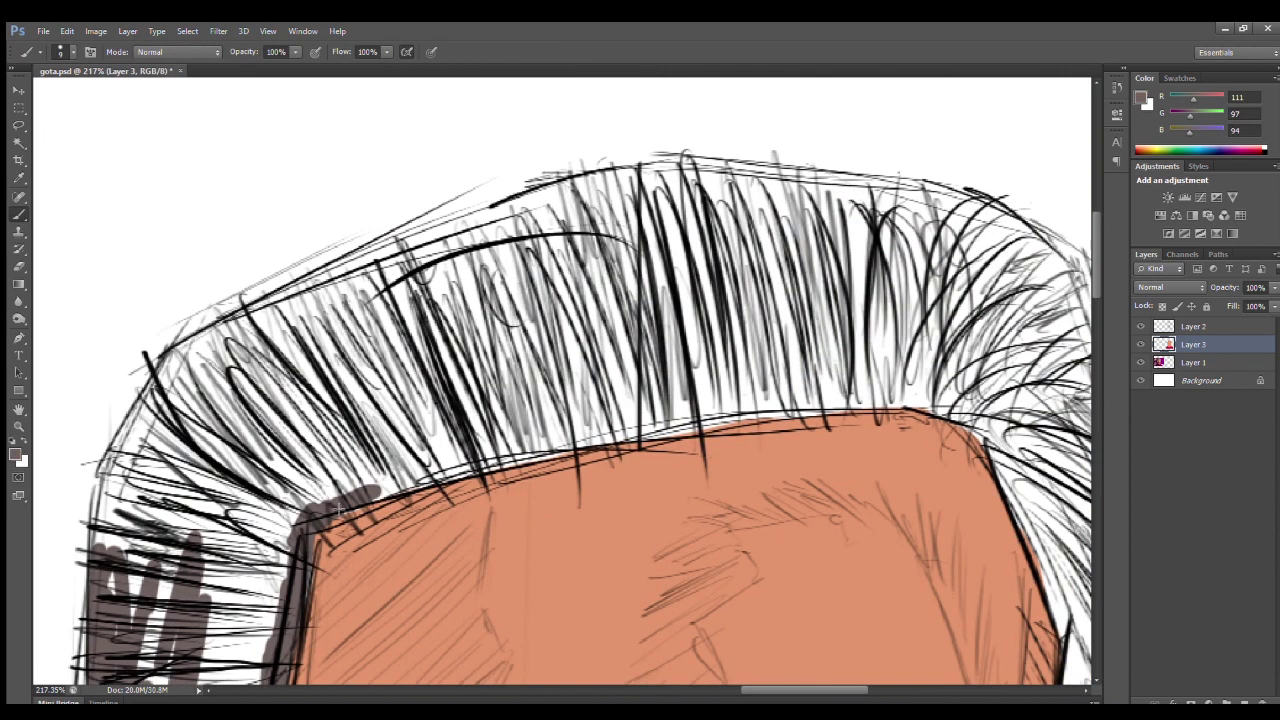
pyautogui.moveTo(335, 510)
pyautogui.mouseDown()
pyautogui.moveTo(467, 461)
pyautogui.moveTo(995, 432)
pyautogui.moveTo(740, 212)
pyautogui.mouseUp()
pyautogui.moveTo(735, 214)
pyautogui.mouseDown()
pyautogui.moveTo(796, 370)
pyautogui.moveTo(716, 260)
pyautogui.mouseUp()
pyautogui.moveTo(716, 325)
pyautogui.mouseDown()
pyautogui.moveTo(790, 550)
pyautogui.moveTo(830, 420)
pyautogui.moveTo(822, 460)
pyautogui.moveTo(810, 230)
pyautogui.mouseUp()
# Paint dark grey along the top edge of the hair and leftward across it
pyautogui.hotkey('ctrl', '0')
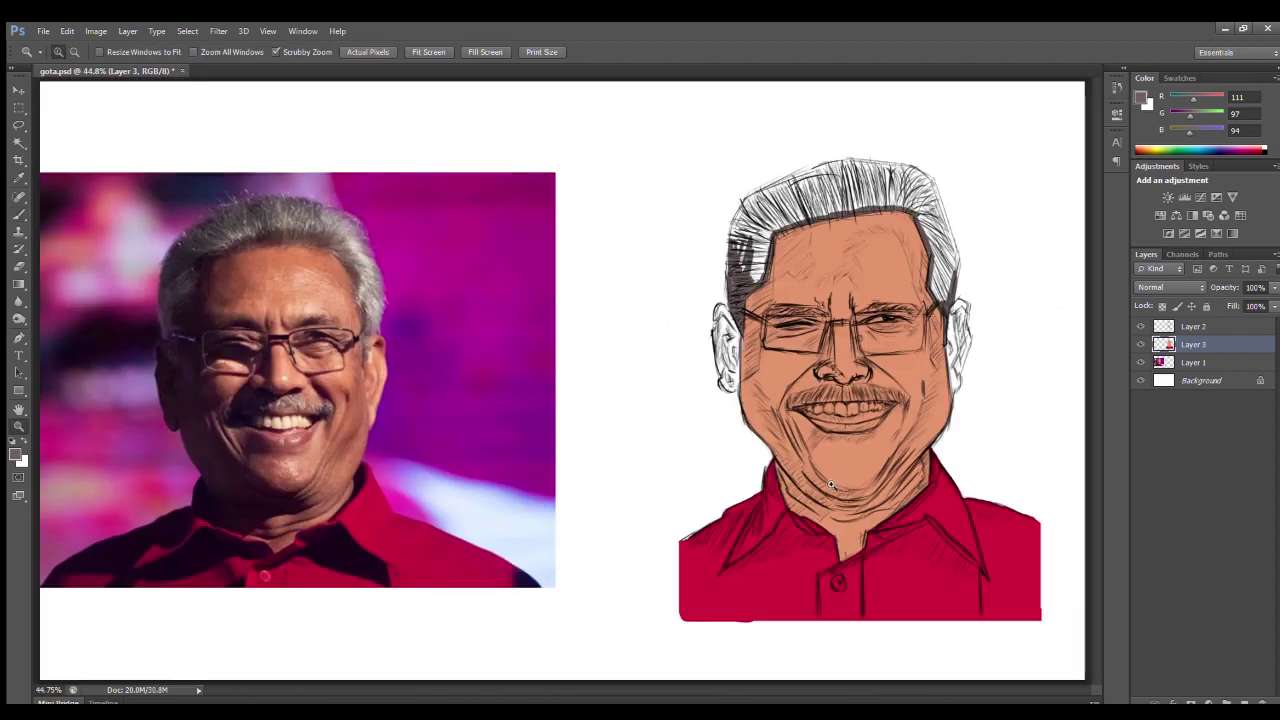
pyautogui.scroll(5, 740, 320)
pyautogui.scroll(2, 763, 355)
pyautogui.scroll(-2, 763, 355)
pyautogui.scroll(3, 965, 250)
pyautogui.moveTo(965, 250); pyautogui.dragTo(715, 550)
pyautogui.scroll(-2, 834, 474)
pyautogui.scroll(2, 834, 474)
pyautogui.moveTo(845, 432); pyautogui.dragTo(795, 530)
pyautogui.moveTo(830, 475)
pyautogui.mouseDown()
pyautogui.moveTo(410, 435)
pyautogui.moveTo(710, 210)
pyautogui.mouseUp()
pyautogui.moveTo(812, 195)
pyautogui.mouseDown()
pyautogui.moveTo(437, 300)
pyautogui.moveTo(150, 480)
pyautogui.moveTo(90, 590)
pyautogui.mouseUp()
# Fill the remaining white hair with dark grey, undoing two stray strokes
pyautogui.scroll(-3, 300, 450)
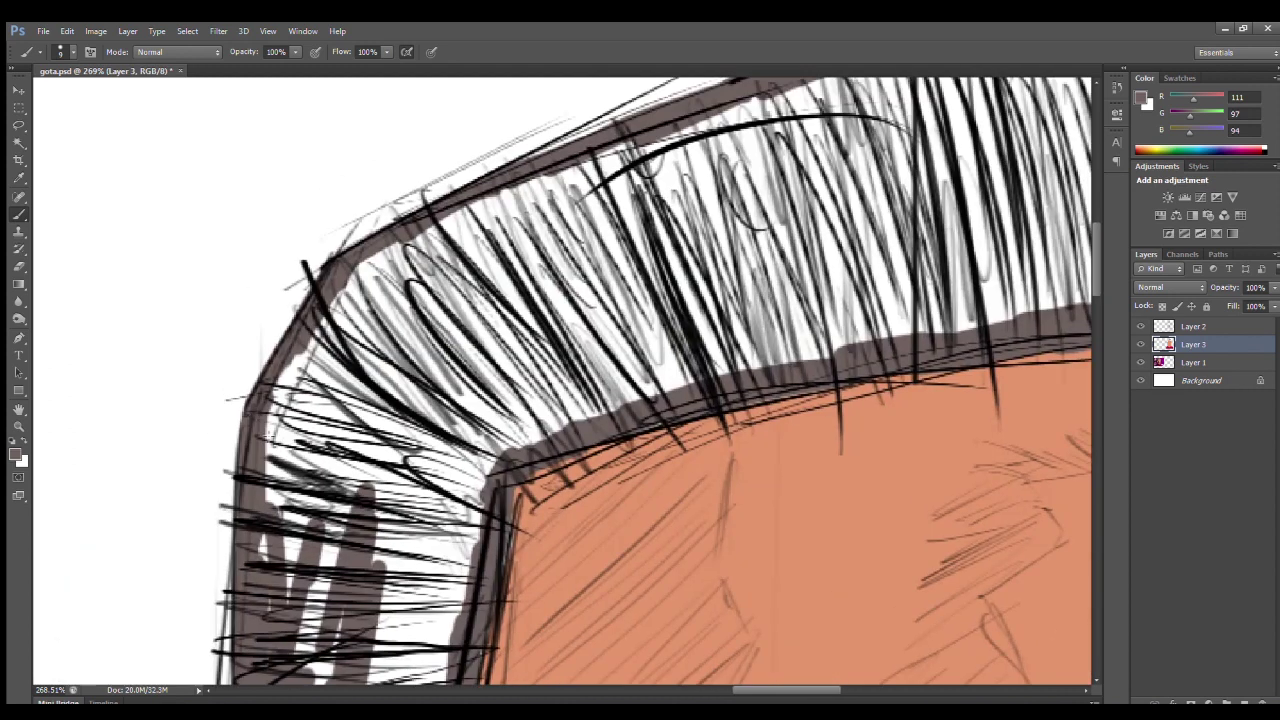
pyautogui.moveTo(500, 370)
pyautogui.mouseDown()
pyautogui.moveTo(553, 444)
pyautogui.moveTo(501, 329)
pyautogui.moveTo(555, 272)
pyautogui.mouseUp()
pyautogui.hotkey('ctrl', 'z')
pyautogui.moveTo(560, 353)
pyautogui.mouseDown()
pyautogui.moveTo(748, 200)
pyautogui.moveTo(1012, 390)
pyautogui.mouseUp()
pyautogui.hotkey('ctrl', 'z')
pyautogui.moveTo(880, 196)
pyautogui.mouseDown()
pyautogui.moveTo(990, 350)
pyautogui.moveTo(1000, 515)
pyautogui.moveTo(937, 284)
pyautogui.moveTo(870, 230)
pyautogui.mouseUp()
pyautogui.moveTo(598, 333); pyautogui.dragTo(780, 212)
pyautogui.moveTo(720, 290); pyautogui.dragTo(880, 258)
pyautogui.scroll(-3, 700, 400)
pyautogui.scroll(3, 660, 300)
# Fill the left ear with the tan skin tone
pyautogui.moveTo(650, 240)
pyautogui.mouseDown()
pyautogui.moveTo(670, 295)
pyautogui.moveTo(670, 380)
pyautogui.mouseUp()
pyautogui.moveTo(645, 165)
pyautogui.mouseDown()
pyautogui.moveTo(710, 280)
pyautogui.moveTo(685, 380)
pyautogui.mouseUp()
pyautogui.moveTo(655, 375); pyautogui.dragTo(690, 416)
pyautogui.moveTo(670, 350); pyautogui.dragTo(700, 430)
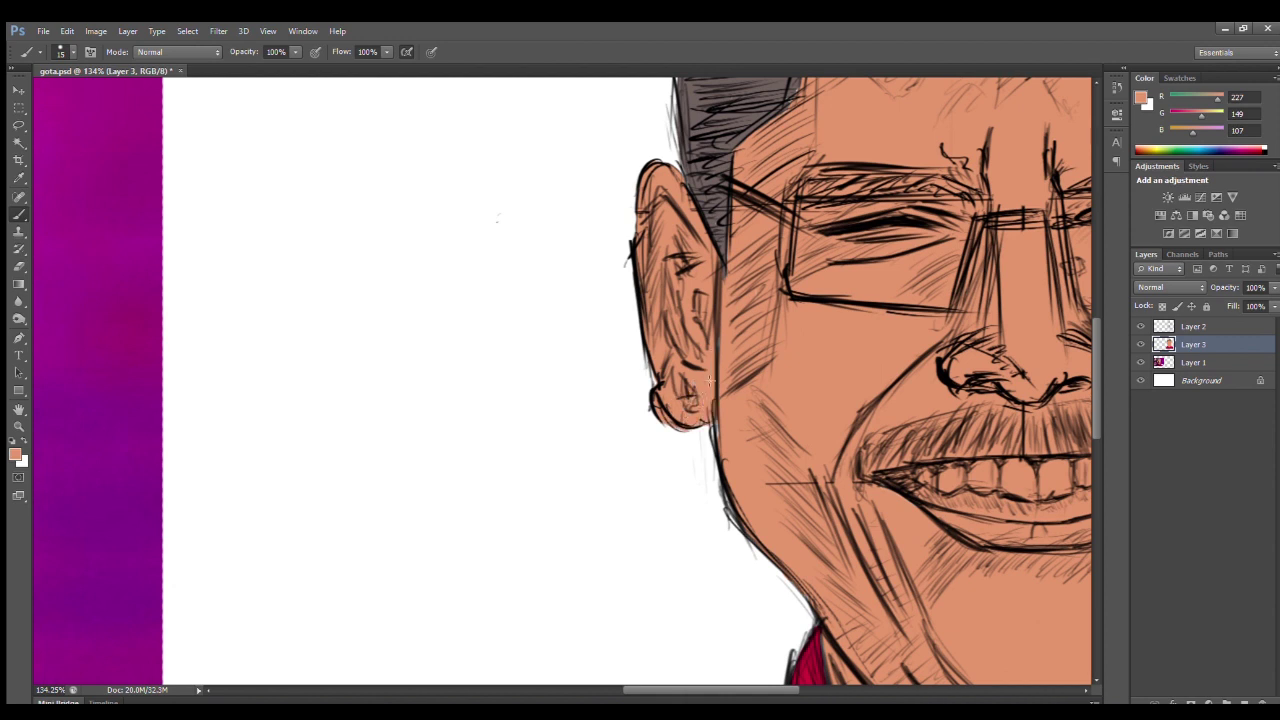
# Fill the right ear with skin tone and add dark strokes along the jaw
pyautogui.moveTo(700, 300); pyautogui.dragTo(245, 385)
pyautogui.moveTo(910, 275); pyautogui.dragTo(898, 340)
pyautogui.moveTo(940, 240)
pyautogui.mouseDown()
pyautogui.moveTo(900, 285)
pyautogui.moveTo(950, 320)
pyautogui.moveTo(905, 305)
pyautogui.moveTo(905, 345)
pyautogui.moveTo(946, 318)
pyautogui.moveTo(905, 480)
pyautogui.mouseUp()
pyautogui.moveTo(915, 420); pyautogui.dragTo(910, 545)
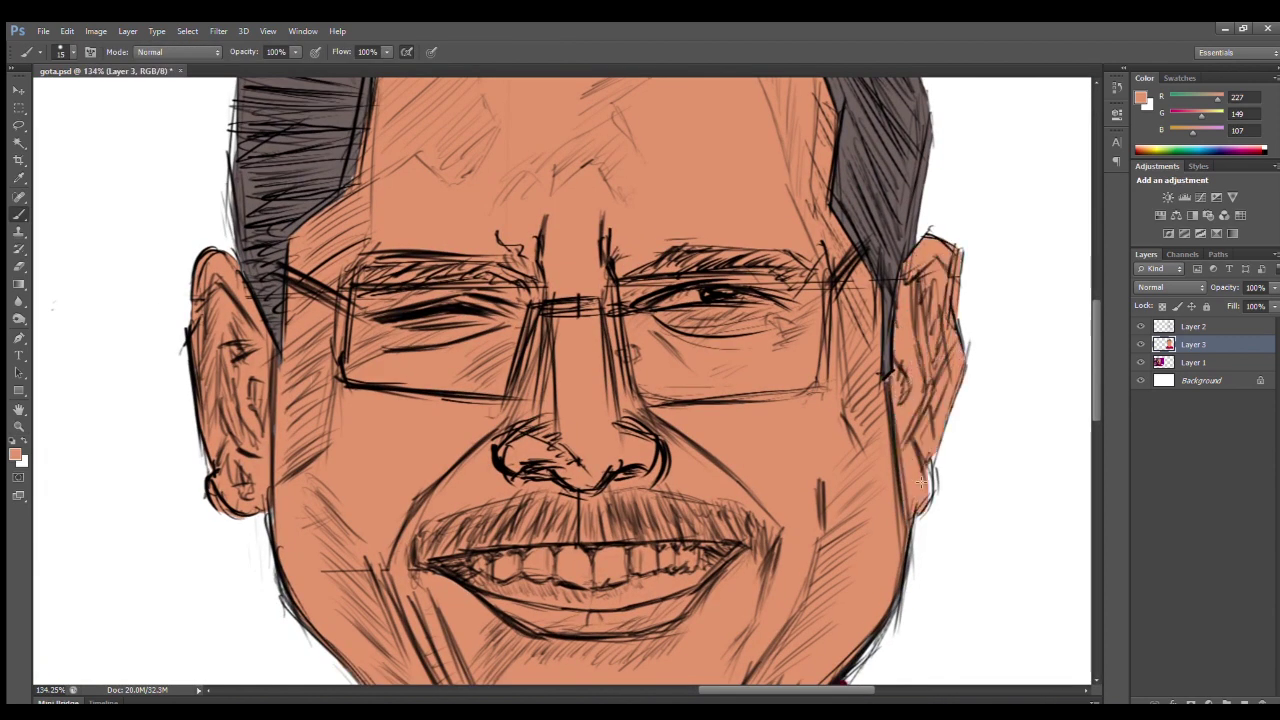
pyautogui.moveTo(935, 450); pyautogui.dragTo(920, 505)
pyautogui.hotkey('ctrl', '0')
# Set the view to 50%, test two skin-tone strokes beside the head, and undo them
pyautogui.press('z')
pyautogui.moveTo(783, 428); pyautogui.dragTo(796, 373)
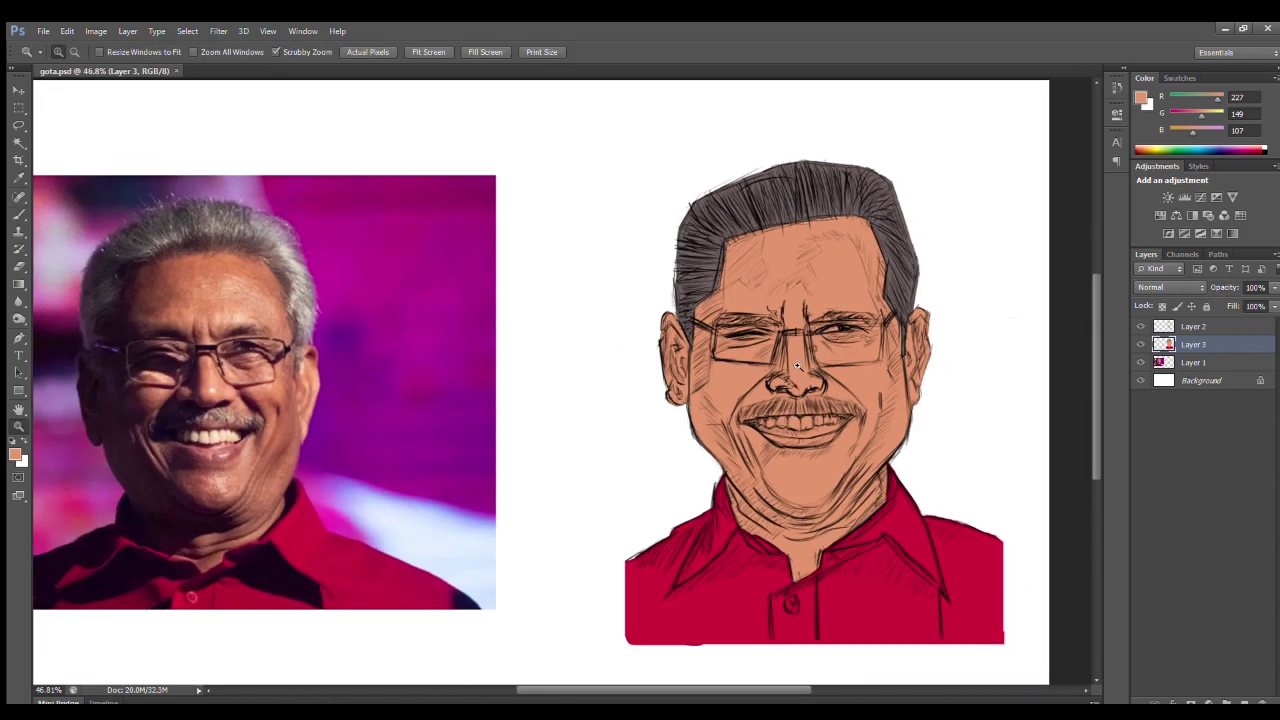
pyautogui.hotkey('ctrl', '+')
pyautogui.press('b')
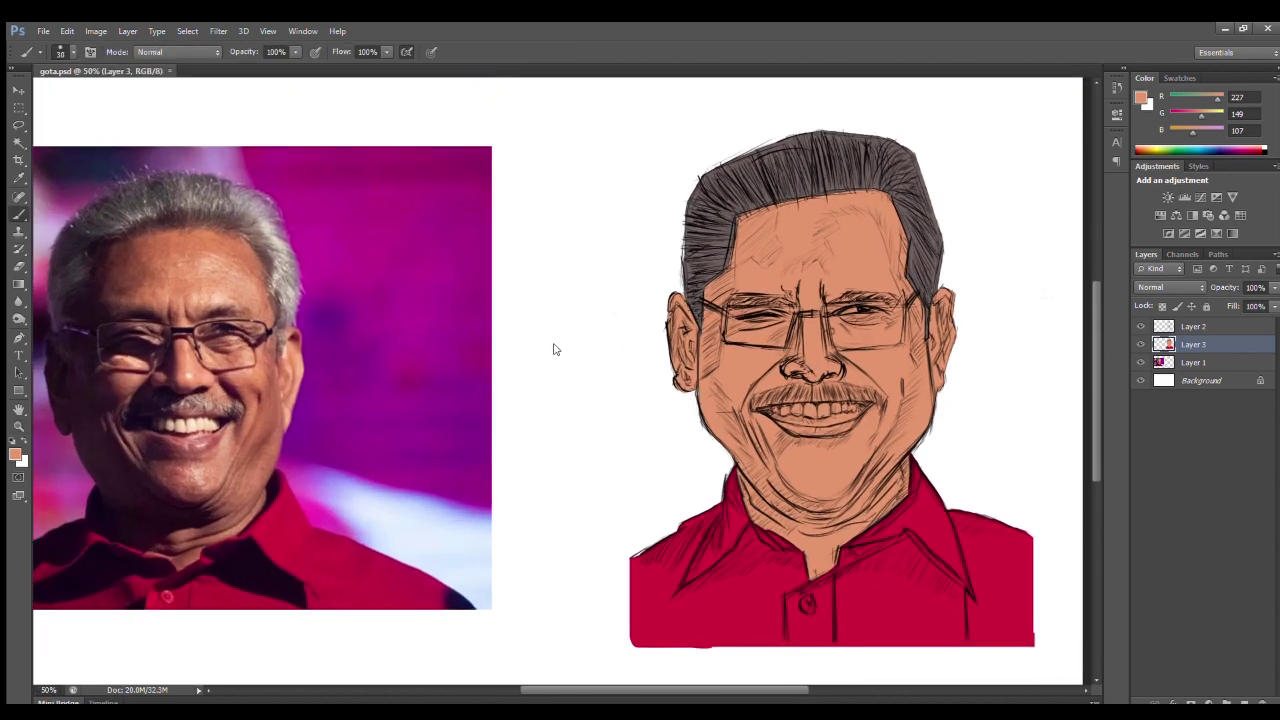
pyautogui.moveTo(566, 350); pyautogui.dragTo(695, 108)
pyautogui.moveTo(663, 171); pyautogui.dragTo(549, 614)
pyautogui.hotkey('ctrl', 'alt', 'z')
pyautogui.hotkey('ctrl', 'alt', 'z')
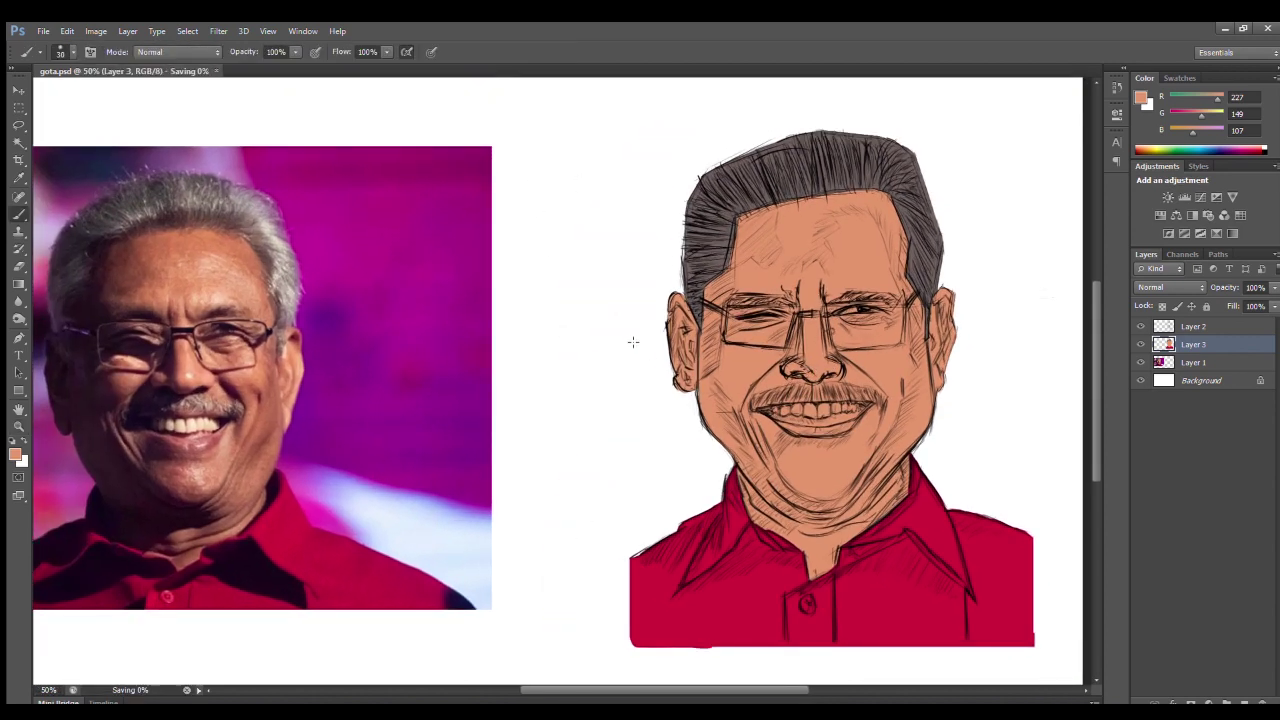
pyautogui.moveTo(600, 531); pyautogui.dragTo(652, 503)
# Lighten the forehead, temples, cheeks and right jaw with a sampled lighter skin tone
pyautogui.keyDown('alt'); pyautogui.click(215, 225); pyautogui.keyUp('alt')
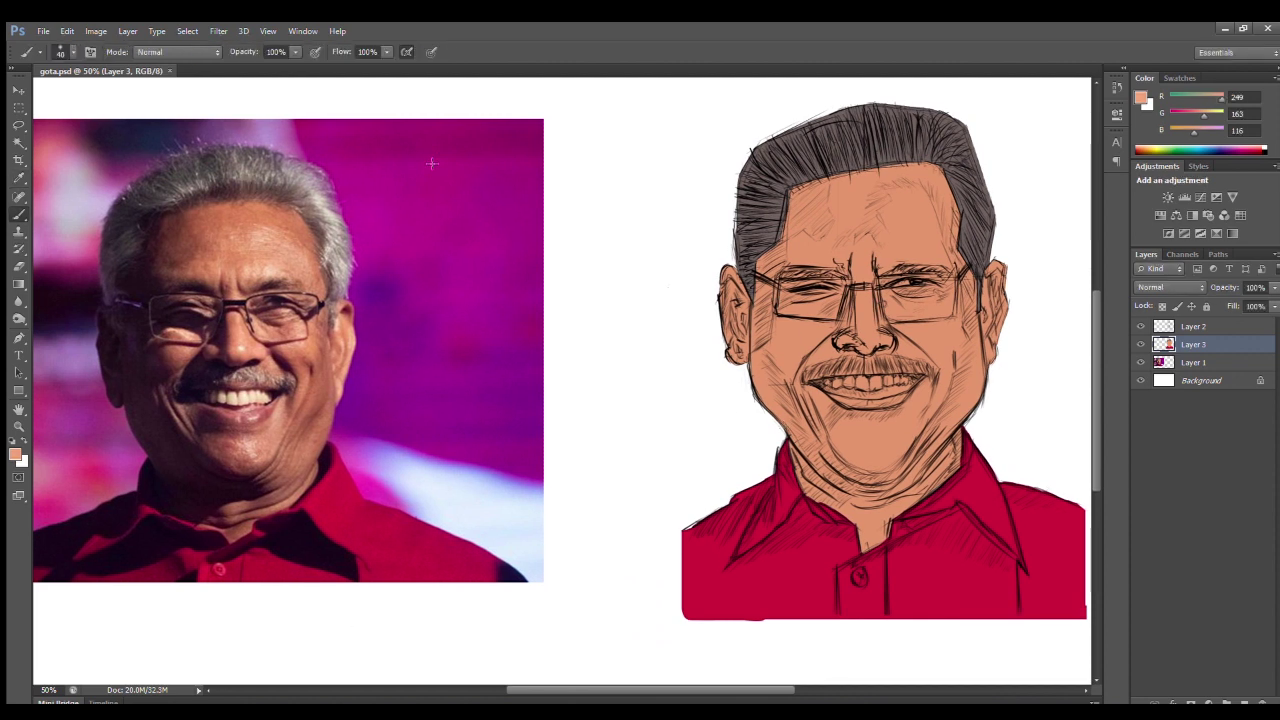
pyautogui.keyDown('alt'); pyautogui.click(914, 236); pyautogui.keyUp('alt')
pyautogui.moveTo(894, 221); pyautogui.dragTo(930, 260)
pyautogui.moveTo(840, 255); pyautogui.dragTo(850, 190)
pyautogui.moveTo(795, 255); pyautogui.dragTo(830, 250)
pyautogui.moveTo(890, 315)
pyautogui.mouseDown()
pyautogui.moveTo(938, 316)
pyautogui.moveTo(808, 316)
pyautogui.moveTo(820, 316)
pyautogui.moveTo(874, 455)
pyautogui.moveTo(933, 357)
pyautogui.mouseUp()
pyautogui.moveTo(964, 407); pyautogui.dragTo(970, 375)
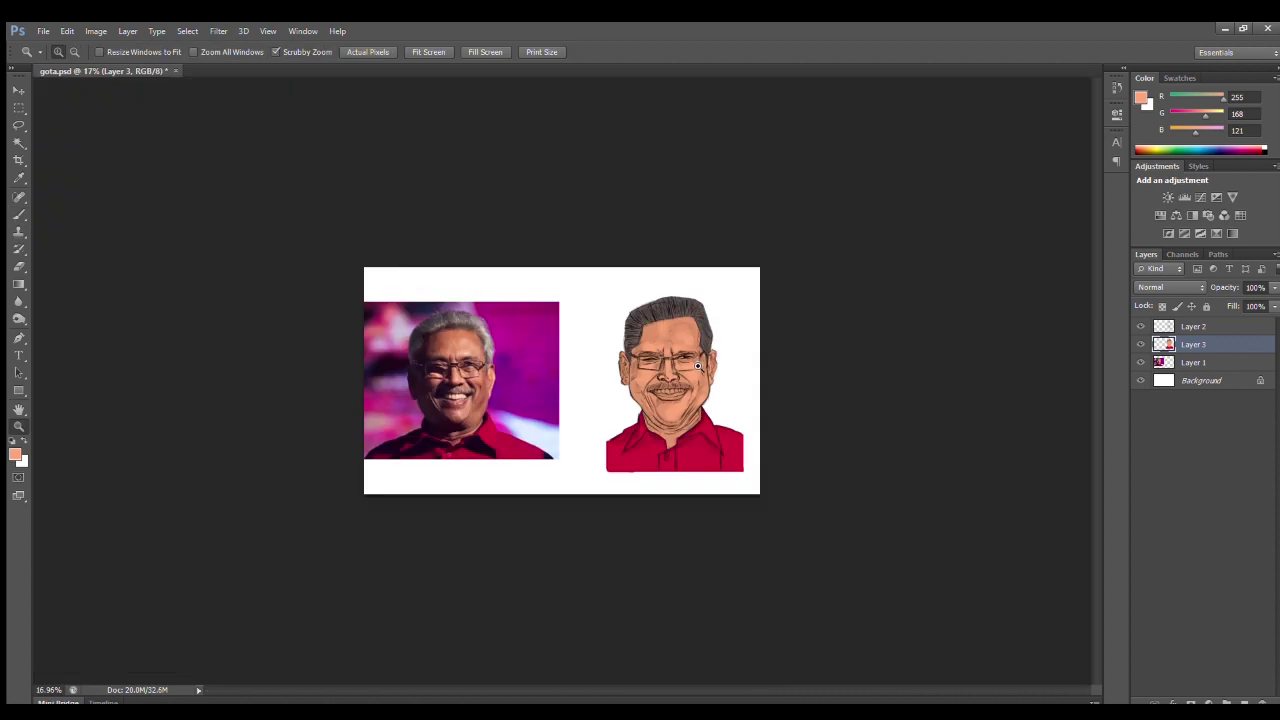
# Shade the eye crease, brow, forehead, left face edge, cheek, jaw and chin with a smaller brush
pyautogui.moveTo(990, 355); pyautogui.dragTo(2, 420)
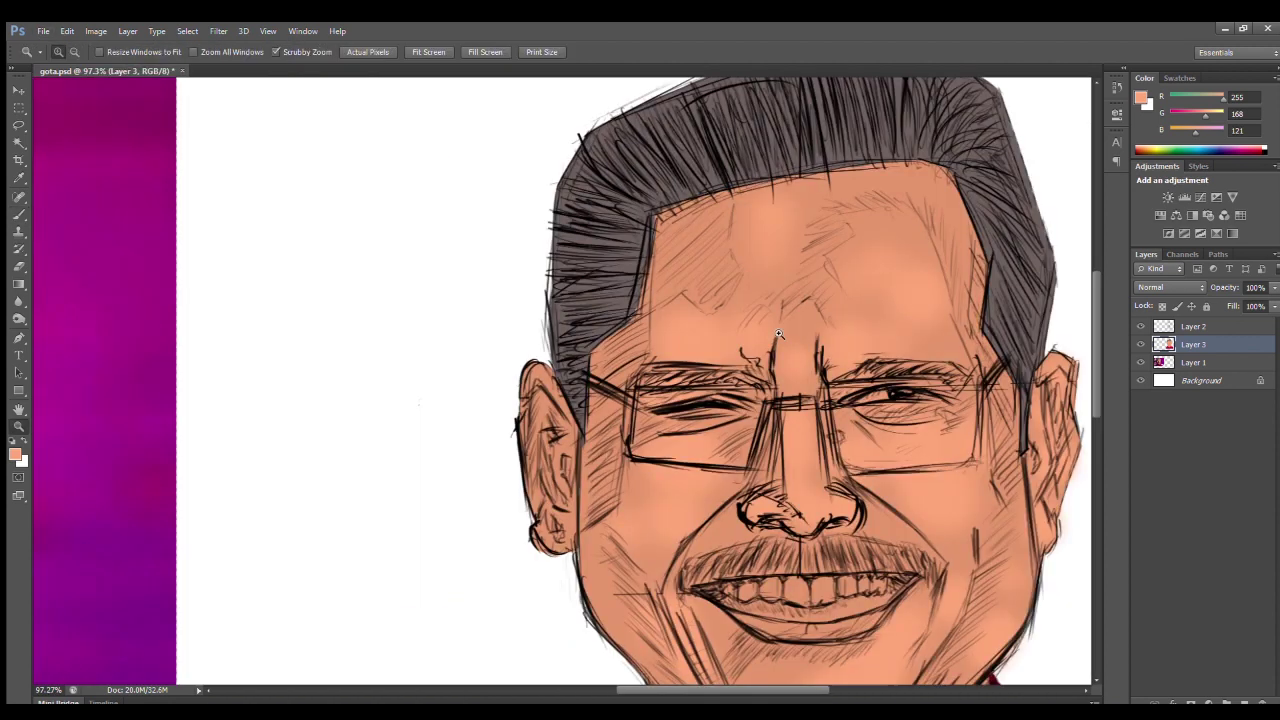
pyautogui.moveTo(449, 166); pyautogui.dragTo(380, 166)
pyautogui.moveTo(888, 317); pyautogui.dragTo(1010, 333)
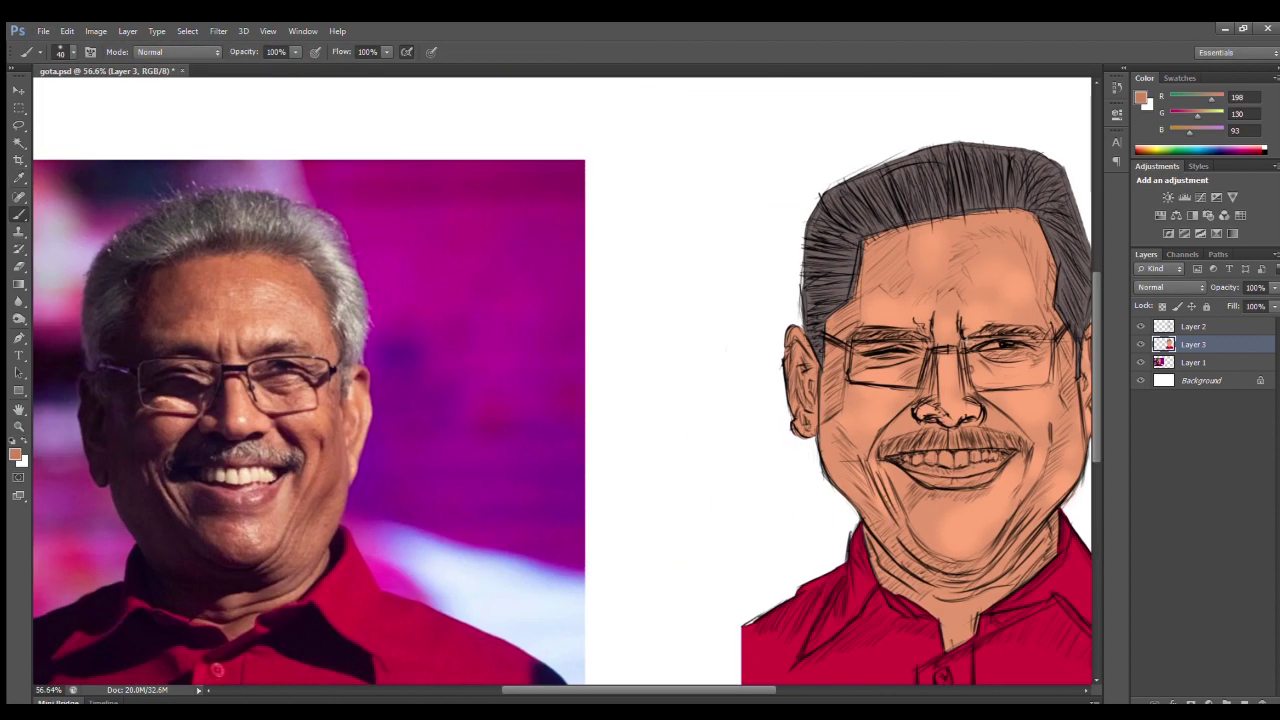
pyautogui.press('[')
pyautogui.press('[')
pyautogui.press('[')
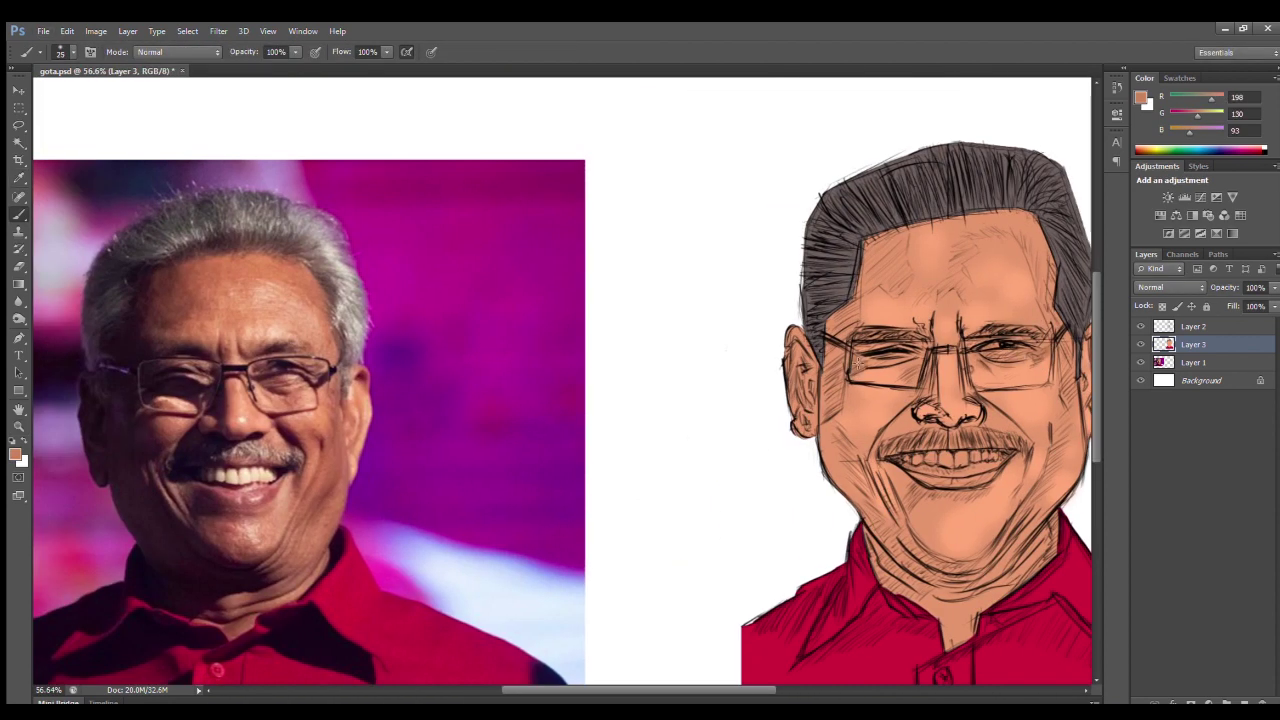
pyautogui.moveTo(906, 357); pyautogui.dragTo(862, 352)
pyautogui.moveTo(932, 312); pyautogui.dragTo(1045, 384)
pyautogui.moveTo(908, 236)
pyautogui.mouseDown()
pyautogui.moveTo(866, 262)
pyautogui.moveTo(823, 410)
pyautogui.mouseUp()
pyautogui.moveTo(848, 336); pyautogui.dragTo(824, 416)
pyautogui.moveTo(798, 328); pyautogui.dragTo(818, 412)
pyautogui.moveTo(816, 360)
pyautogui.mouseDown()
pyautogui.moveTo(812, 428)
pyautogui.moveTo(860, 500)
pyautogui.moveTo(890, 590)
pyautogui.mouseUp()
pyautogui.moveTo(870, 478)
pyautogui.mouseDown()
pyautogui.moveTo(893, 588)
pyautogui.moveTo(952, 545)
pyautogui.moveTo(908, 558)
pyautogui.mouseUp()
# Shade the chin, neck, nostrils, upper mustache, lip crease, right cheek, forehead and right ear edge
pyautogui.press('[')
pyautogui.moveTo(1005, 522); pyautogui.dragTo(990, 572)
pyautogui.moveTo(862, 413)
pyautogui.mouseDown()
pyautogui.moveTo(840, 442)
pyautogui.moveTo(892, 440)
pyautogui.mouseUp()
pyautogui.moveTo(918, 424); pyautogui.dragTo(934, 436)
pyautogui.moveTo(840, 440); pyautogui.dragTo(880, 448)
pyautogui.moveTo(863, 514); pyautogui.dragTo(950, 488)
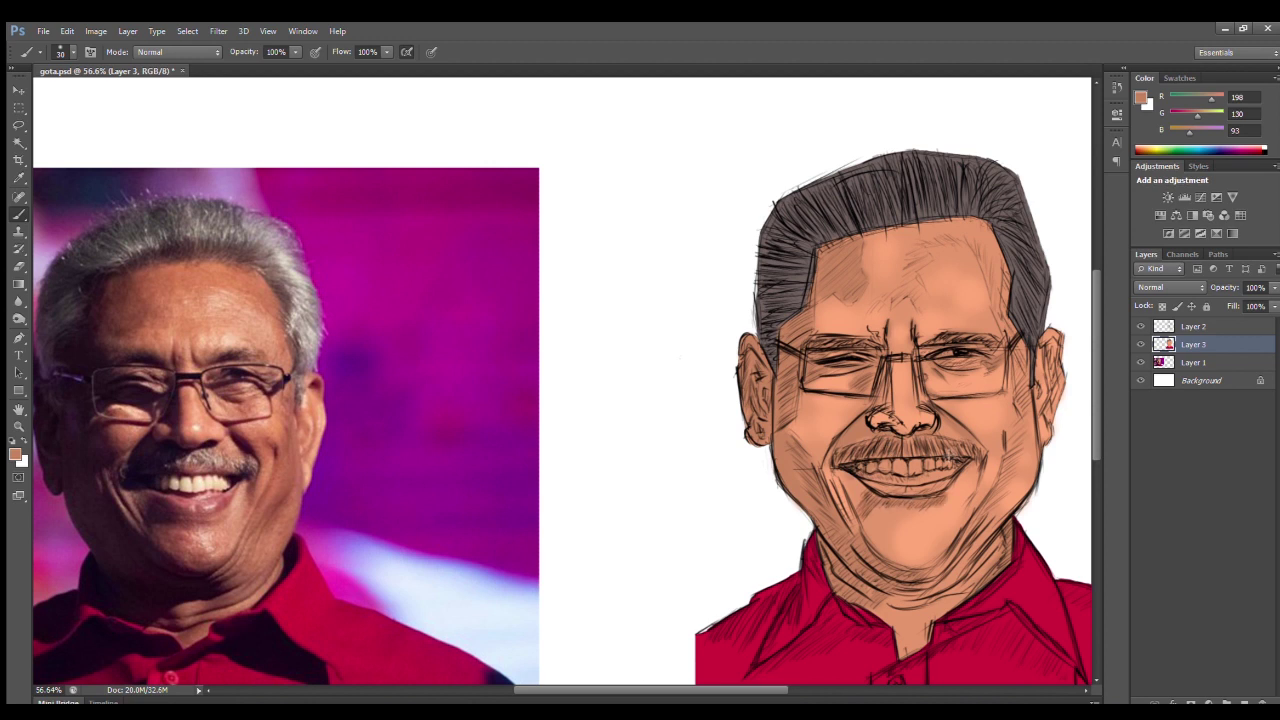
pyautogui.press(']')
pyautogui.moveTo(1004, 430); pyautogui.dragTo(1007, 450)
pyautogui.moveTo(893, 299)
pyautogui.mouseDown()
pyautogui.moveTo(920, 240)
pyautogui.moveTo(992, 298)
pyautogui.mouseUp()
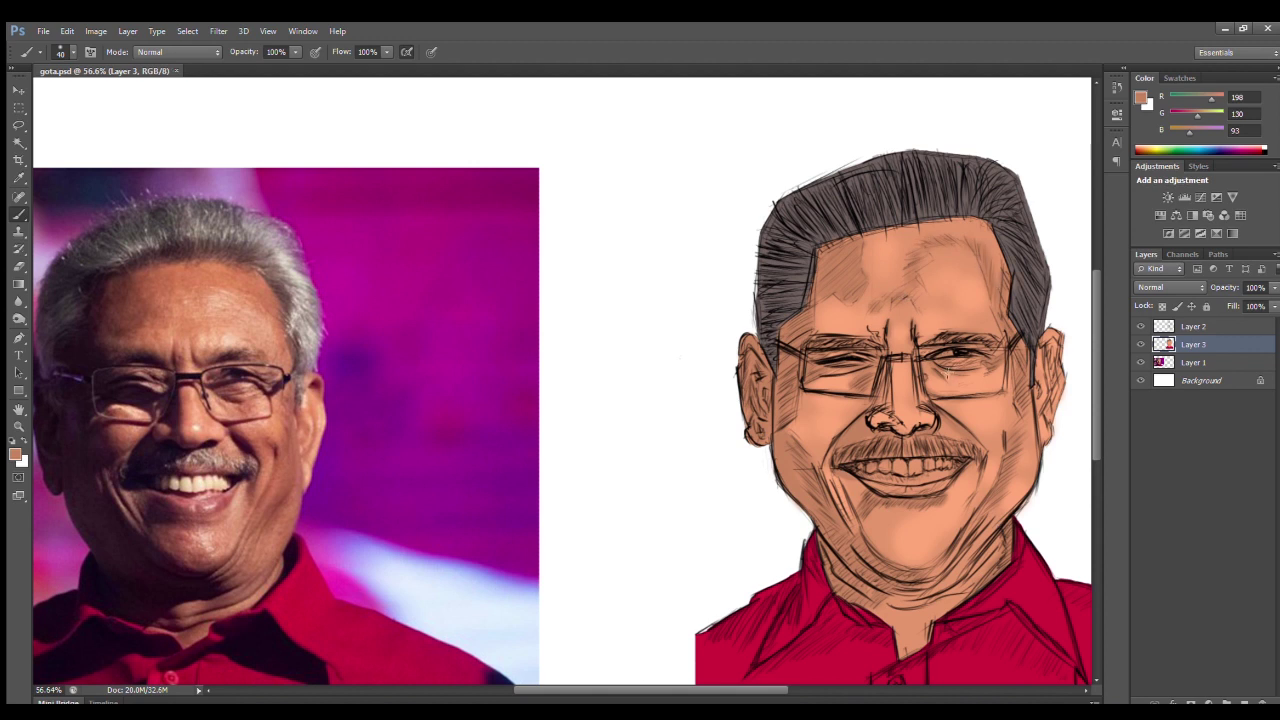
pyautogui.press('[')
pyautogui.press('[')
pyautogui.press('[')
pyautogui.moveTo(1048, 354); pyautogui.dragTo(1040, 423)
# Darken the cheeks, right jaw and neck with a sampled darker skin tone, and save the file
pyautogui.moveTo(850, 385); pyautogui.dragTo(821, 385)
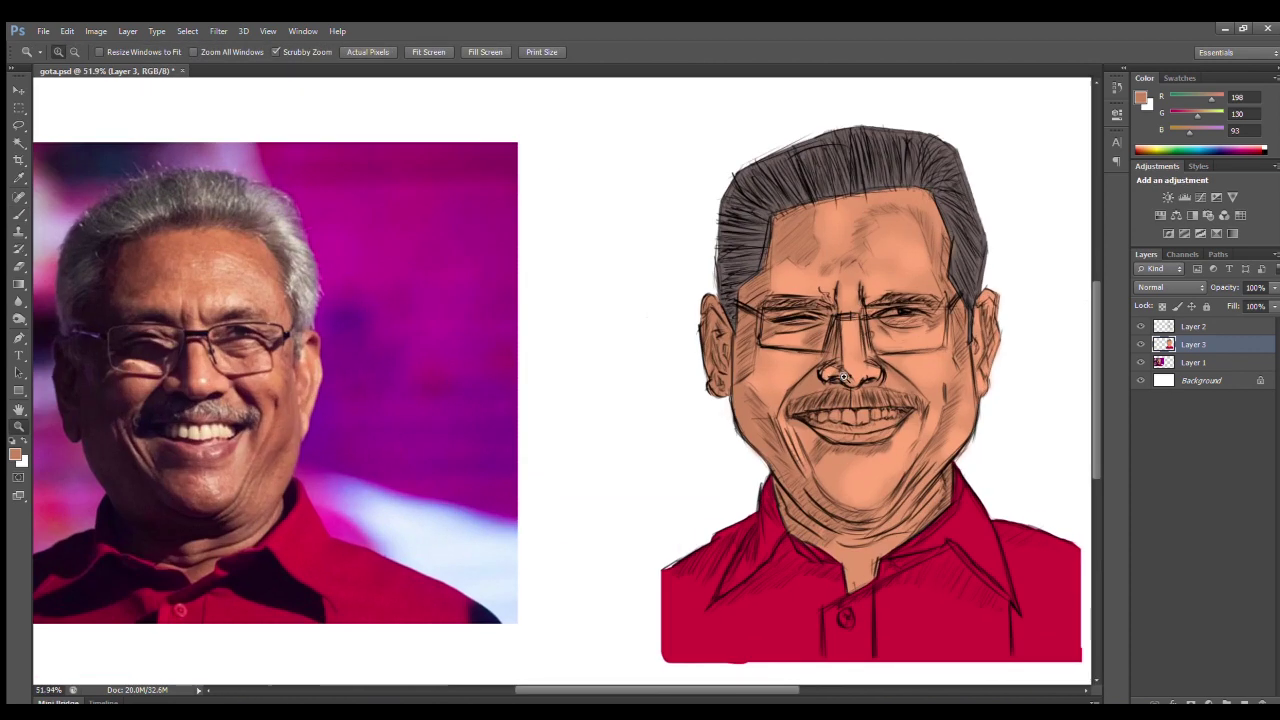
pyautogui.keyDown('alt'); pyautogui.click(752, 342); pyautogui.keyUp('alt')
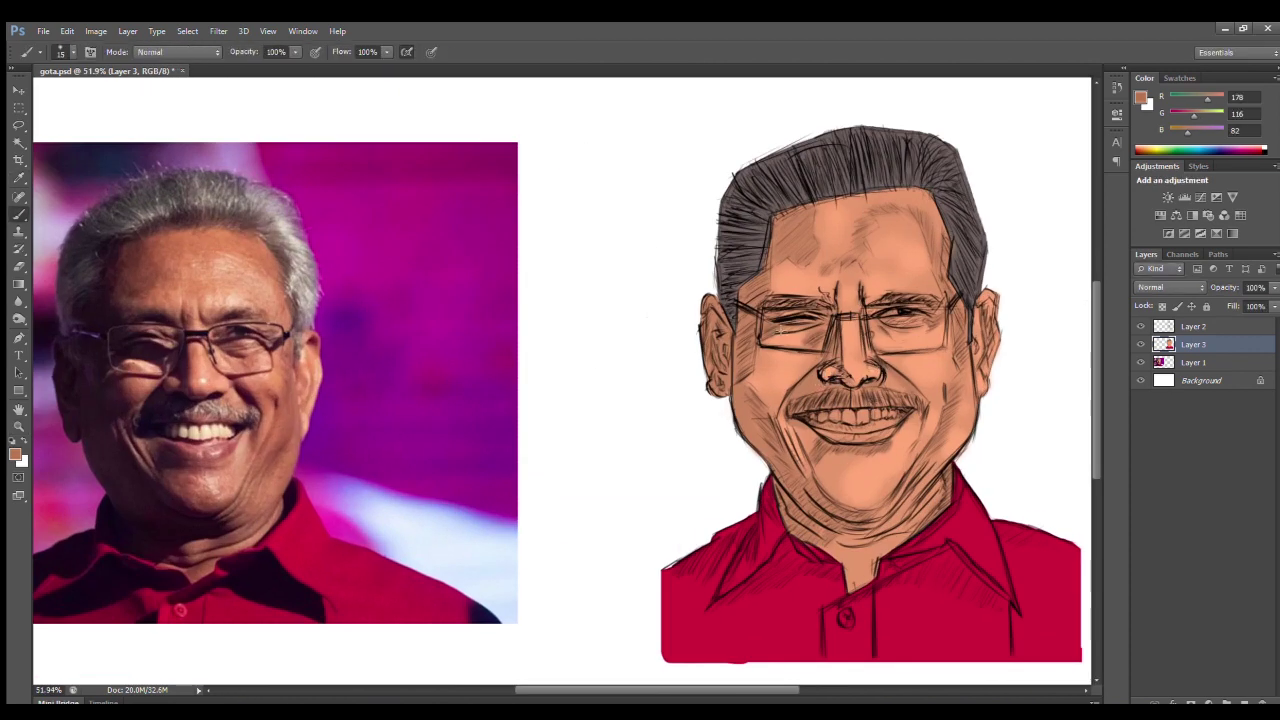
pyautogui.moveTo(760, 314); pyautogui.dragTo(772, 328)
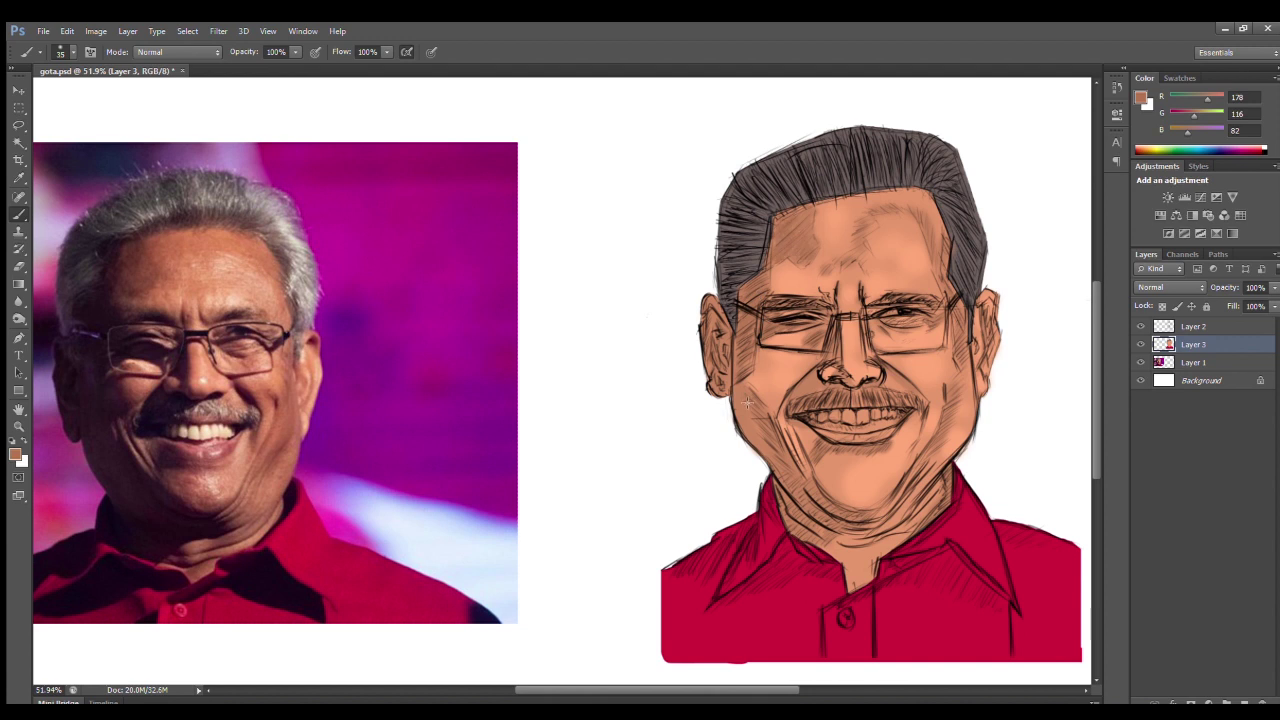
pyautogui.press('[')
pyautogui.press('[')
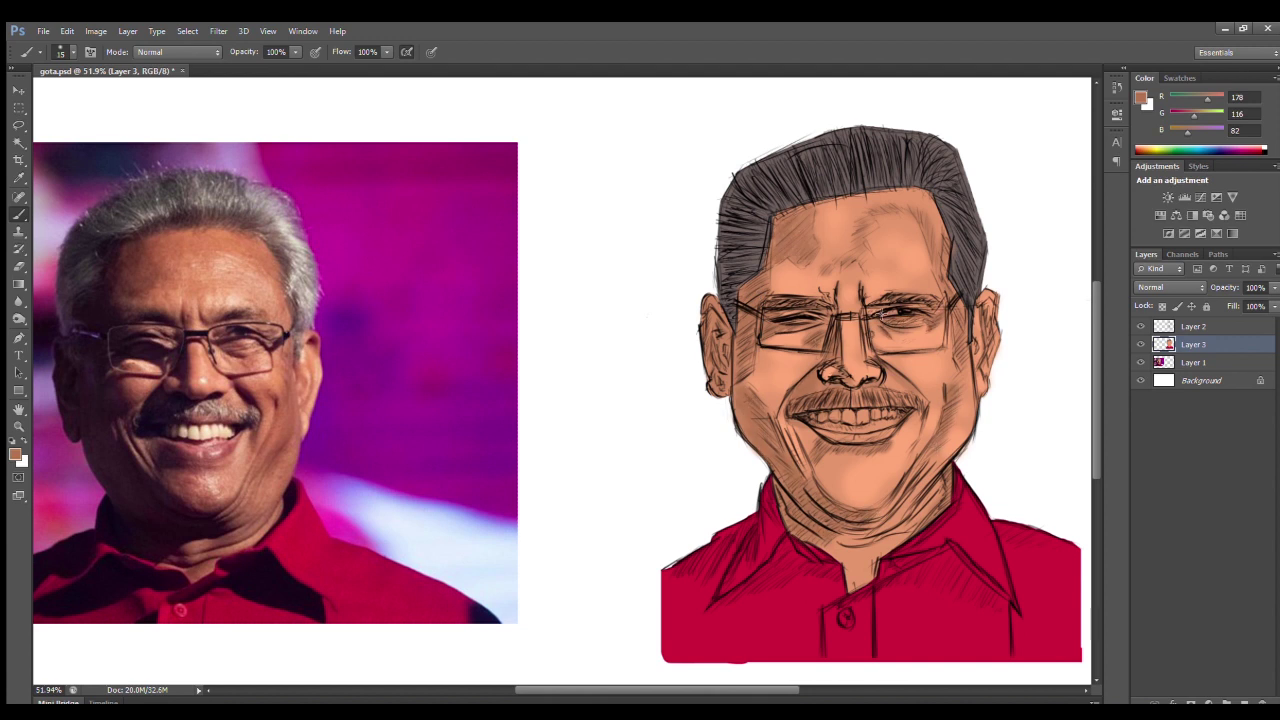
pyautogui.moveTo(922, 465); pyautogui.dragTo(930, 498)
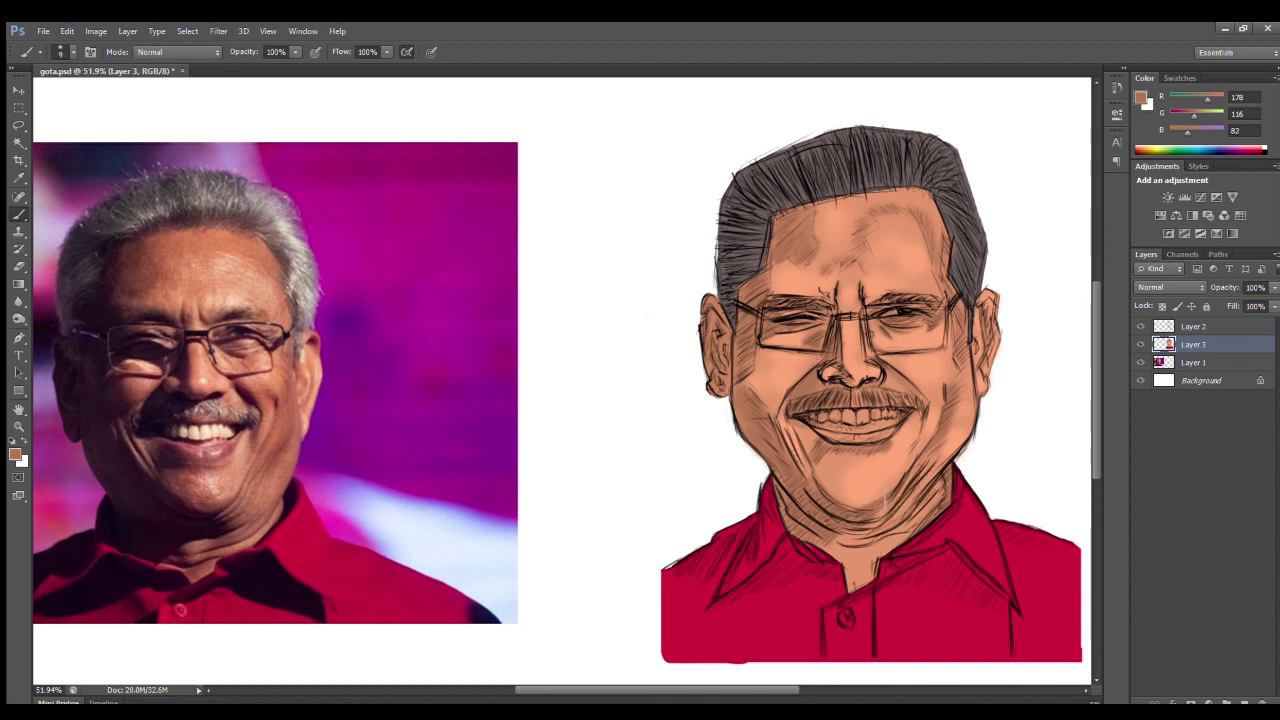
pyautogui.moveTo(760, 390); pyautogui.dragTo(762, 392)
pyautogui.press(']')
pyautogui.press(']')
pyautogui.press(']')
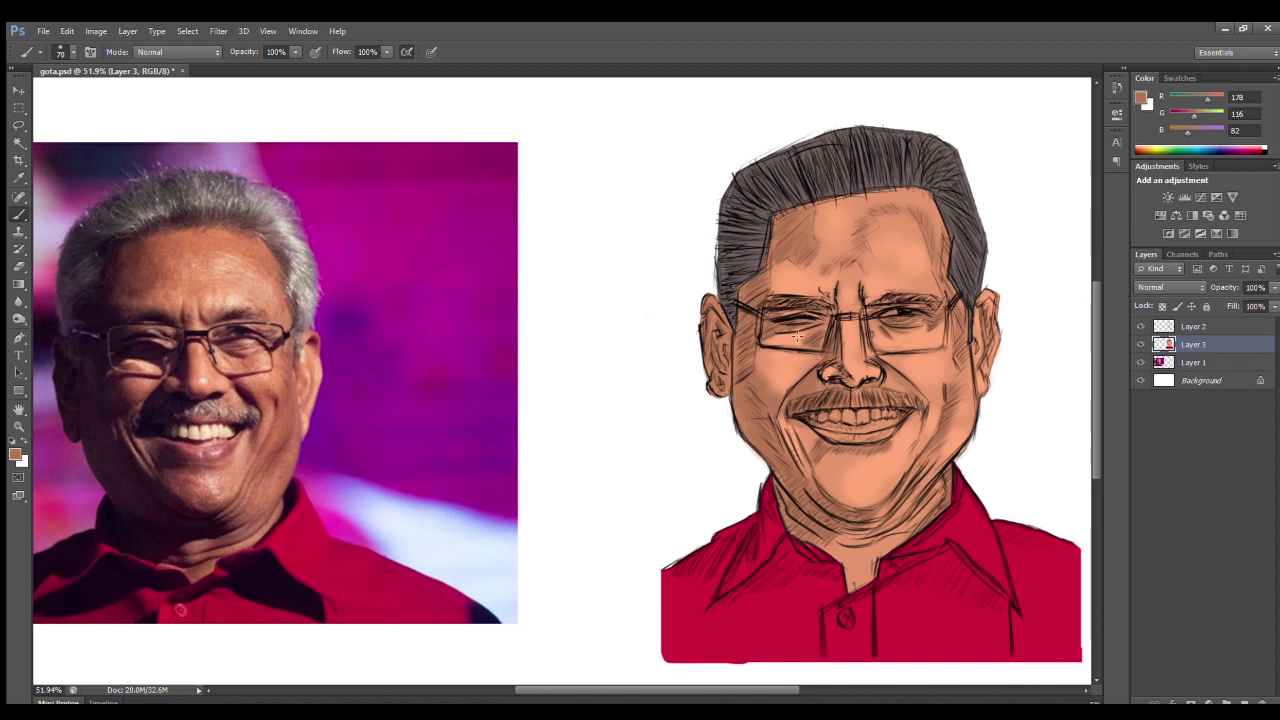
pyautogui.hotkey('ctrl', 's')
# Add light grey-pink highlights to the mustache and the left, top and right of the hair
pyautogui.press('[')
pyautogui.press('[')
pyautogui.keyDown('alt'); pyautogui.click(878, 548); pyautogui.keyUp('alt')
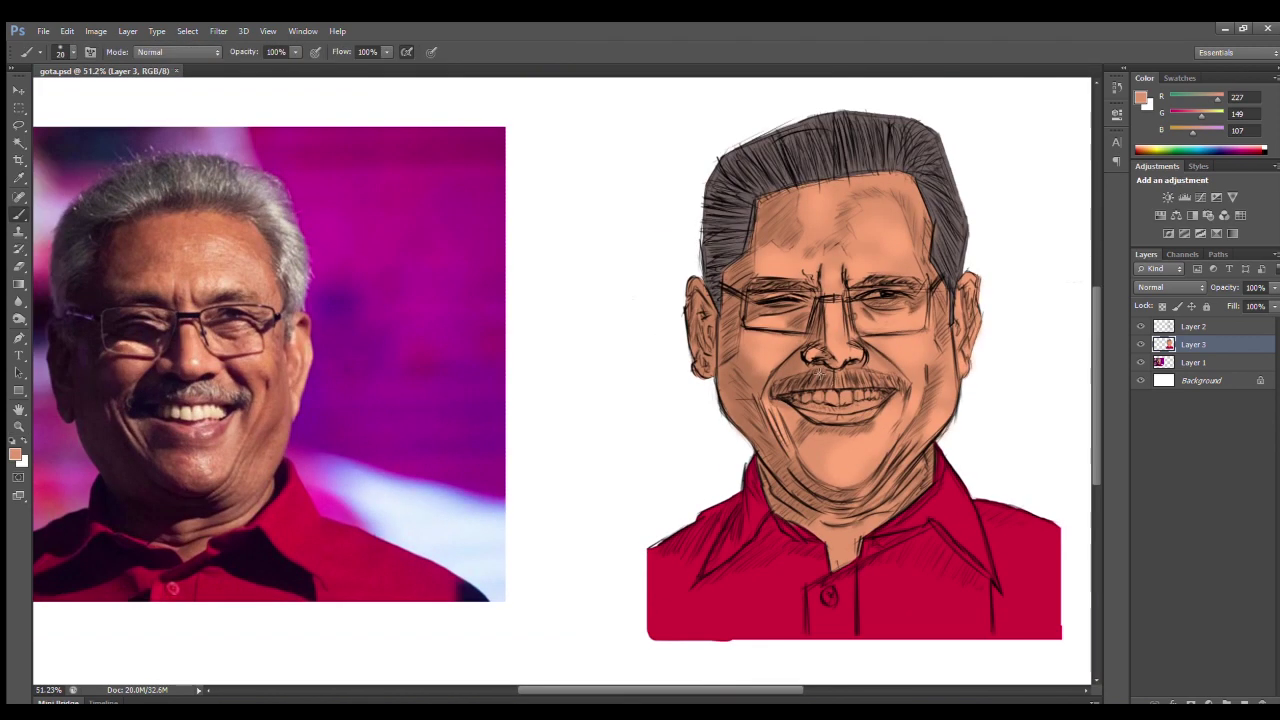
pyautogui.press('[')
pyautogui.press('[')
pyautogui.keyDown('alt'); pyautogui.click(806, 381); pyautogui.keyUp('alt')
pyautogui.moveTo(838, 377); pyautogui.dragTo(903, 390)
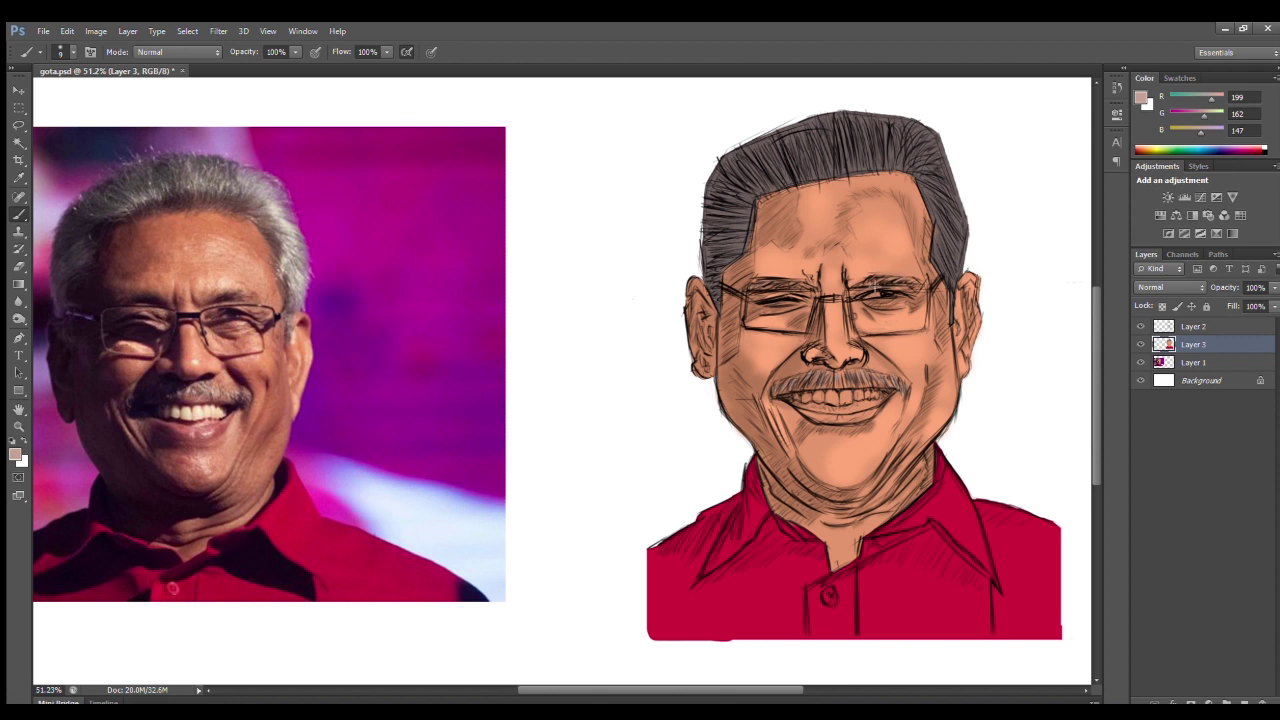
pyautogui.moveTo(775, 148)
pyautogui.mouseDown()
pyautogui.moveTo(706, 208)
pyautogui.moveTo(708, 248)
pyautogui.moveTo(742, 185)
pyautogui.moveTo(810, 150)
pyautogui.moveTo(905, 138)
pyautogui.mouseUp()
pyautogui.press('z')
pyautogui.moveTo(850, 298)
pyautogui.mouseDown()
pyautogui.moveTo(738, 298)
pyautogui.moveTo(850, 298)
pyautogui.mouseUp()
pyautogui.moveTo(902, 208); pyautogui.dragTo(908, 330)
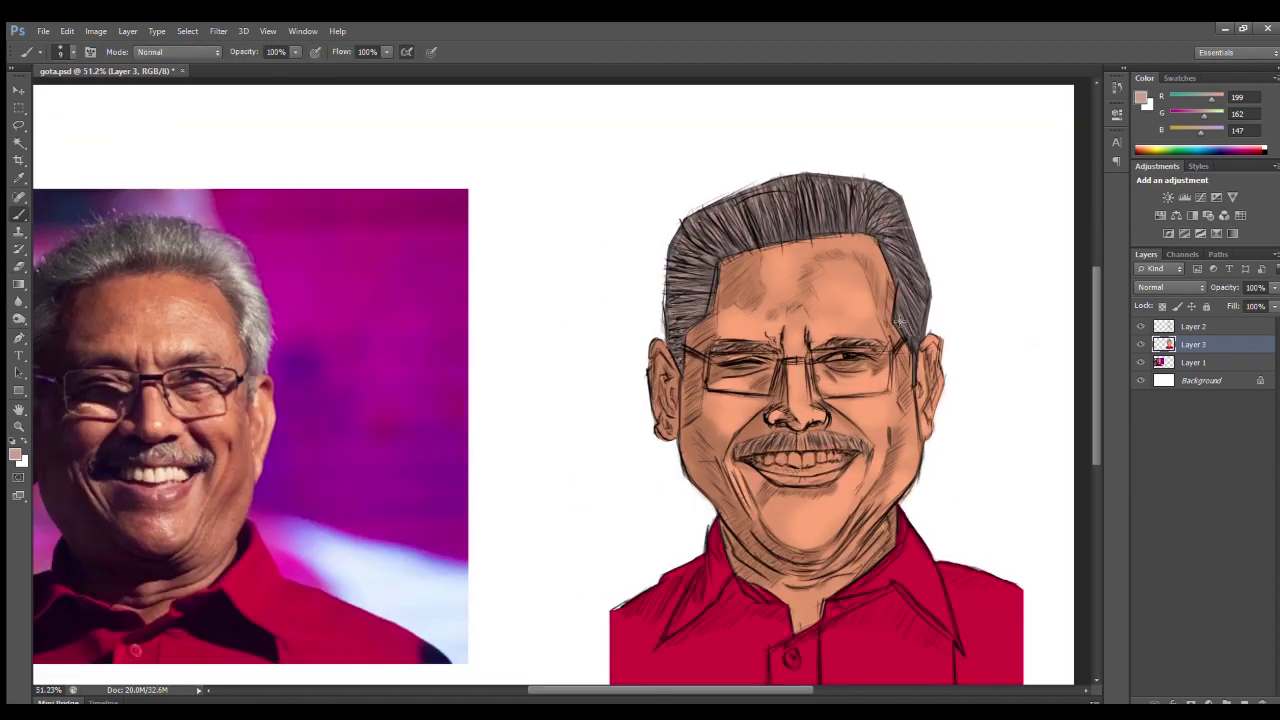
pyautogui.press('z')
pyautogui.moveTo(815, 402)
pyautogui.mouseDown()
pyautogui.moveTo(795, 402)
pyautogui.moveTo(860, 428)
pyautogui.mouseUp()
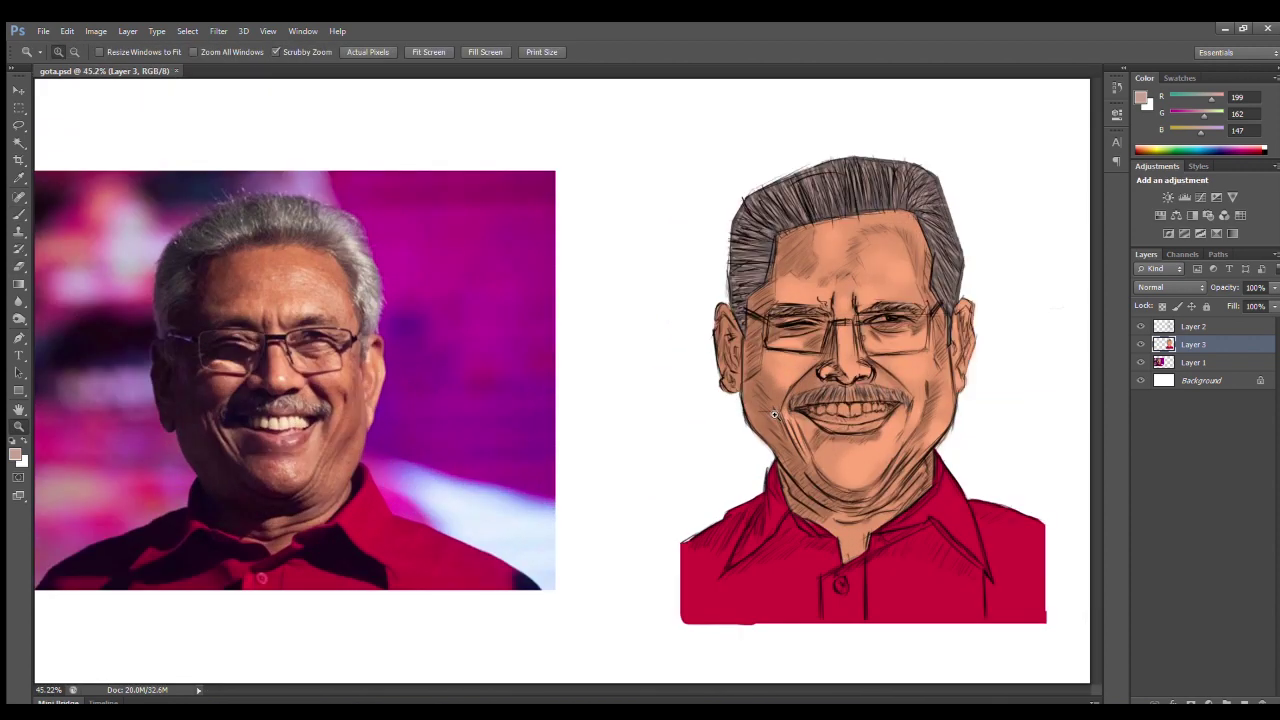
# Zoom in on the mouth and paint cream over the front teeth
pyautogui.press('b')
pyautogui.keyDown('alt'); pyautogui.click(790, 444); pyautogui.keyUp('alt')
pyautogui.press('z')
pyautogui.moveTo(790, 321)
pyautogui.mouseDown()
pyautogui.moveTo(880, 321)
pyautogui.moveTo(824, 311)
pyautogui.moveTo(850, 330)
pyautogui.moveTo(785, 340)
pyautogui.moveTo(815, 345)
pyautogui.mouseUp()
pyautogui.press('b')
pyautogui.press('z')
pyautogui.hotkey('ctrl', '-')
pyautogui.hotkey('ctrl', '-')
pyautogui.hotkey('ctrl', '-')
pyautogui.moveTo(770, 400); pyautogui.dragTo(900, 400)
pyautogui.press('b')
pyautogui.moveTo(600, 370)
pyautogui.mouseDown()
pyautogui.moveTo(670, 350)
pyautogui.moveTo(670, 370)
pyautogui.moveTo(560, 350)
pyautogui.mouseUp()
pyautogui.moveTo(655, 395); pyautogui.dragTo(320, 440)
pyautogui.moveTo(500, 370)
pyautogui.mouseDown()
pyautogui.moveTo(520, 430)
pyautogui.moveTo(570, 425)
pyautogui.moveTo(505, 440)
pyautogui.moveTo(730, 385)
pyautogui.mouseUp()
pyautogui.hotkey('ctrl', 'z')
# Paint cream over the remaining right-hand teeth
pyautogui.moveTo(500, 420); pyautogui.dragTo(575, 378)
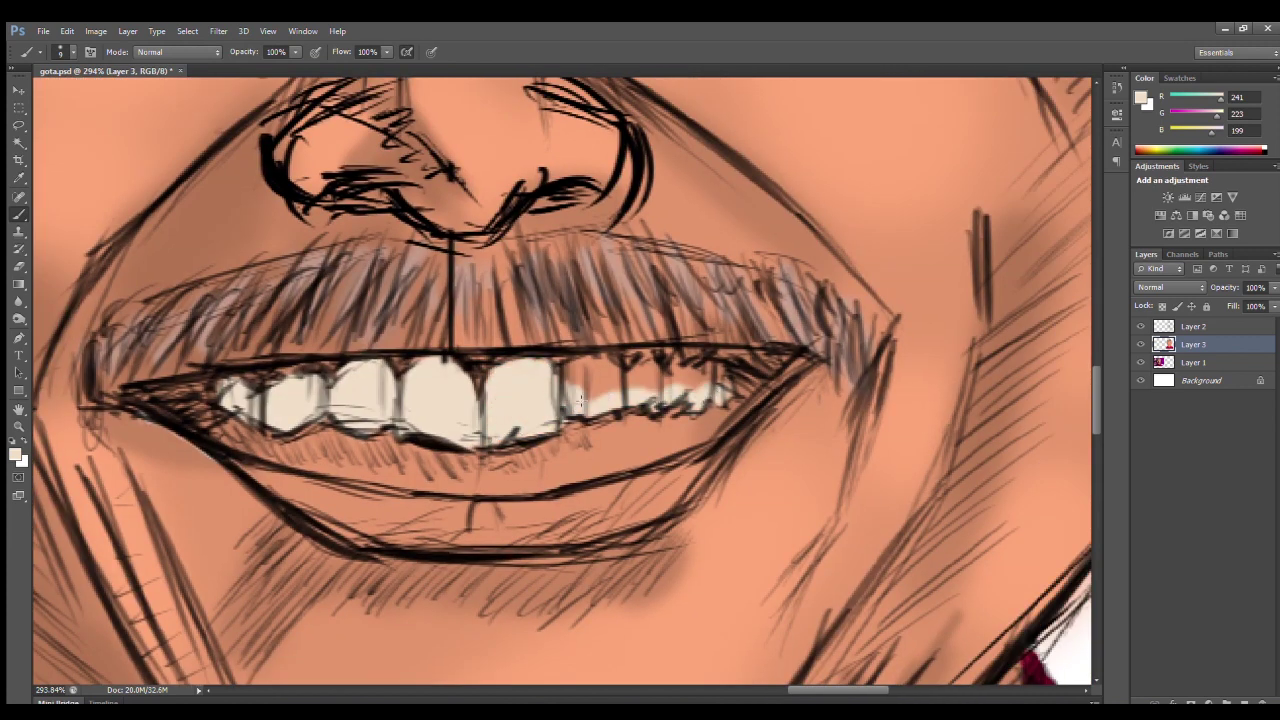
pyautogui.moveTo(450, 400); pyautogui.dragTo(750, 400)
pyautogui.scroll(-1, 750, 400)
pyautogui.moveTo(850, 405); pyautogui.dragTo(995, 380)
pyautogui.moveTo(900, 400); pyautogui.dragTo(600, 400)
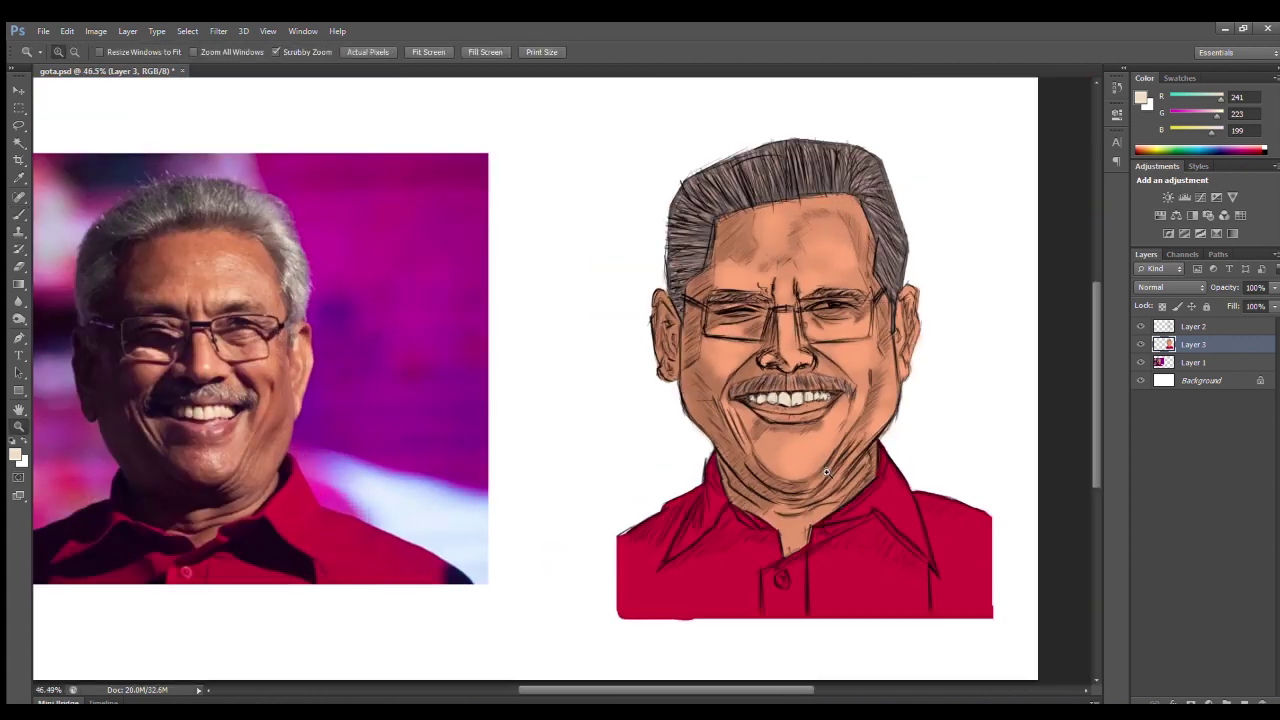
# Sample the lip colour from the photo and paint a dark reddish line along the upper lip
pyautogui.moveTo(166, 414); pyautogui.dragTo(300, 414)
pyautogui.keyDown('alt'); pyautogui.click(172, 365); pyautogui.keyUp('alt')
pyautogui.moveTo(172, 365); pyautogui.dragTo(300, 365)
pyautogui.moveTo(242, 334)
pyautogui.mouseDown()
pyautogui.moveTo(440, 310)
pyautogui.moveTo(808, 306)
pyautogui.mouseUp()
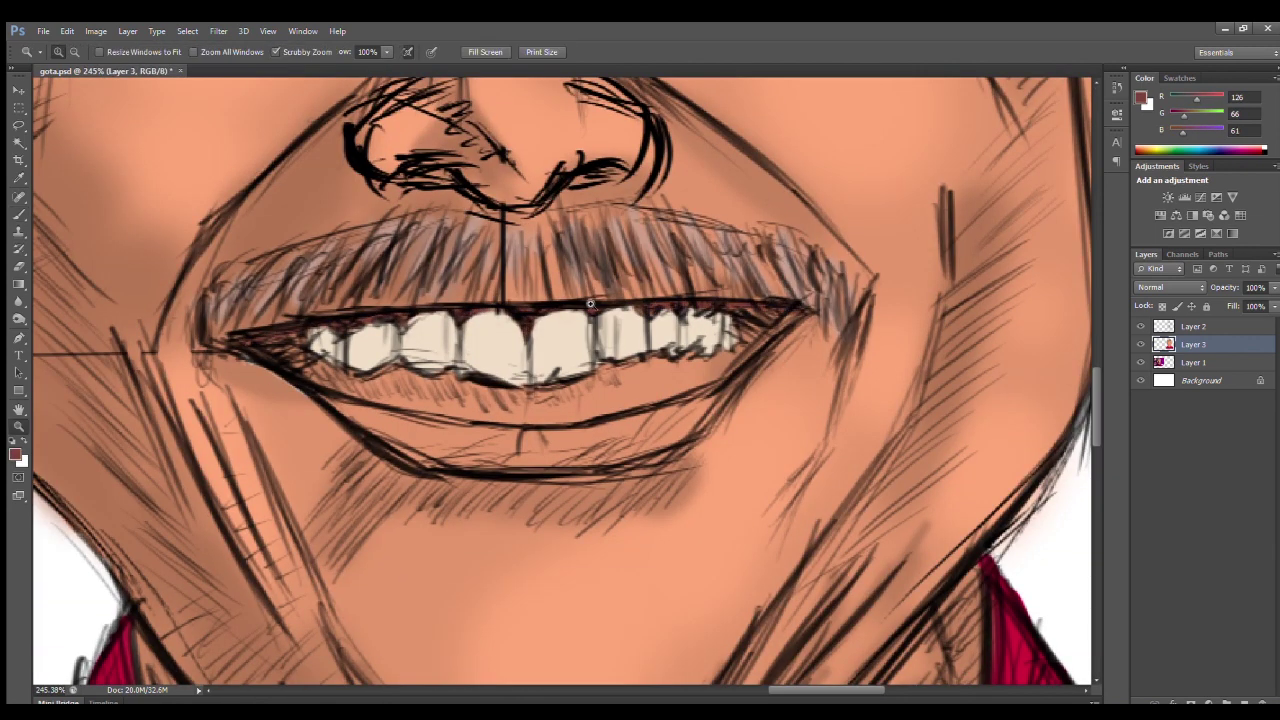
pyautogui.press('z')
pyautogui.scroll(-5, 709, 478)
pyautogui.scroll(5, 646, 428)
pyautogui.press('b')
pyautogui.moveTo(645, 430); pyautogui.dragTo(1005, 418)
# Darken the upper lip further with another stroke
pyautogui.press('z')
pyautogui.scroll(-5, 417, 400)
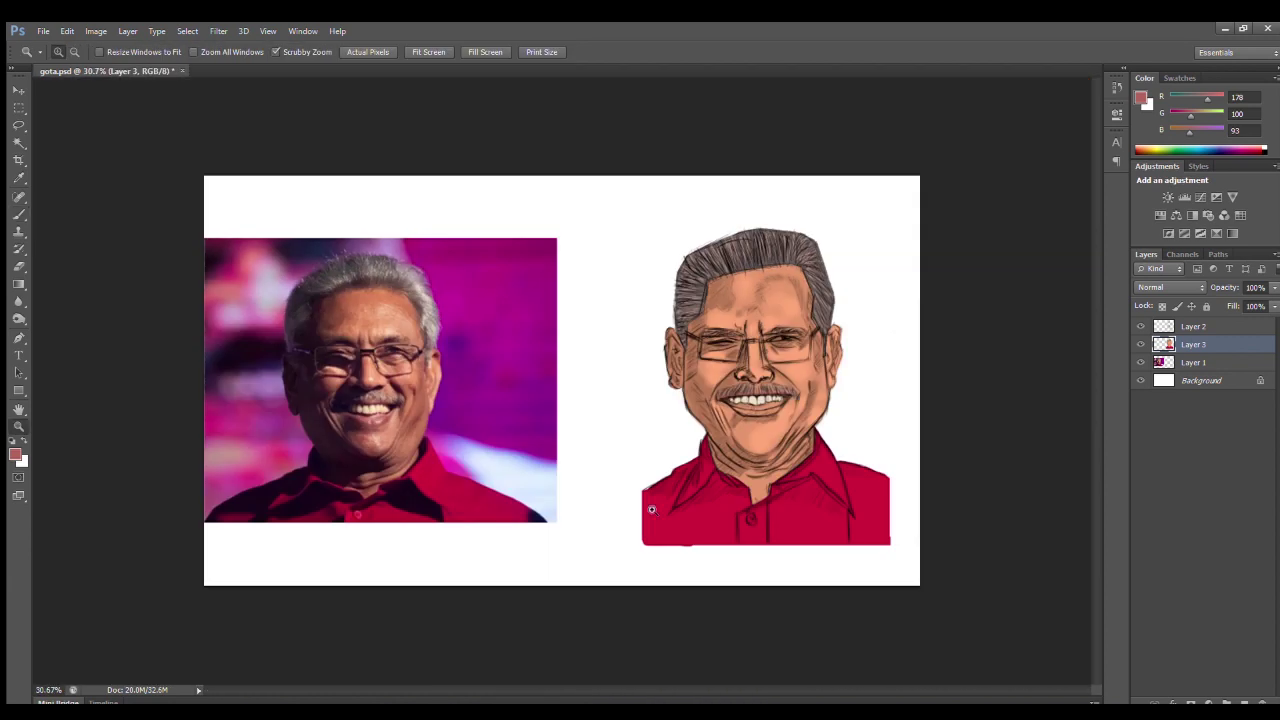
pyautogui.scroll(5, 371, 371)
pyautogui.press('b')
pyautogui.moveTo(475, 385); pyautogui.dragTo(706, 358)
pyautogui.press('z')
pyautogui.scroll(-5, 480, 517)
pyautogui.scroll(3, 480, 517)
# Shade the lower lip in mauve using a lighter pink sampled from the photo's lips
pyautogui.press('b')
pyautogui.keyDown('alt'); pyautogui.click(251, 386); pyautogui.keyUp('alt')
pyautogui.press('z')
pyautogui.scroll(5, 570, 405)
pyautogui.press('b')
pyautogui.moveTo(405, 300)
pyautogui.mouseDown()
pyautogui.moveTo(480, 320)
pyautogui.moveTo(545, 360)
pyautogui.moveTo(830, 320)
pyautogui.moveTo(480, 385)
pyautogui.moveTo(750, 378)
pyautogui.mouseUp()
pyautogui.keyDown('alt'); pyautogui.click(440, 310); pyautogui.keyUp('alt')
pyautogui.scroll(2, 449, 333)
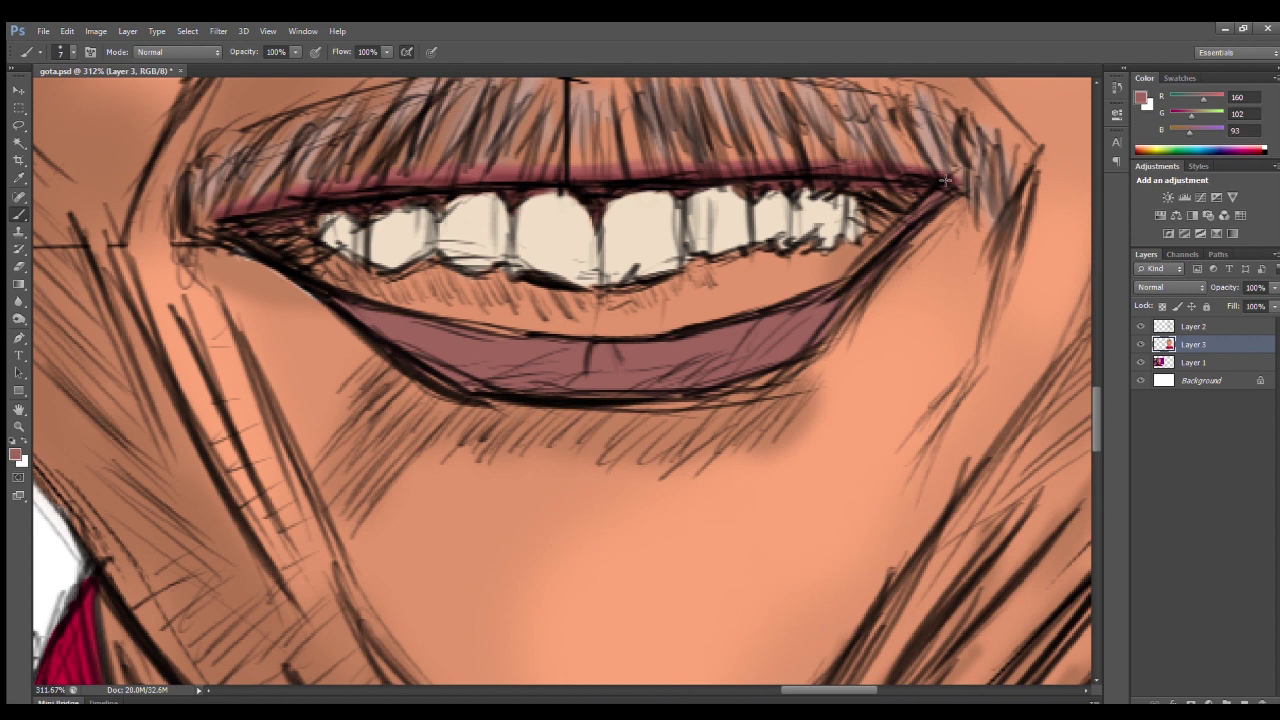
# Add a redder stroke to the left side of the lower lip
pyautogui.press('z')
pyautogui.scroll(-3, 553, 279)
pyautogui.scroll(4, 553, 279)
pyautogui.press('b')
pyautogui.moveTo(450, 310); pyautogui.dragTo(569, 393)
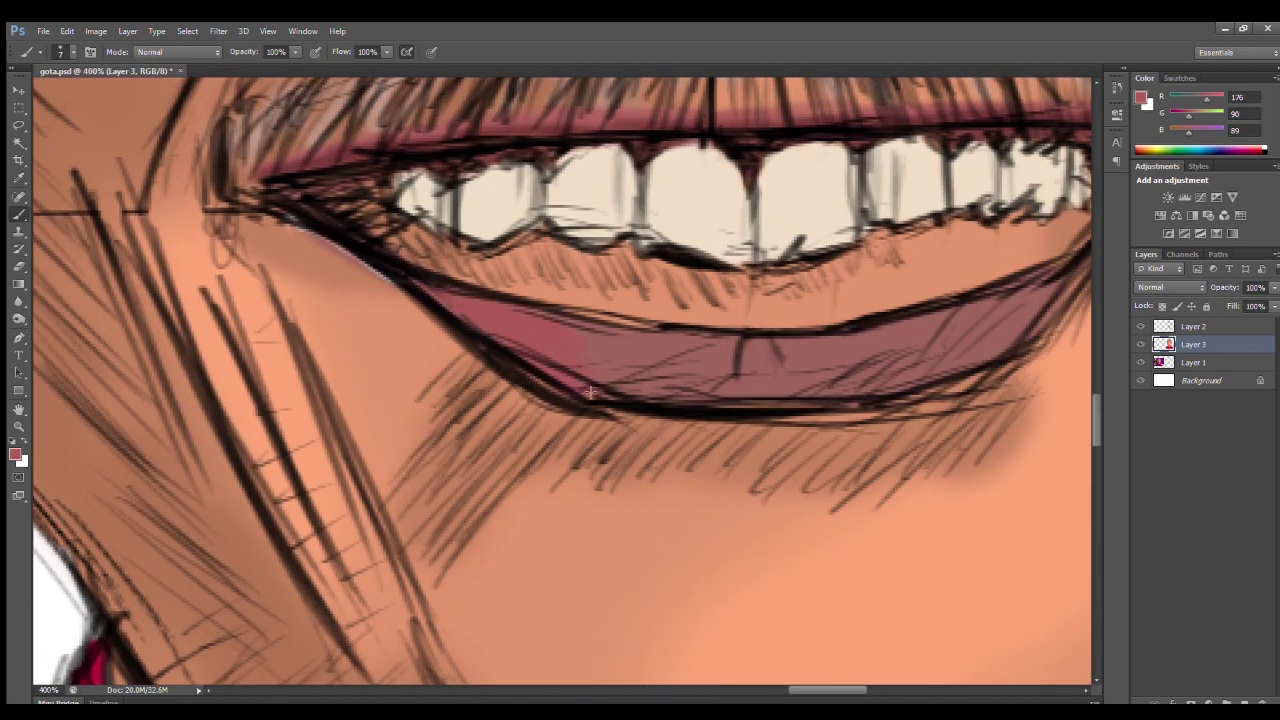
pyautogui.moveTo(886, 370); pyautogui.dragTo(621, 405)
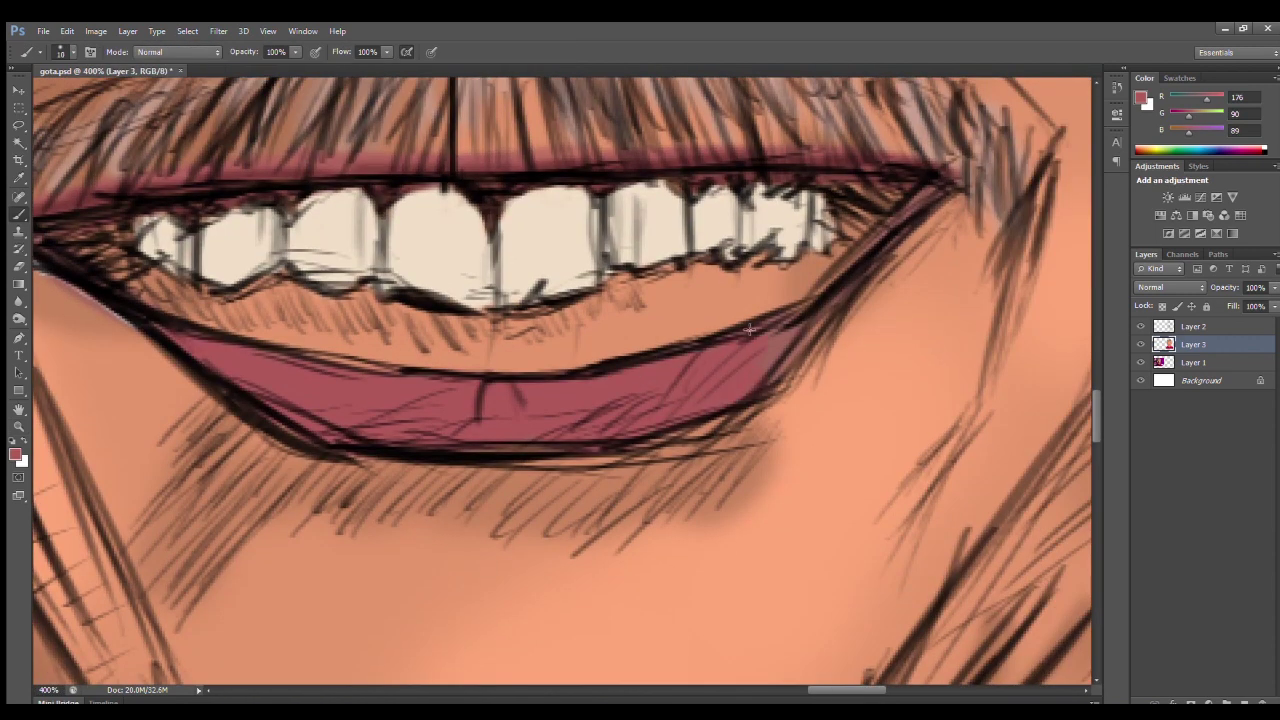
pyautogui.moveTo(50, 258); pyautogui.dragTo(205, 313)
# Paint darker pink along the lower lip and sample another lip colour from the photo
pyautogui.press('z')
pyautogui.scroll(-4, 205, 313)
pyautogui.scroll(4, 171, 400)
pyautogui.scroll(-3, 432, 490)
pyautogui.scroll(3, 432, 490)
pyautogui.press('b')
pyautogui.moveTo(432, 490)
pyautogui.mouseDown()
pyautogui.moveTo(760, 536)
pyautogui.moveTo(845, 505)
pyautogui.moveTo(880, 470)
pyautogui.mouseUp()
pyautogui.press('z')
pyautogui.scroll(-4, 736, 425)
pyautogui.scroll(2, 304, 410)
pyautogui.press('b')
pyautogui.keyDown('alt'); pyautogui.click(896, 366); pyautogui.keyUp('alt')
# Darken a small part of the lower lip and sample several warm skin tones from the photo
pyautogui.moveTo(940, 366)
pyautogui.mouseDown()
pyautogui.moveTo(880, 373)
pyautogui.moveTo(985, 361)
pyautogui.mouseUp()
pyautogui.keyDown('alt'); pyautogui.click(975, 356); pyautogui.keyUp('alt')
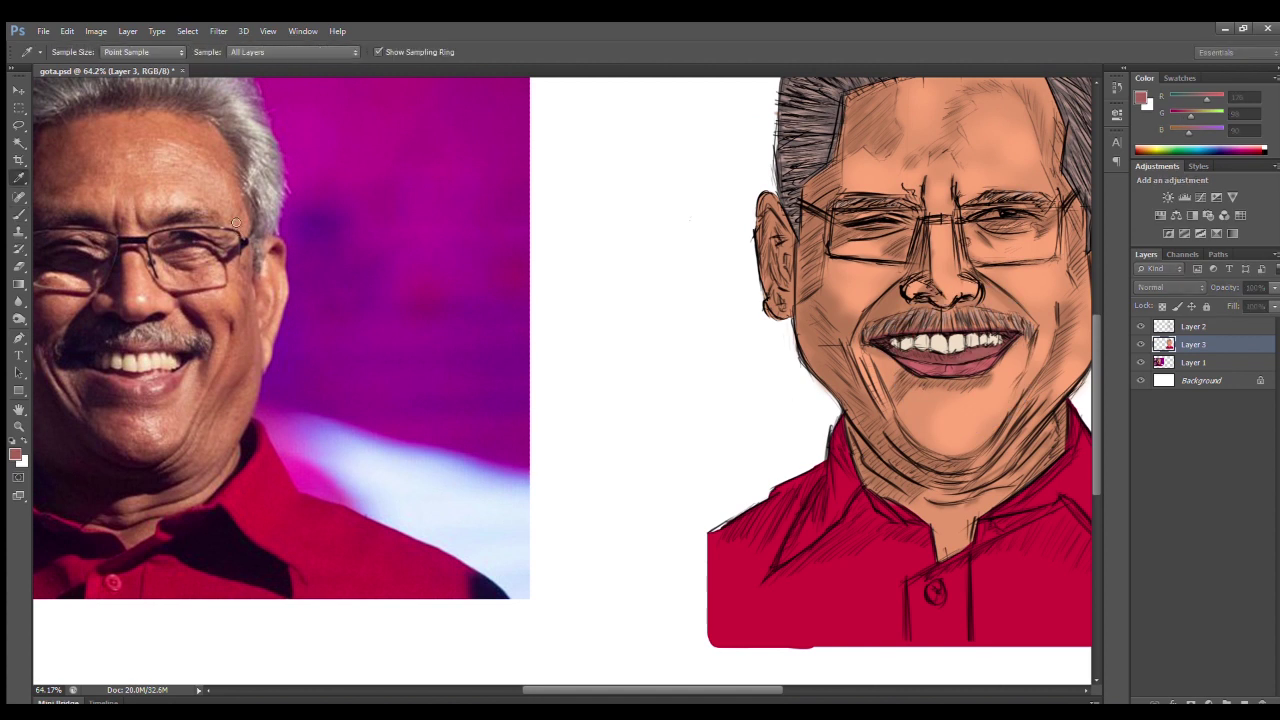
pyautogui.keyDown('alt'); pyautogui.click(891, 350); pyautogui.keyUp('alt')
pyautogui.keyDown('alt'); pyautogui.click(930, 368); pyautogui.keyUp('alt')
pyautogui.keyDown('alt'); pyautogui.click(905, 345); pyautogui.keyUp('alt')
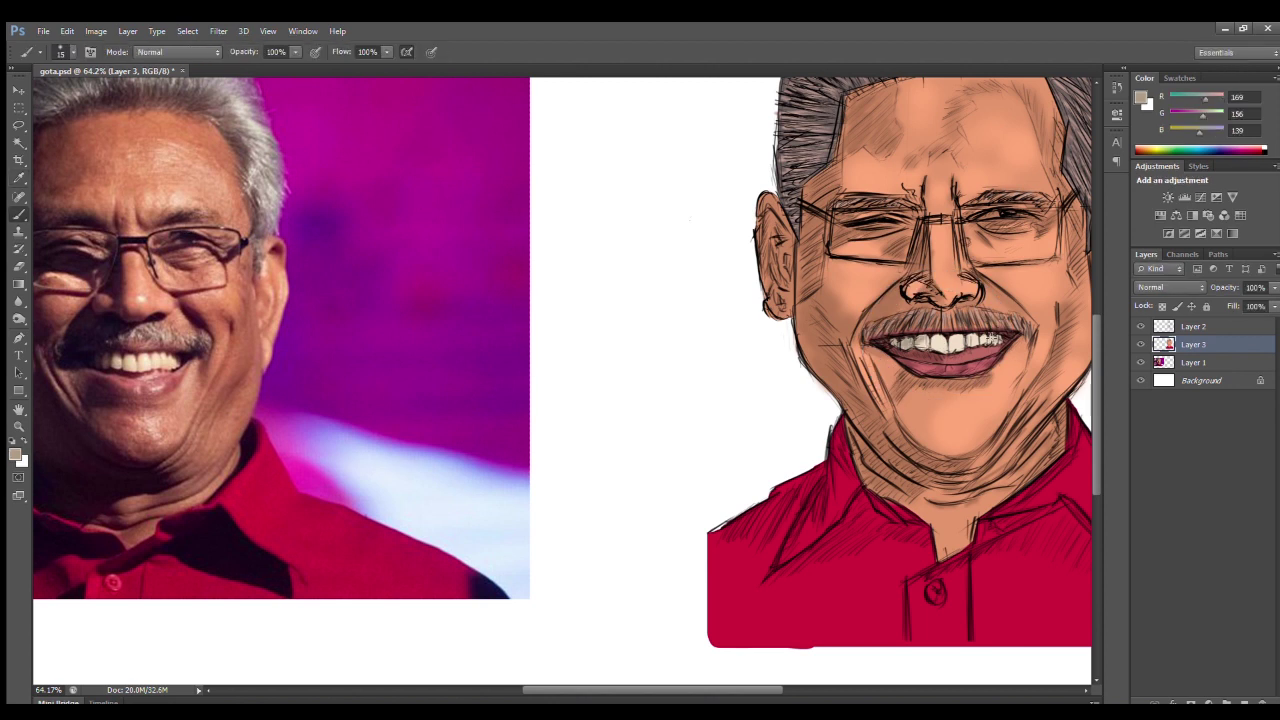
pyautogui.keyDown('alt'); pyautogui.scroll(-5, 640, 380); pyautogui.keyUp('alt')
pyautogui.keyDown('alt'); pyautogui.scroll(5, 640, 380); pyautogui.keyUp('alt')
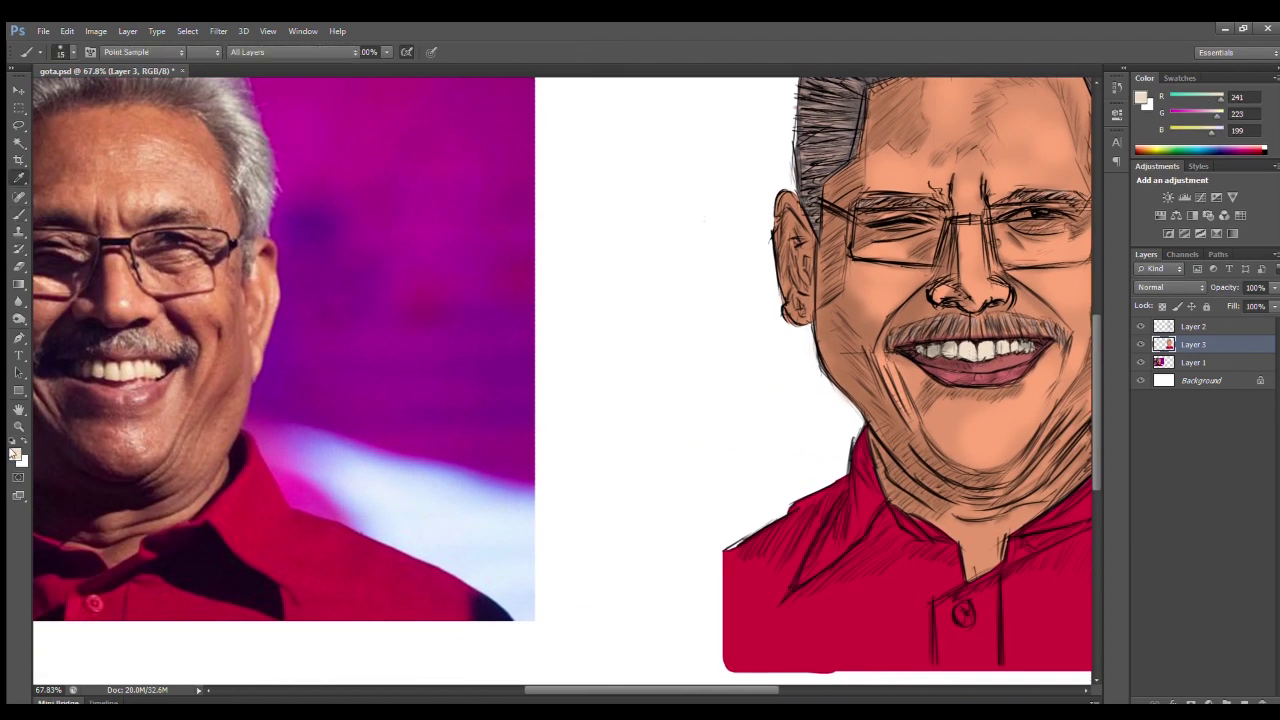
pyautogui.keyDown('alt'); pyautogui.click(213, 221); pyautogui.keyUp('alt')
pyautogui.keyDown('alt'); pyautogui.click(211, 226); pyautogui.keyUp('alt')
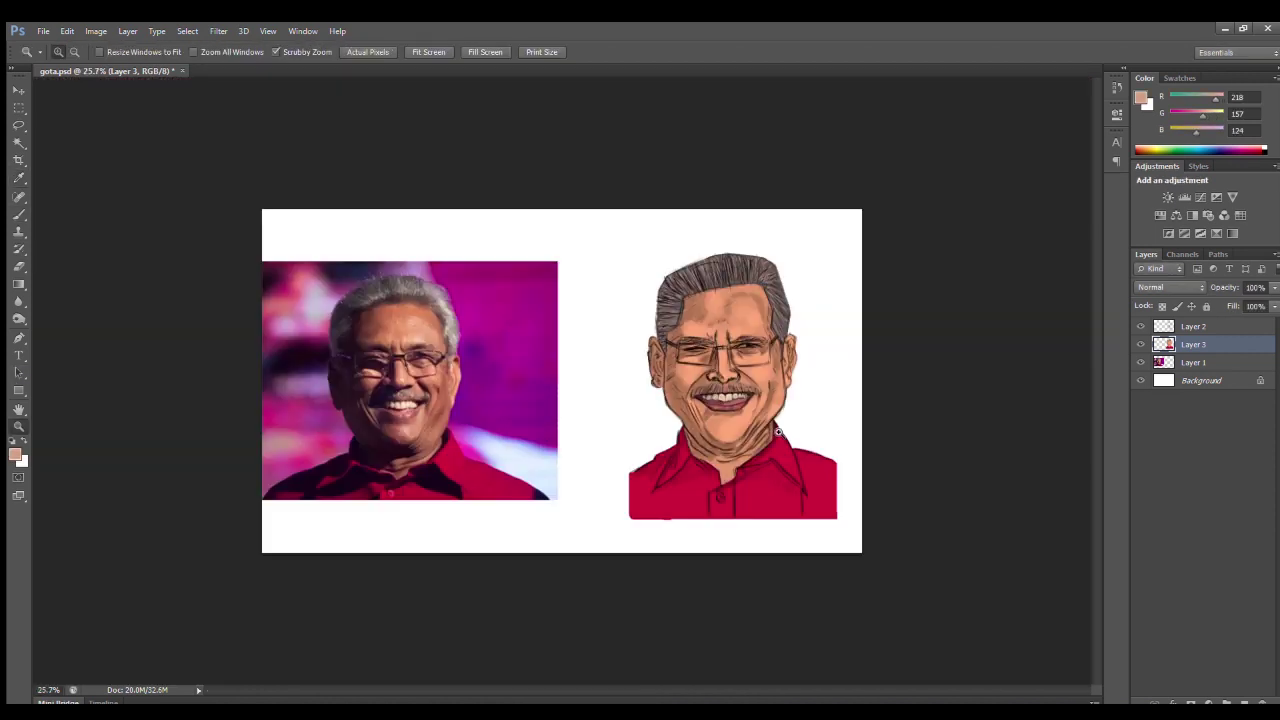
# Shade between the caricature's teeth with a dark lip colour sampled from the photo, and check the whole face
pyautogui.moveTo(132, 297); pyautogui.dragTo(132, 297)
pyautogui.press('z')
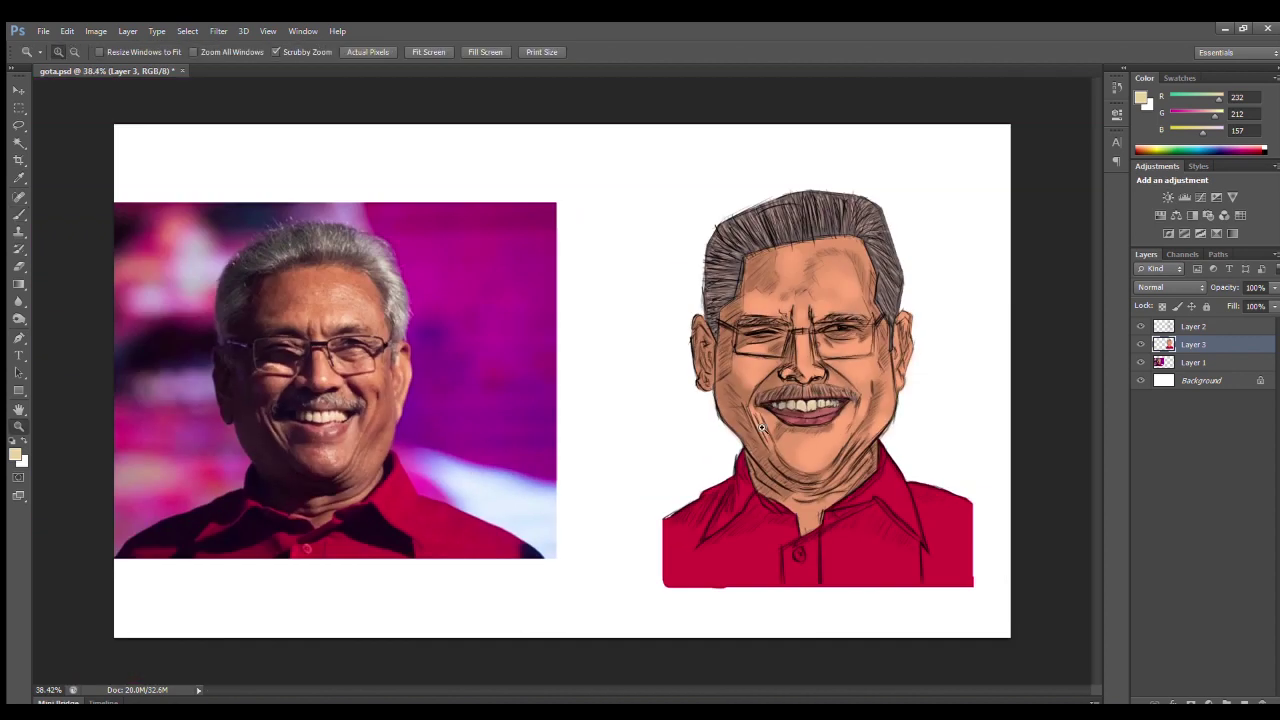
pyautogui.moveTo(207, 195)
pyautogui.mouseDown()
pyautogui.moveTo(848, 532)
pyautogui.moveTo(786, 394)
pyautogui.moveTo(760, 420)
pyautogui.mouseUp()
pyautogui.press('b')
pyautogui.keyDown('alt'); pyautogui.click(786, 394); pyautogui.keyUp('alt')
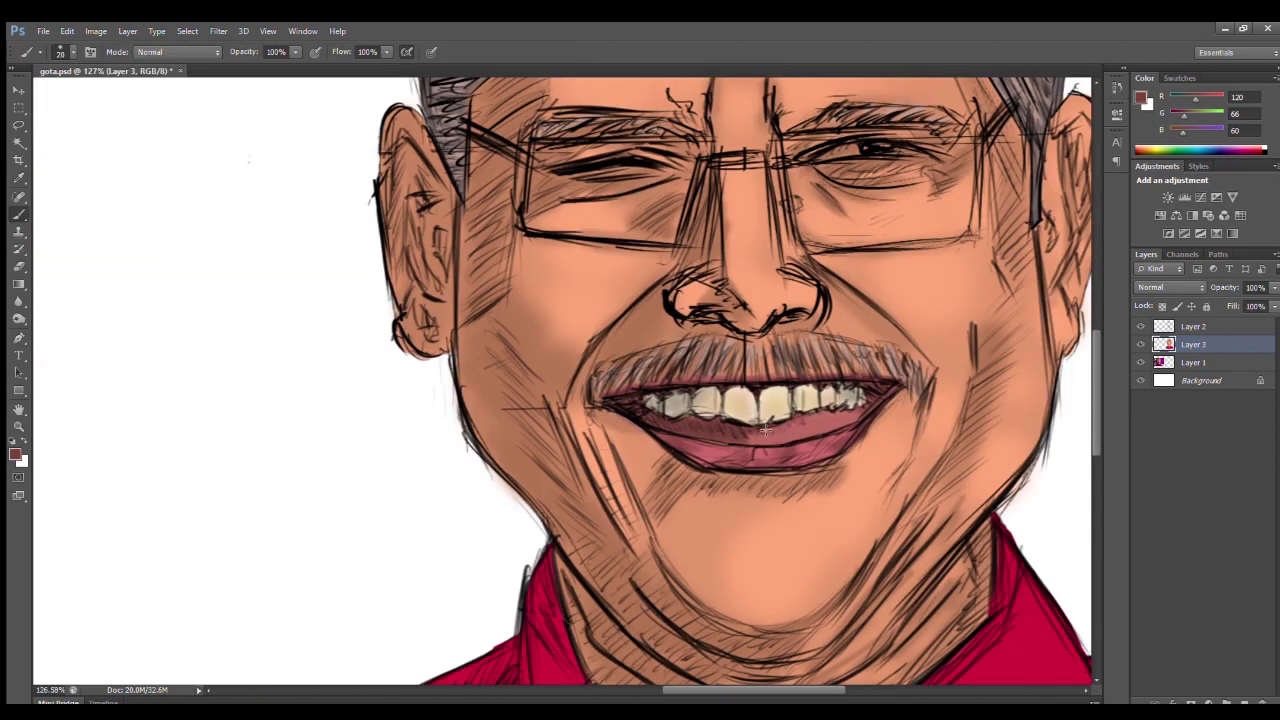
pyautogui.moveTo(886, 397); pyautogui.dragTo(704, 443)
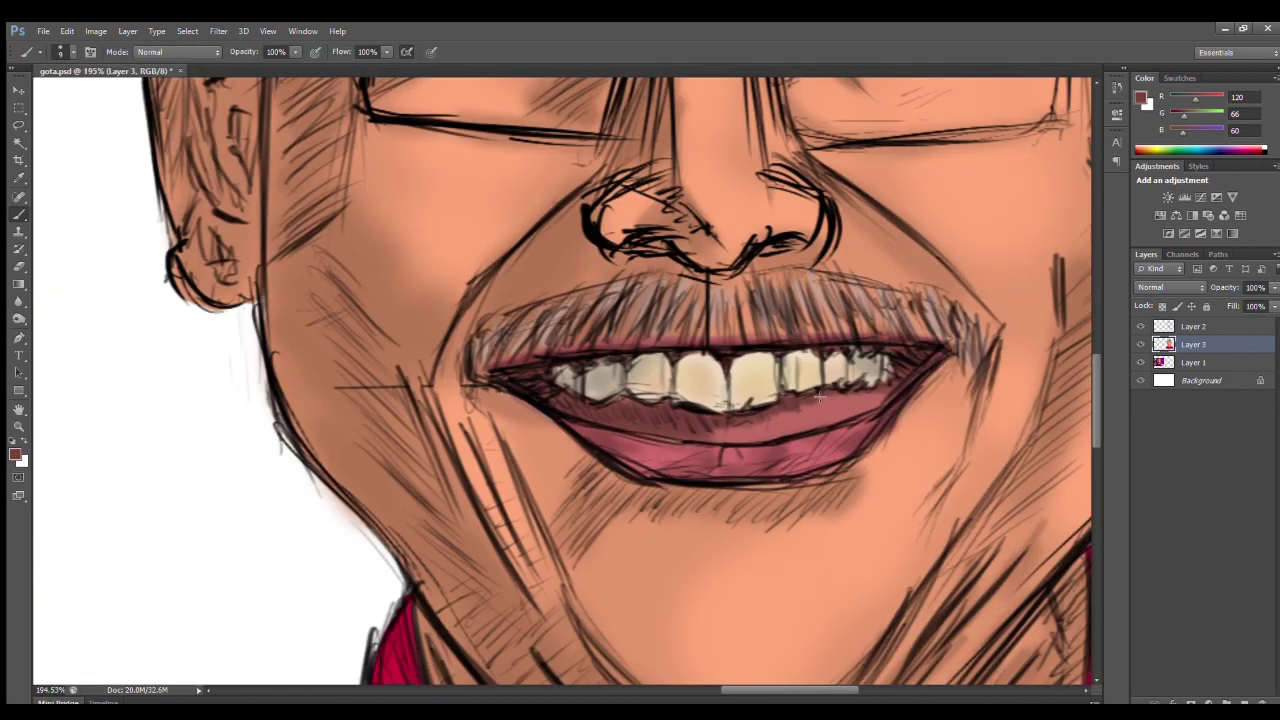
pyautogui.press('z')
pyautogui.moveTo(870, 393)
pyautogui.mouseDown()
pyautogui.moveTo(651, 542)
pyautogui.moveTo(700, 540)
pyautogui.mouseUp()
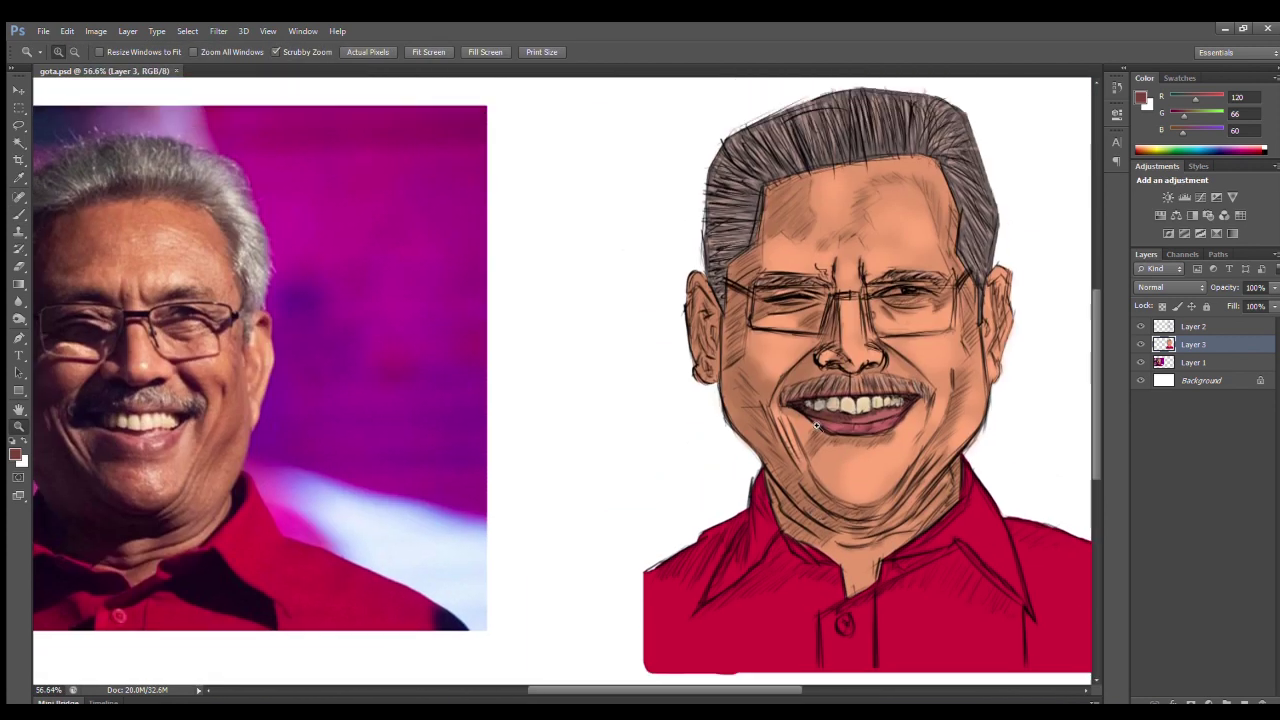
pyautogui.press('b')
pyautogui.keyDown('alt'); pyautogui.click(792, 284); pyautogui.keyUp('alt')
# Shade the left shoulder, neck, collar and right side below the collar in darker red
pyautogui.press('z')
pyautogui.moveTo(809, 262); pyautogui.dragTo(843, 426)
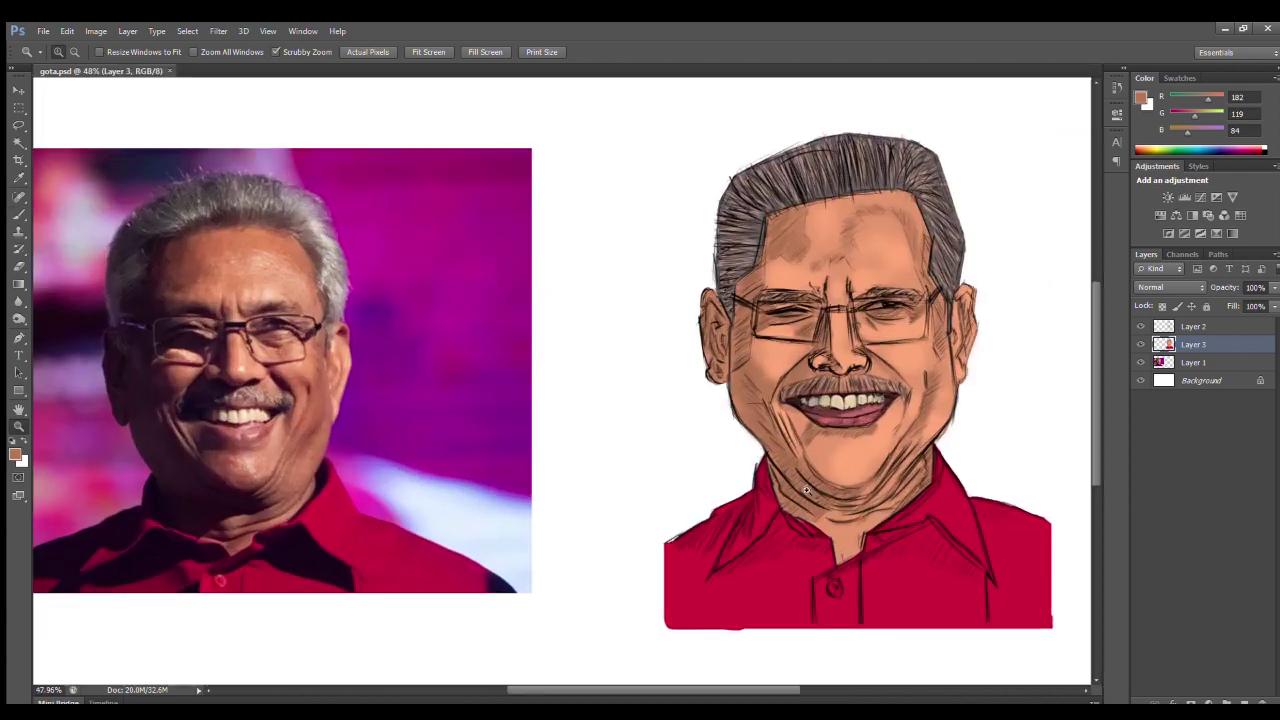
pyautogui.press('b')
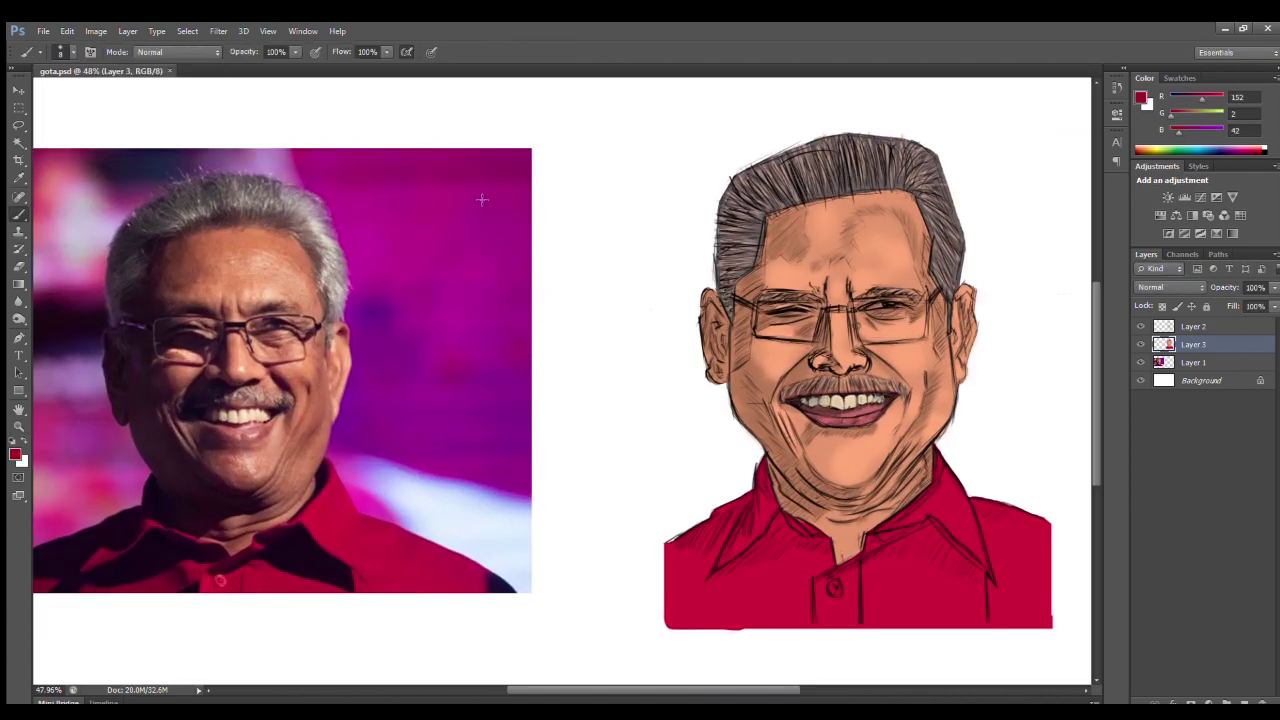
pyautogui.moveTo(765, 551)
pyautogui.mouseDown()
pyautogui.moveTo(800, 530)
pyautogui.moveTo(670, 550)
pyautogui.mouseUp()
pyautogui.moveTo(750, 500); pyautogui.dragTo(770, 458)
pyautogui.press('[')
pyautogui.press('[')
pyautogui.press('[')
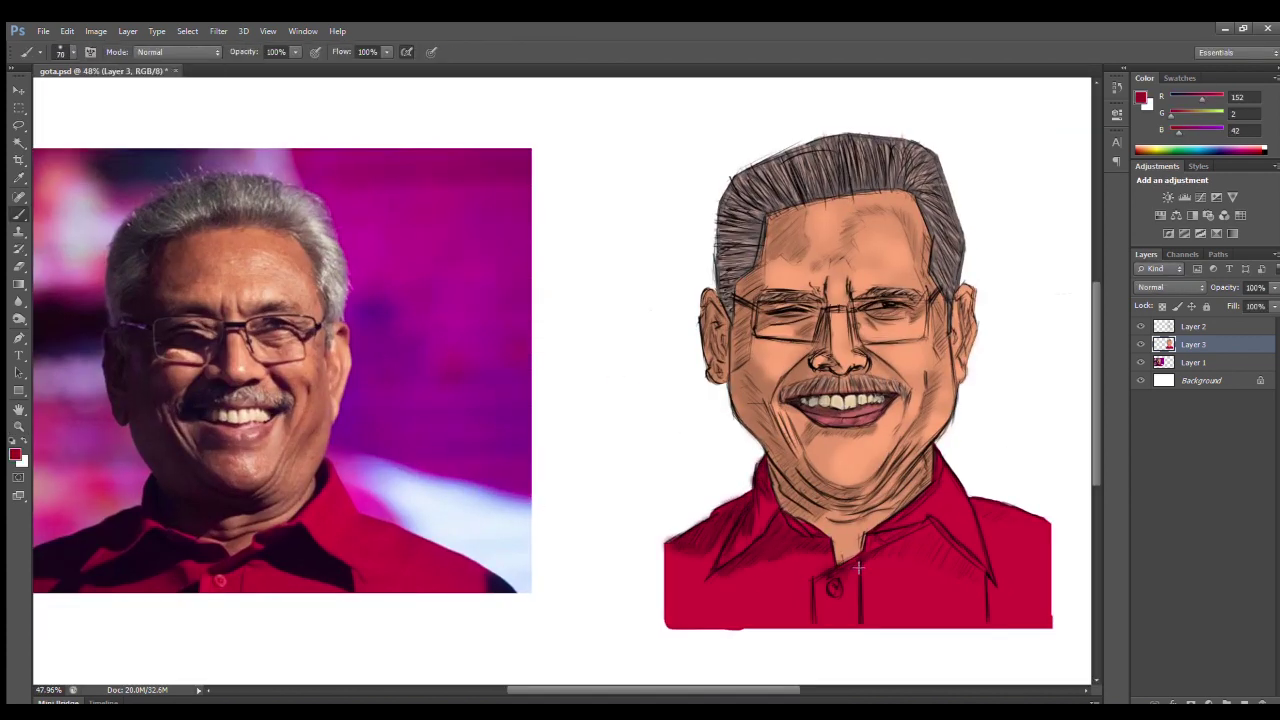
pyautogui.moveTo(838, 570)
pyautogui.mouseDown()
pyautogui.moveTo(920, 535)
pyautogui.moveTo(959, 573)
pyautogui.mouseUp()
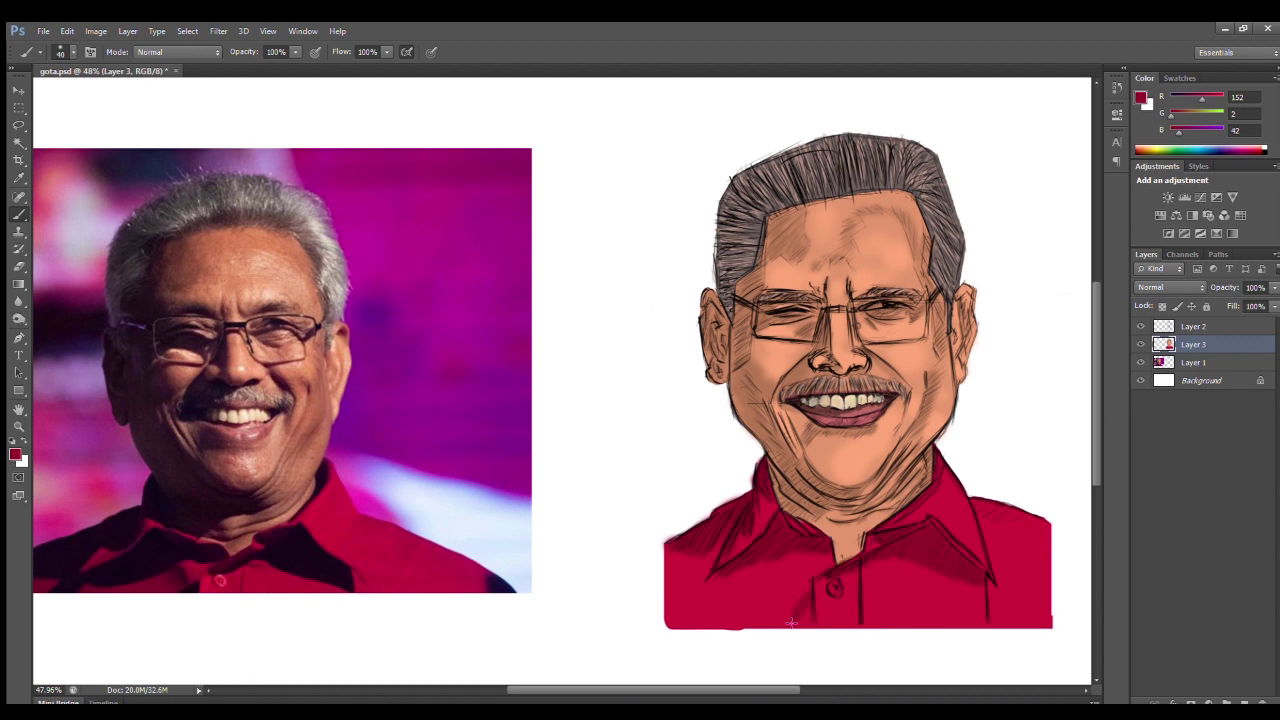
# Sample shirt reds from the photo and paint the shirt button pink with a smaller brush
pyautogui.moveTo(731, 591)
pyautogui.mouseDown()
pyautogui.moveTo(882, 411)
pyautogui.moveTo(949, 416)
pyautogui.mouseUp()
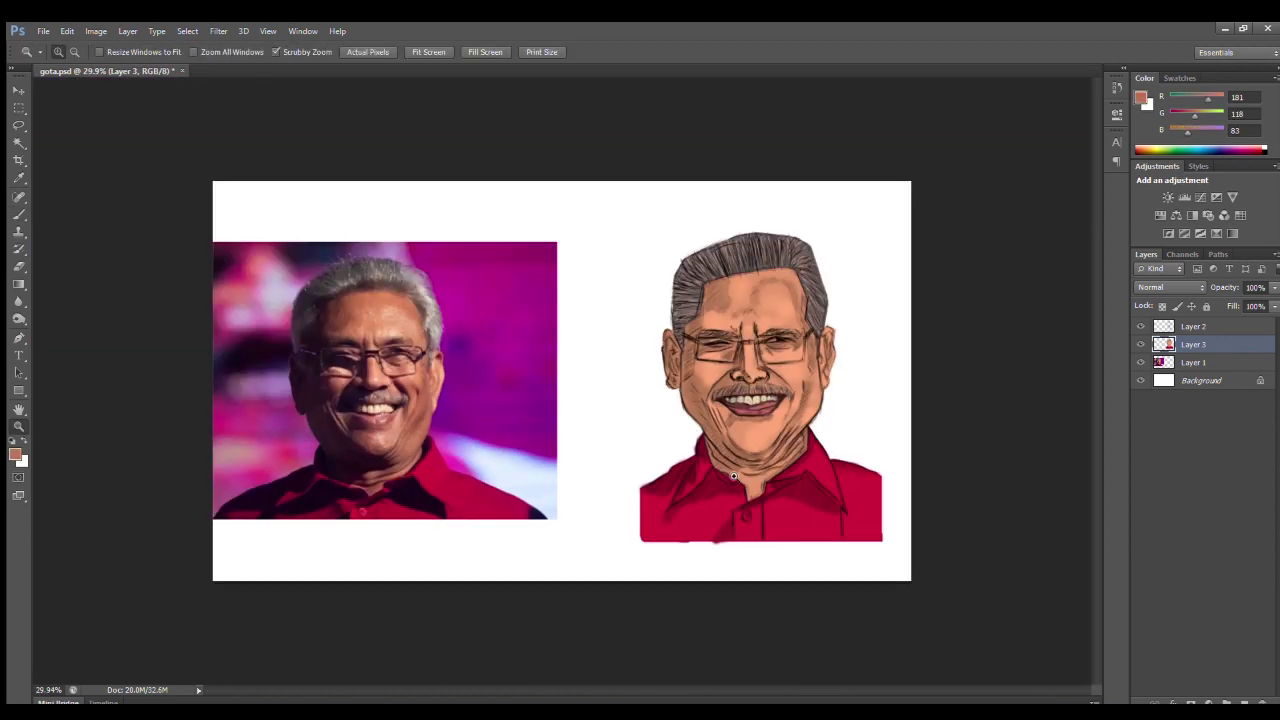
pyautogui.moveTo(850, 505); pyautogui.dragTo(841, 513)
pyautogui.keyDown('alt'); pyautogui.click(841, 513); pyautogui.keyUp('alt')
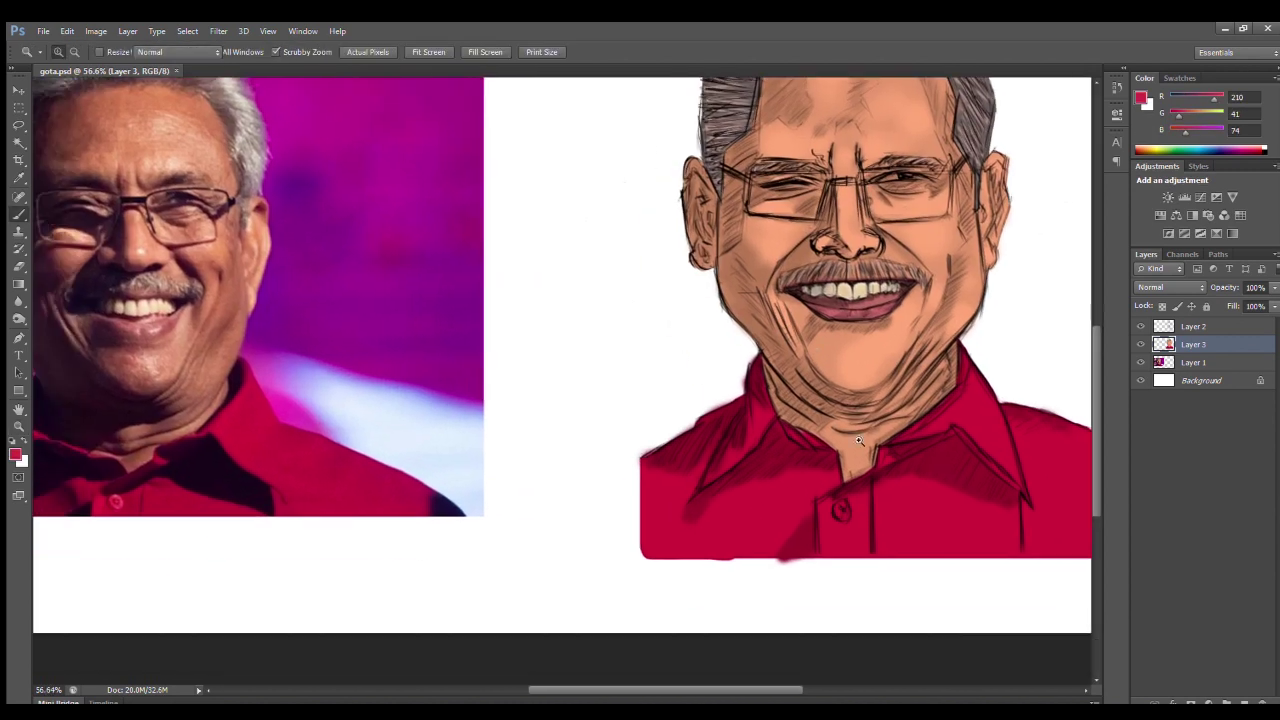
pyautogui.keyDown('alt'); pyautogui.click(117, 501); pyautogui.keyUp('alt')
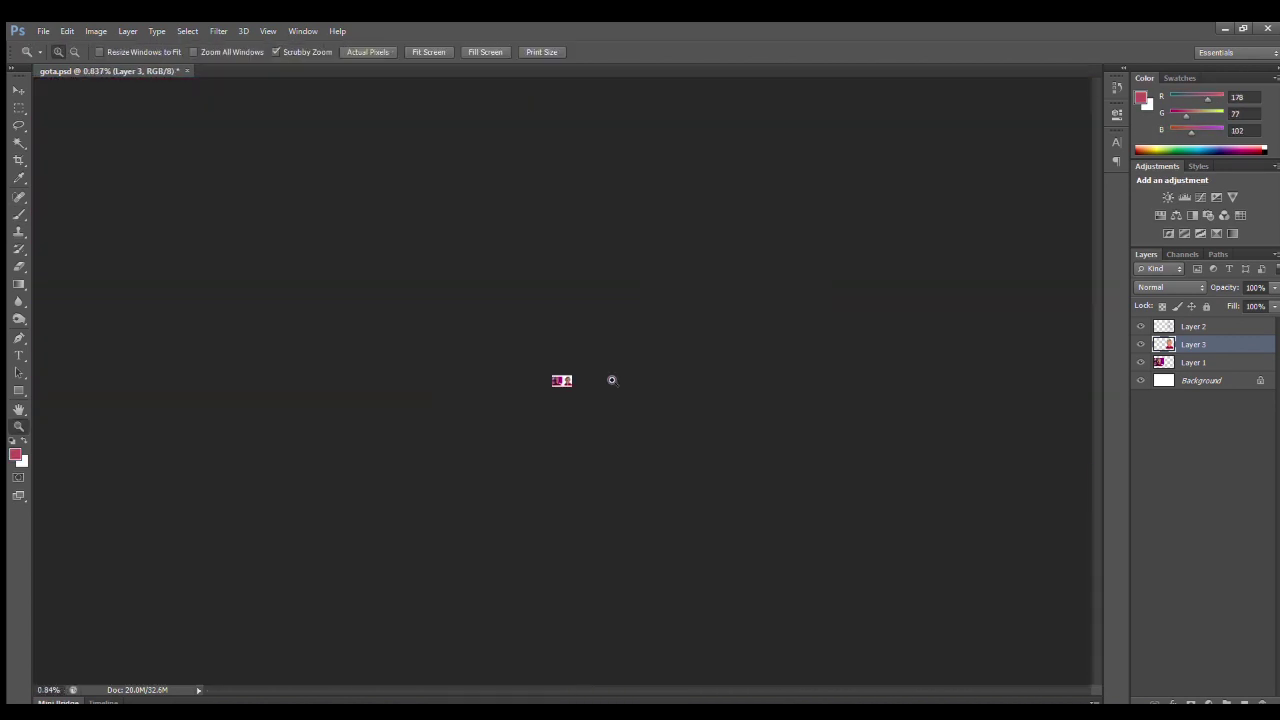
pyautogui.moveTo(810, 489); pyautogui.dragTo(918, 368)
pyautogui.press('[')
pyautogui.press('[')
pyautogui.moveTo(795, 525); pyautogui.dragTo(829, 513)
pyautogui.moveTo(814, 467); pyautogui.dragTo(343, 600)
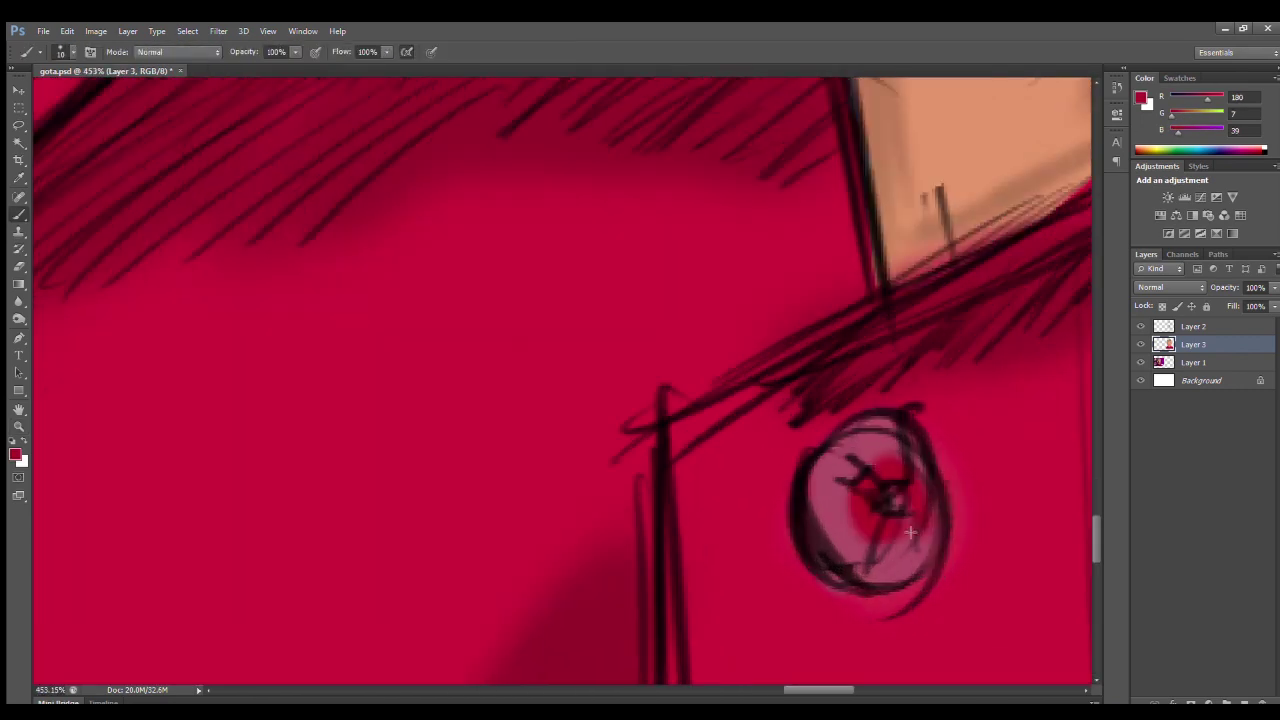
pyautogui.moveTo(720, 500); pyautogui.dragTo(444, 497)
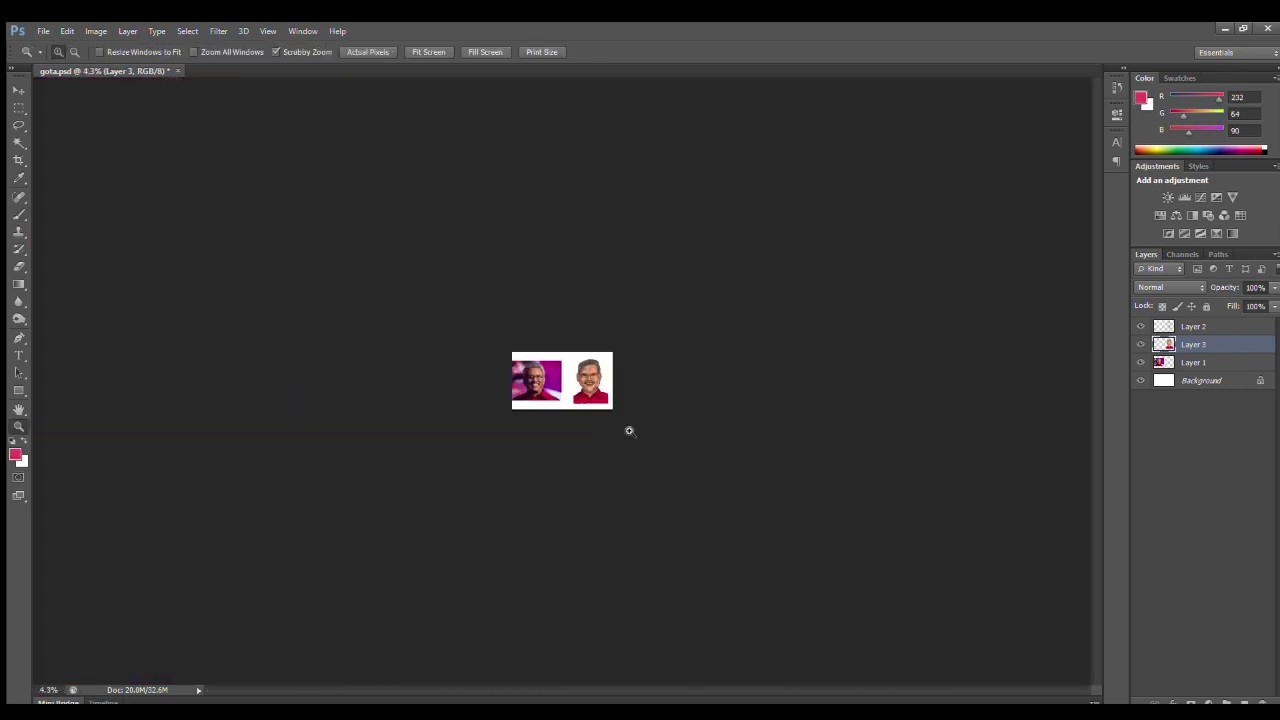